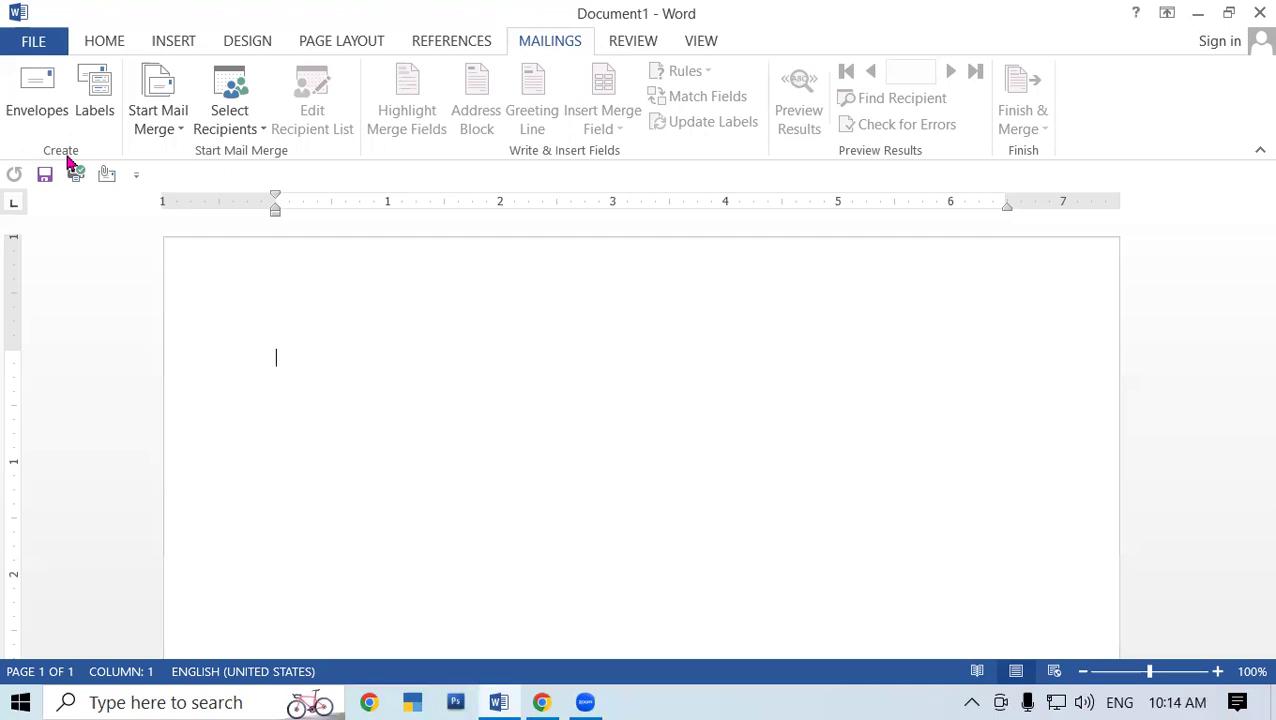
Open the Envelopes dialog from Mailings and delete the previously saved return address text
click(33, 81)
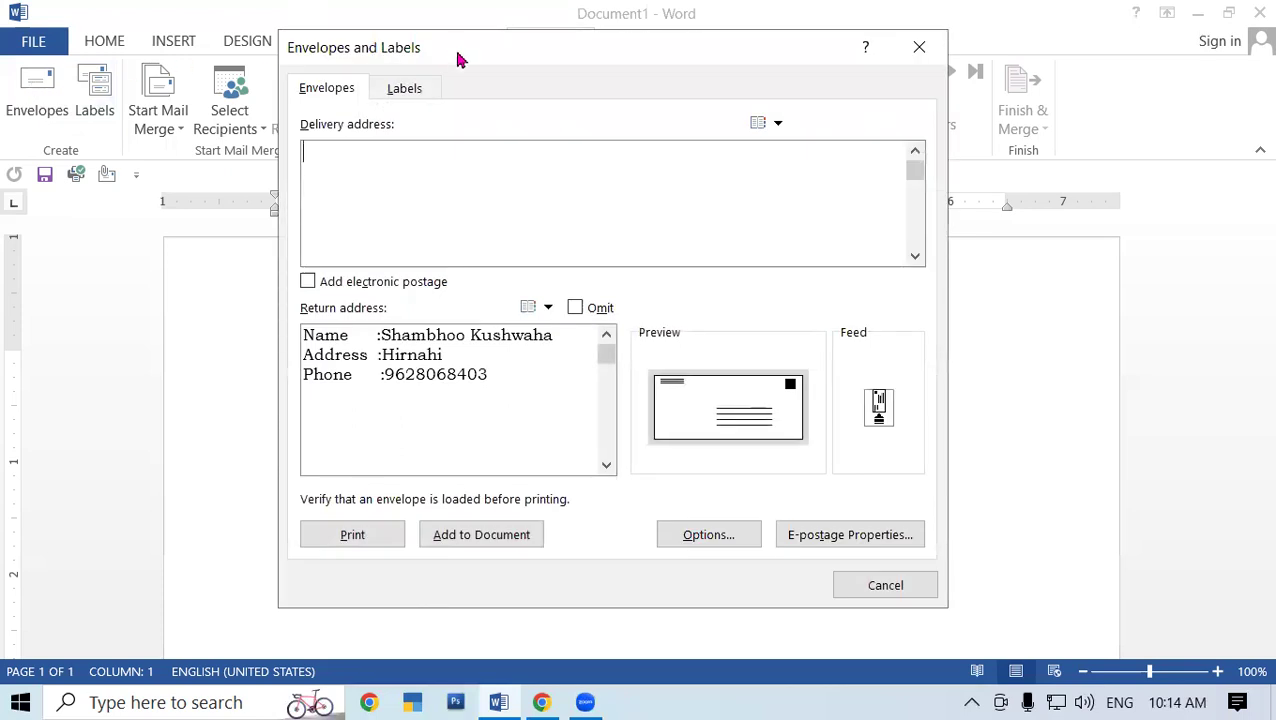
drag(457, 58, 463, 60)
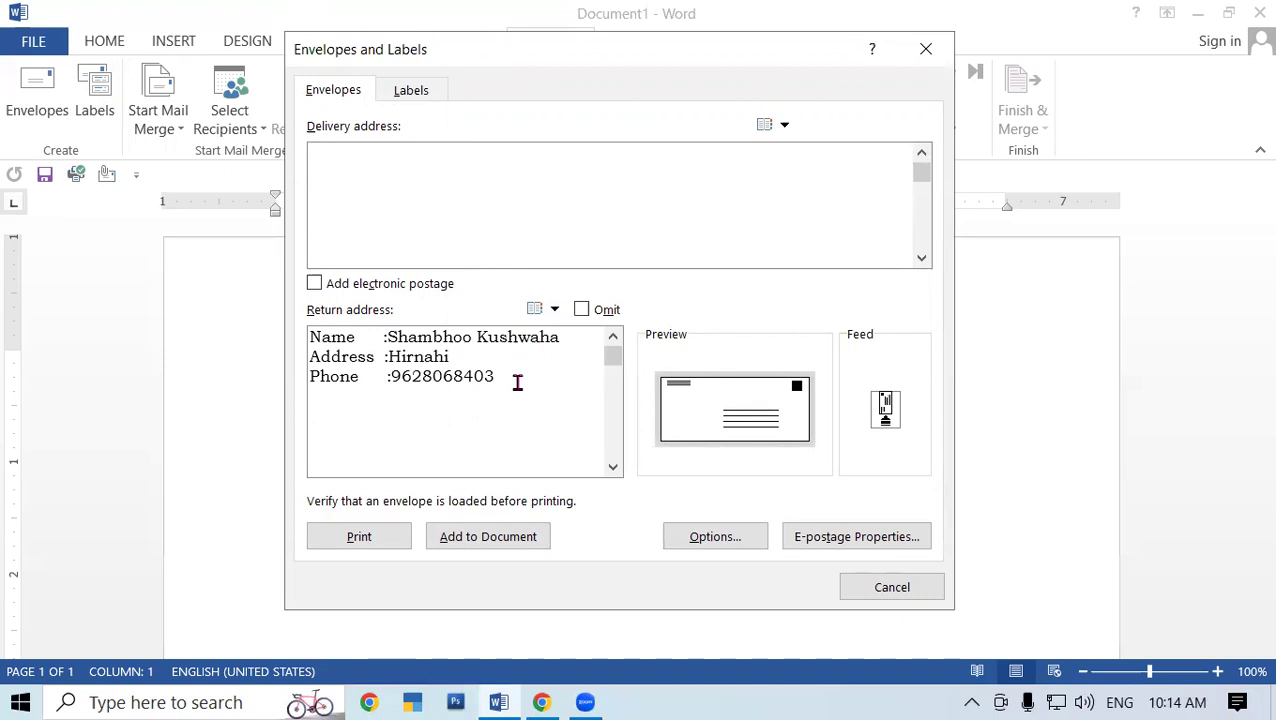
drag(517, 383, 245, 343)
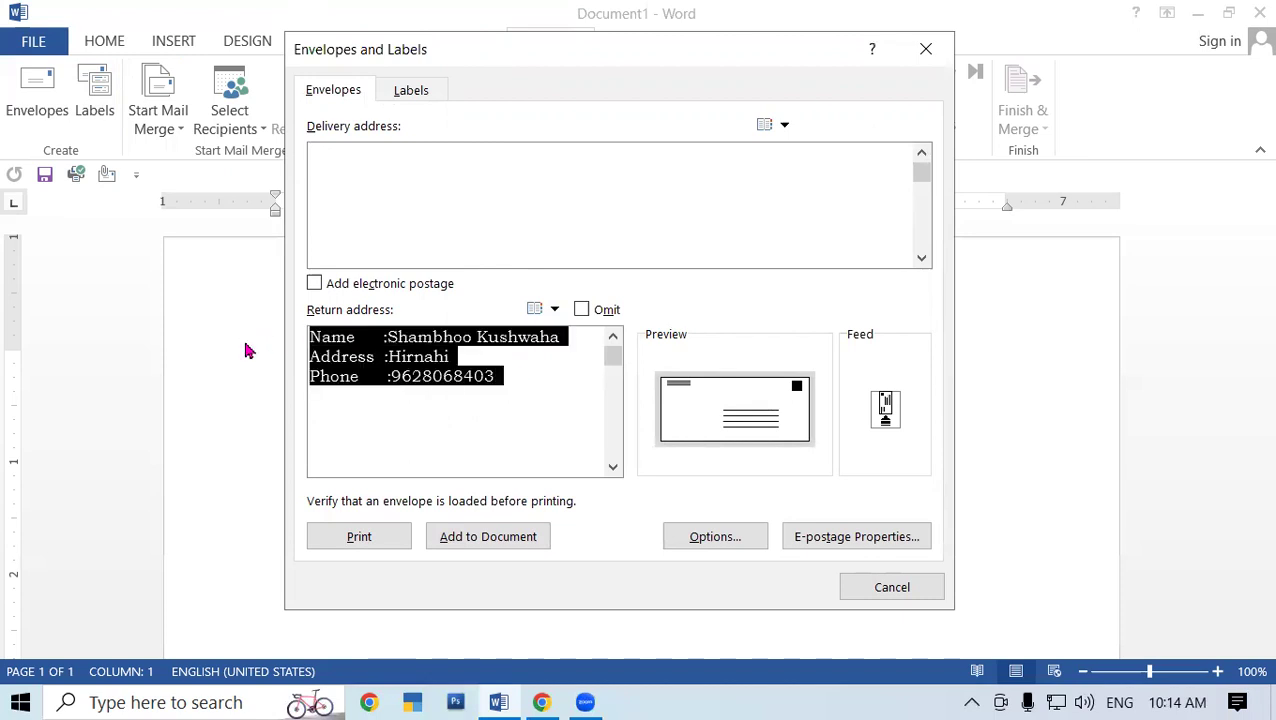
key(Delete)
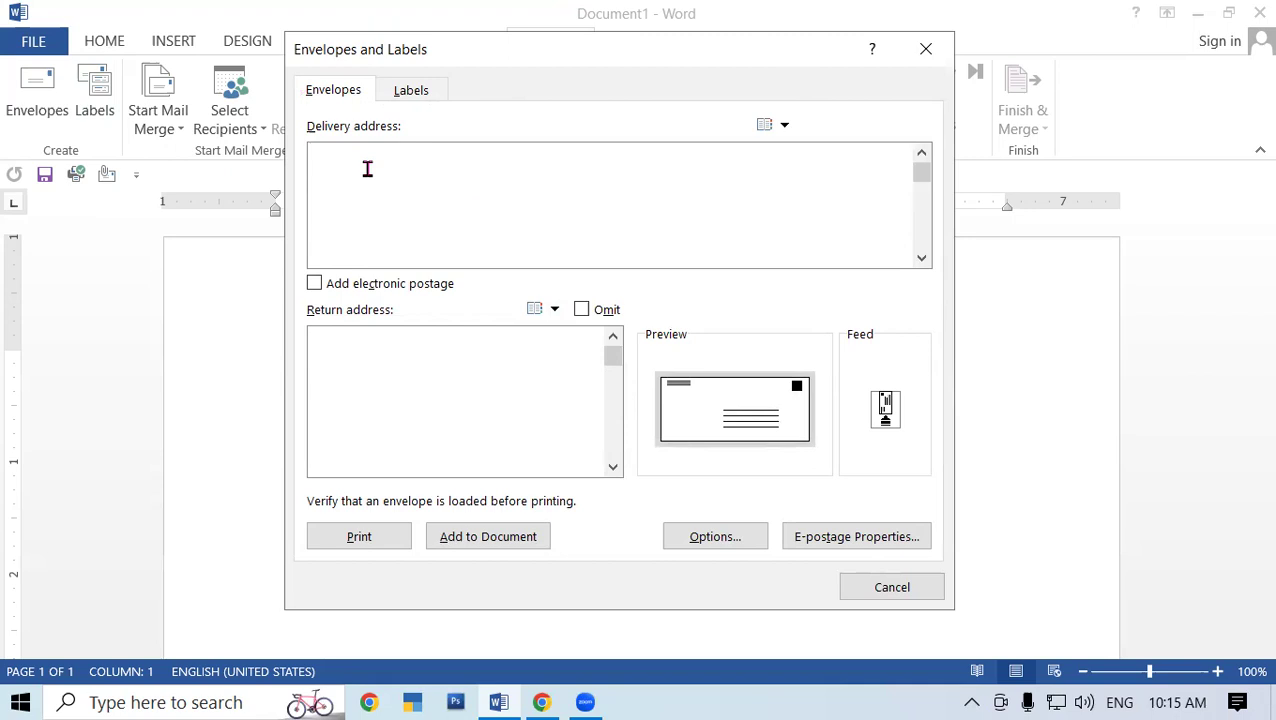
Enter the recipient's details as labelled Name, Address and Phone lines in the delivery address
text(Name)
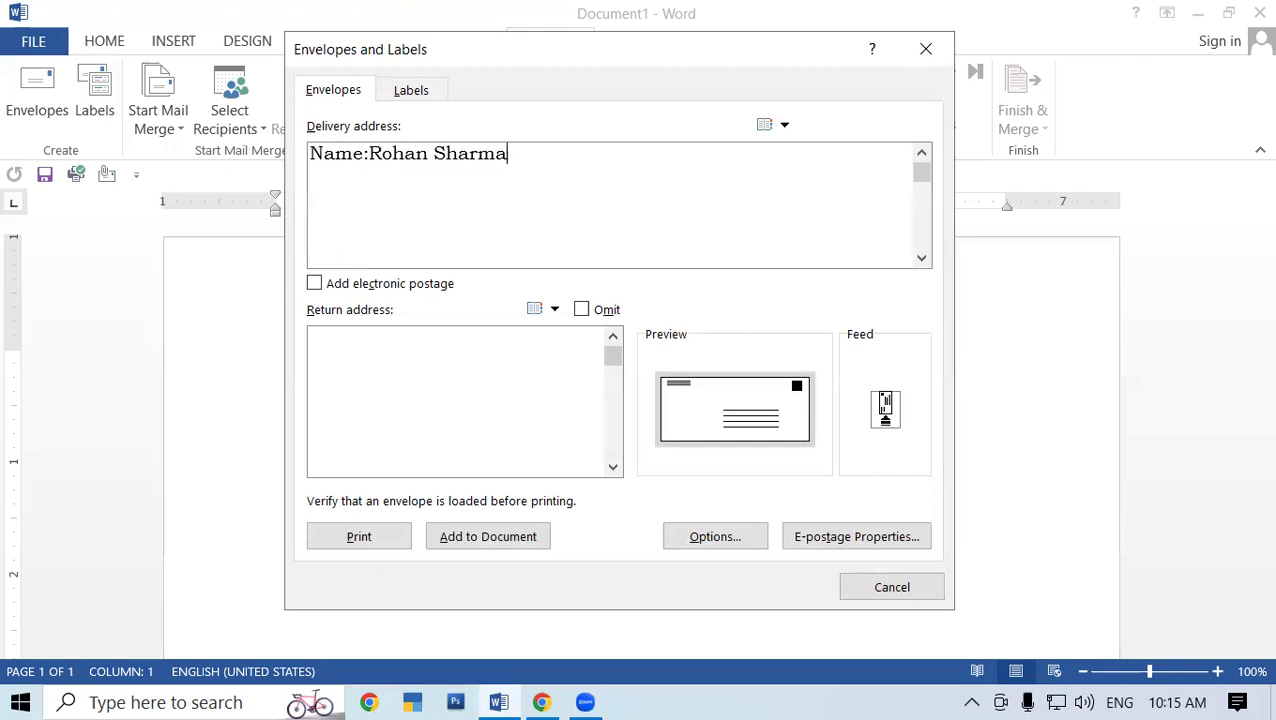
key(Return)
text(Address)
text(:)
text(Ramkola )
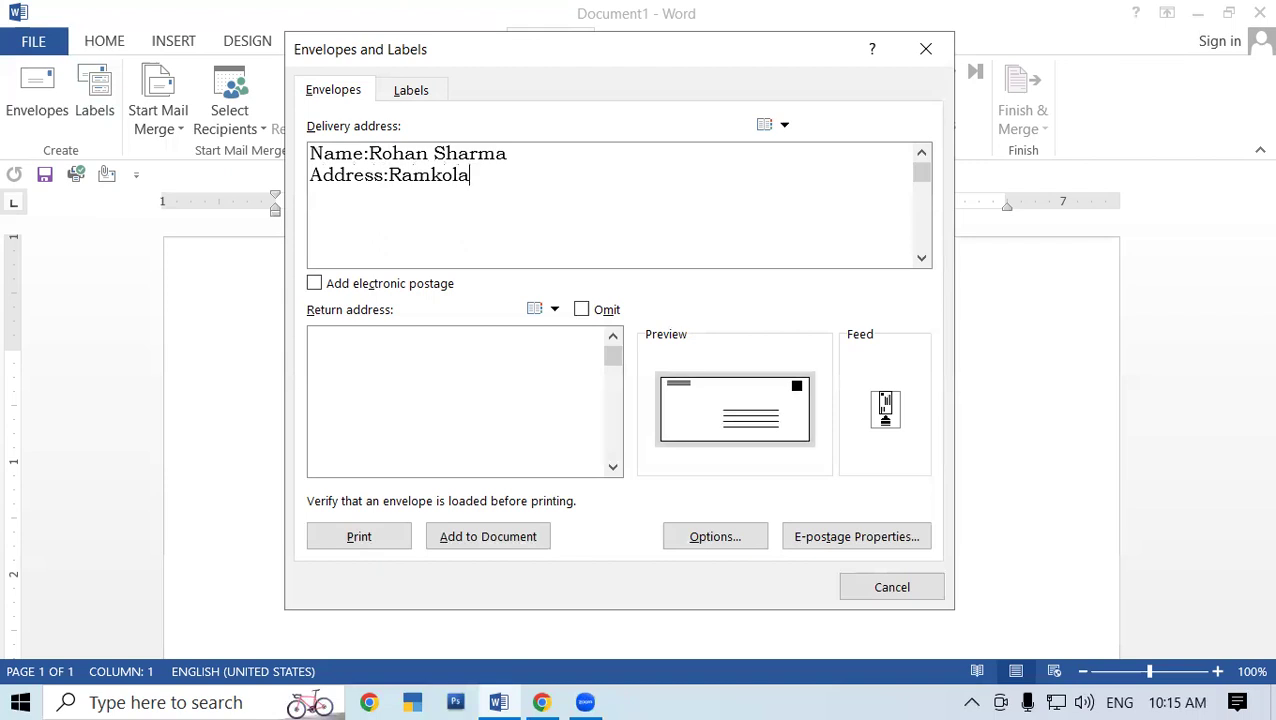
key(Return)
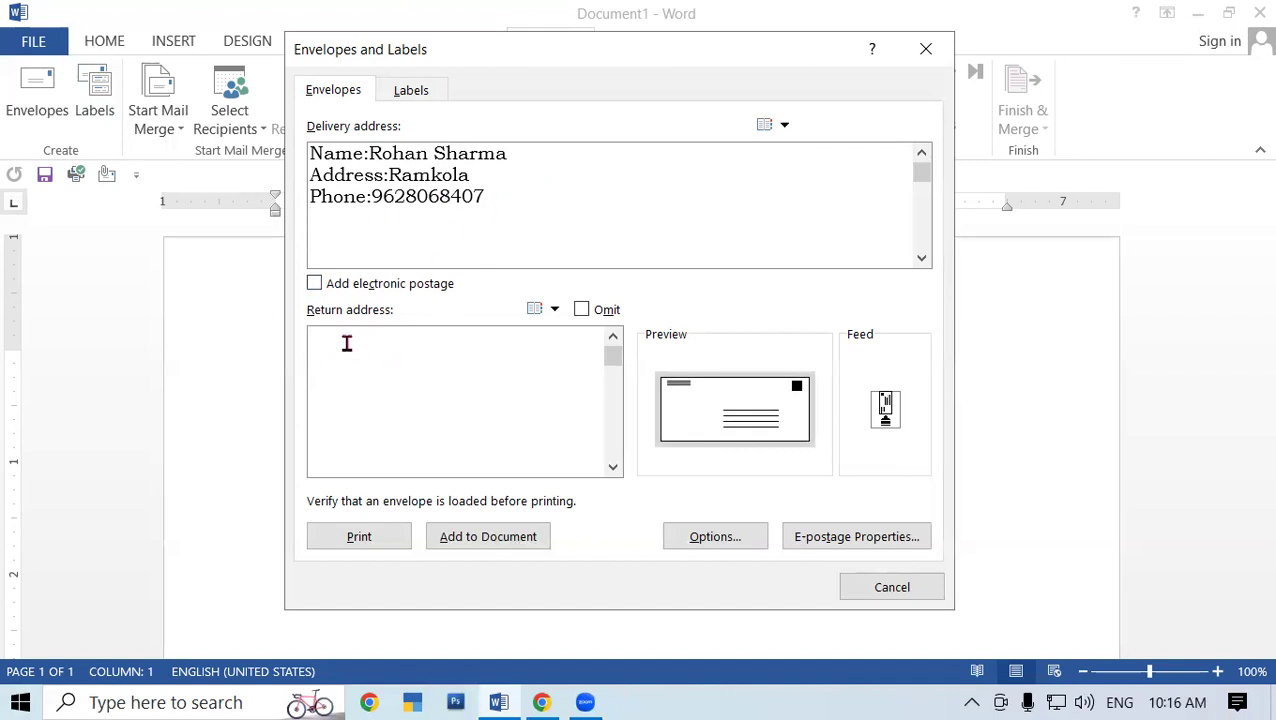
Type the sender's labelled Name and Address lines in the Return address box
key(Return)
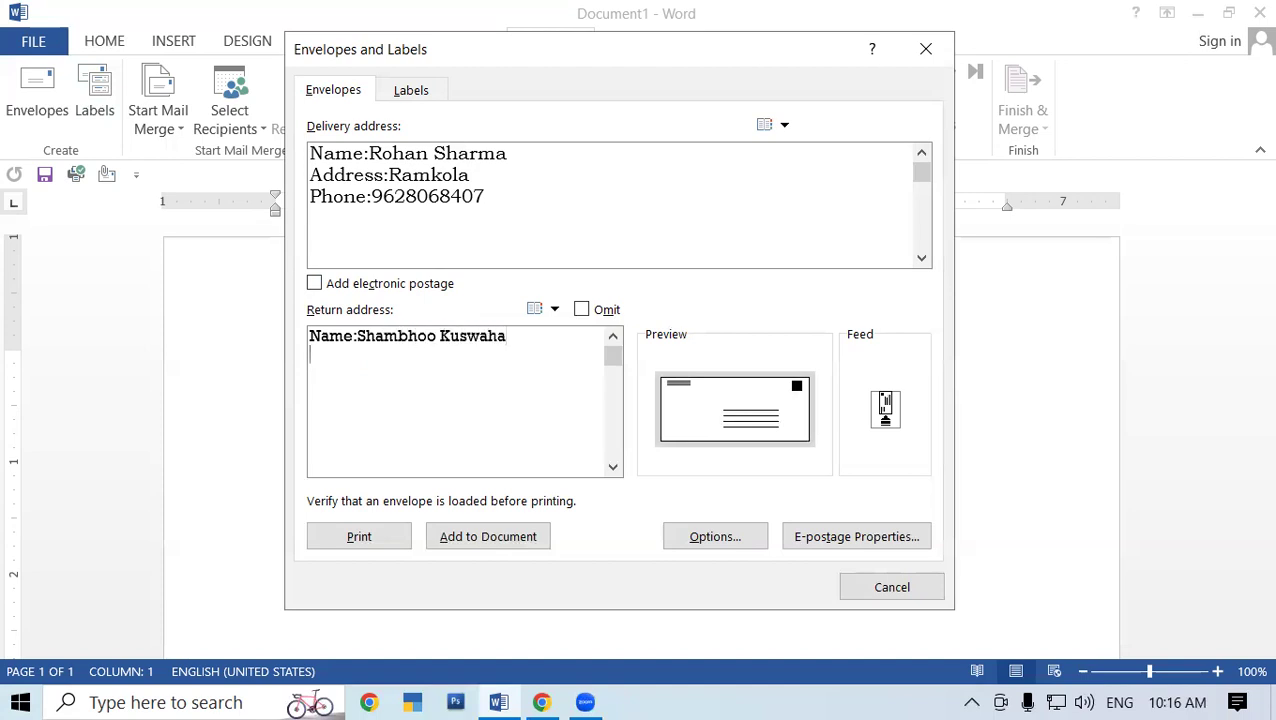
text(Address:)
text(Padrauna)
key(Return)
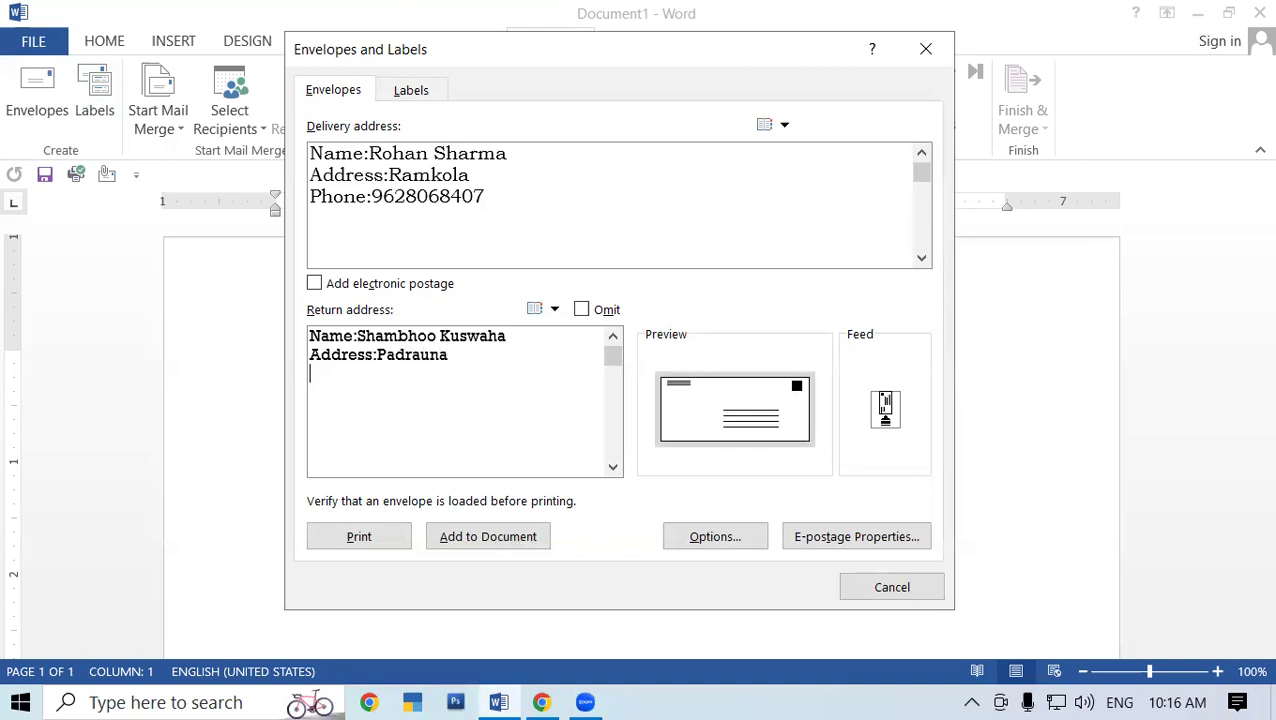
Add the sender's 'Phone No' line with their number, and relabel the recipient's line 'Phone No'
text(Pho)
key(BackSpace)
text(hone)
text( No)
click(366, 196)
text(No)
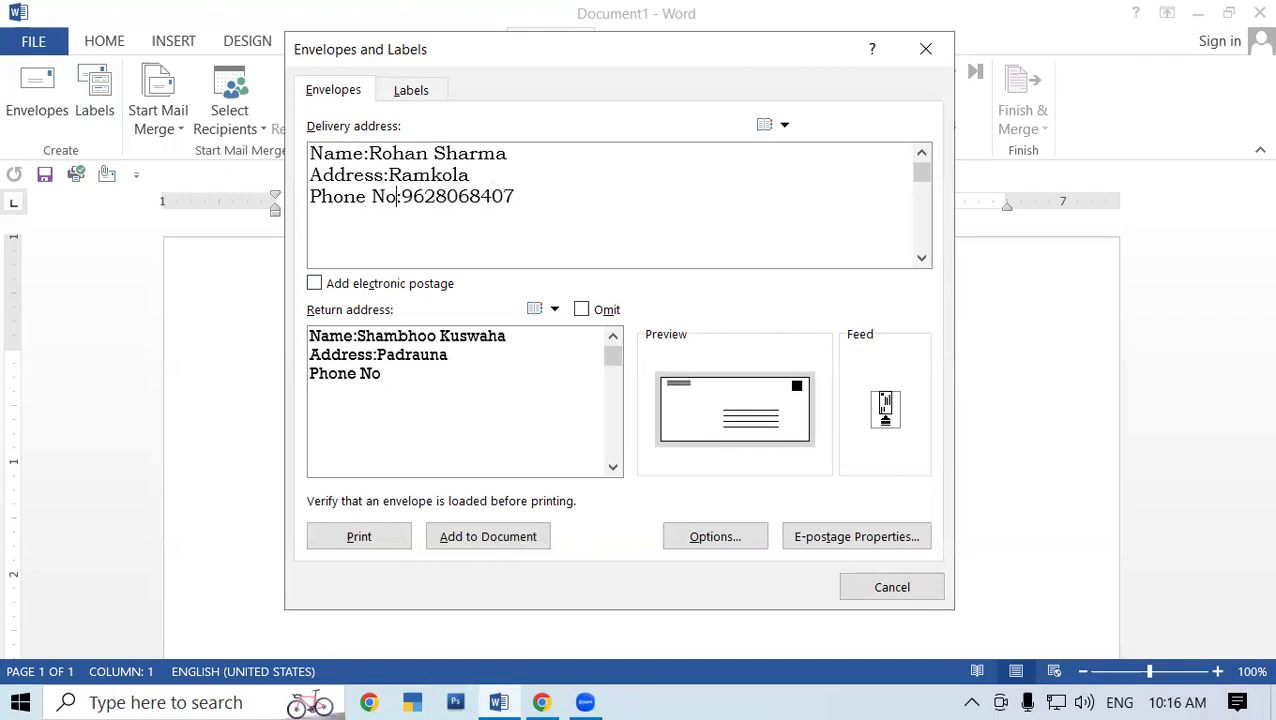
click(393, 374)
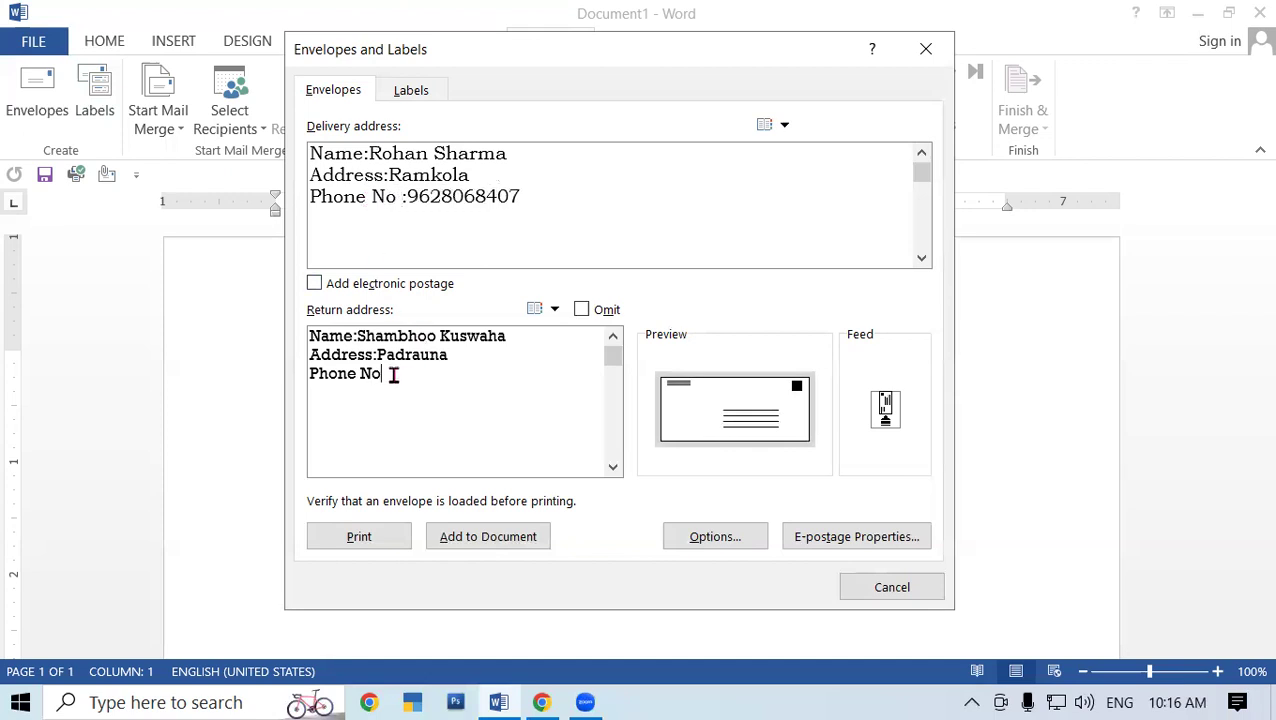
key(Return)
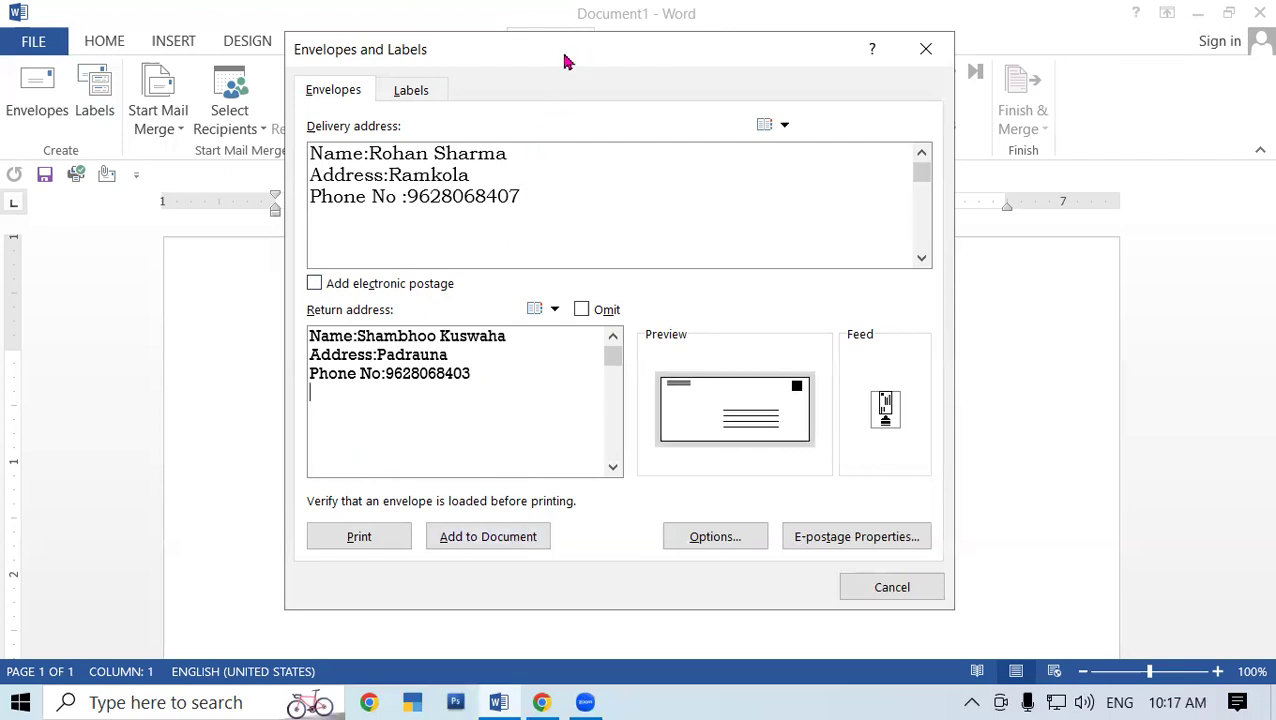
drag(564, 62, 523, 50)
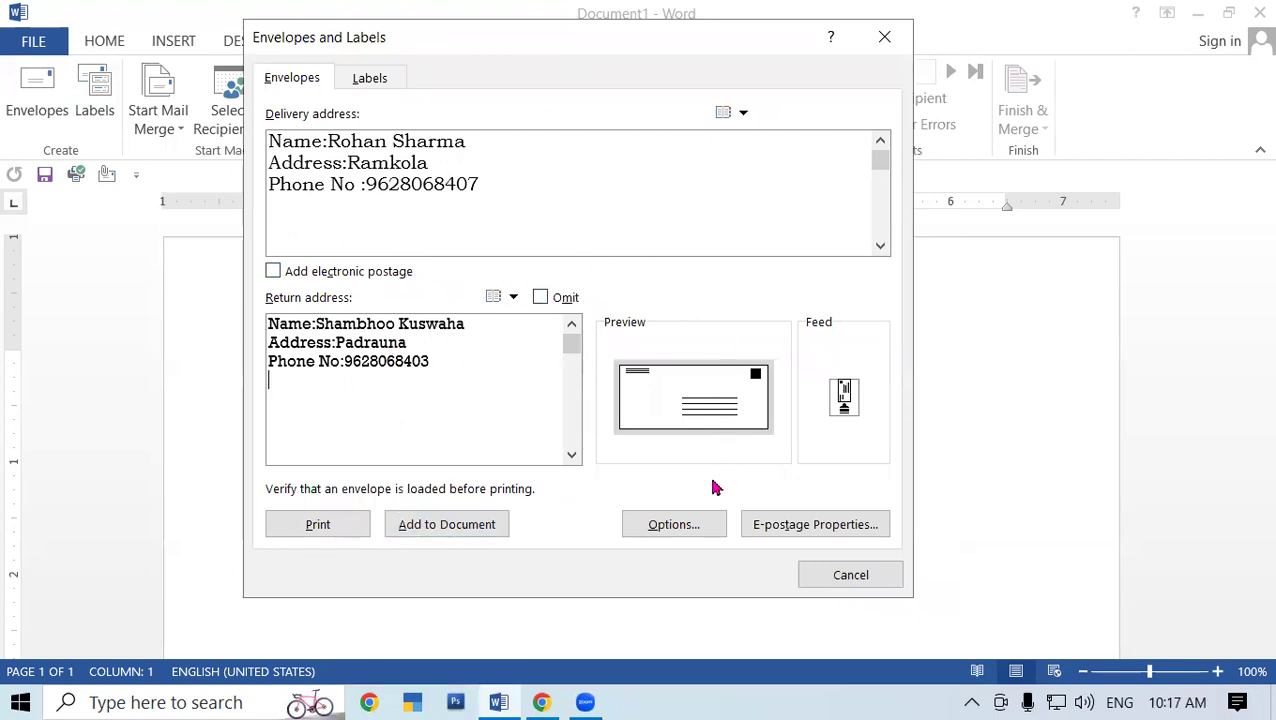
Add the envelope to the document, leaving Envelope Options unchanged and answering the return address prompt
click(642, 377)
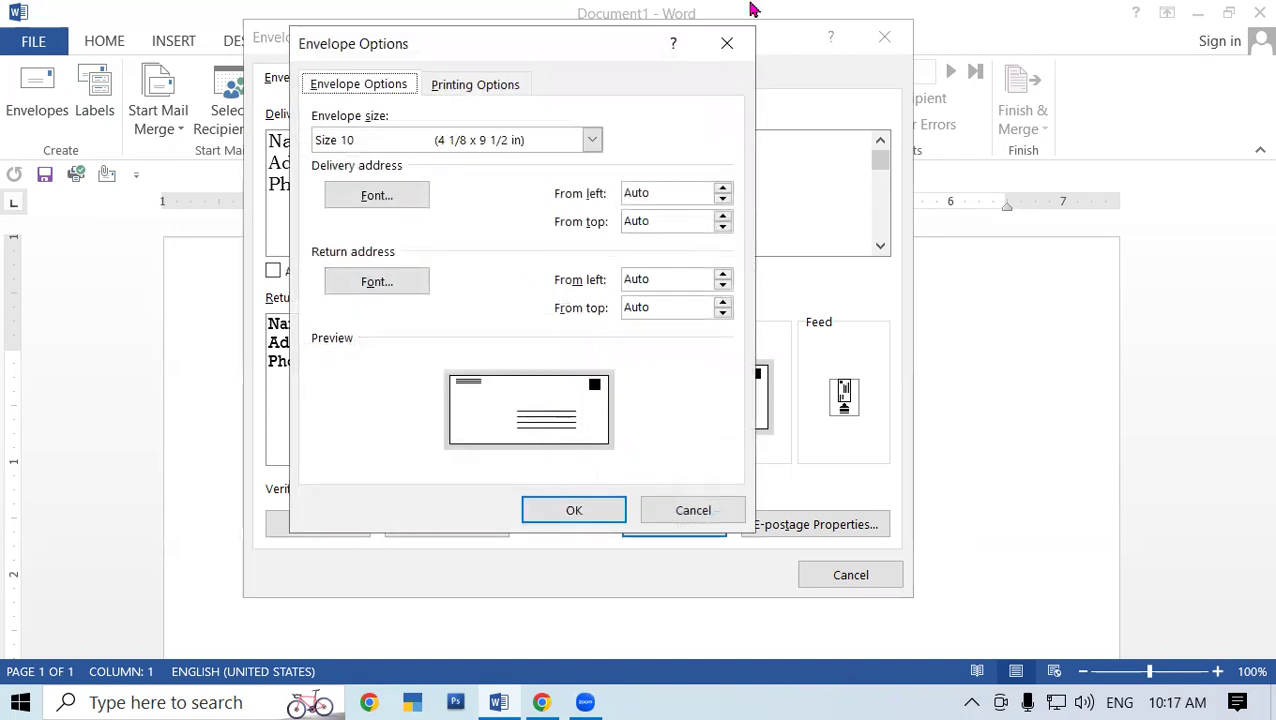
click(741, 50)
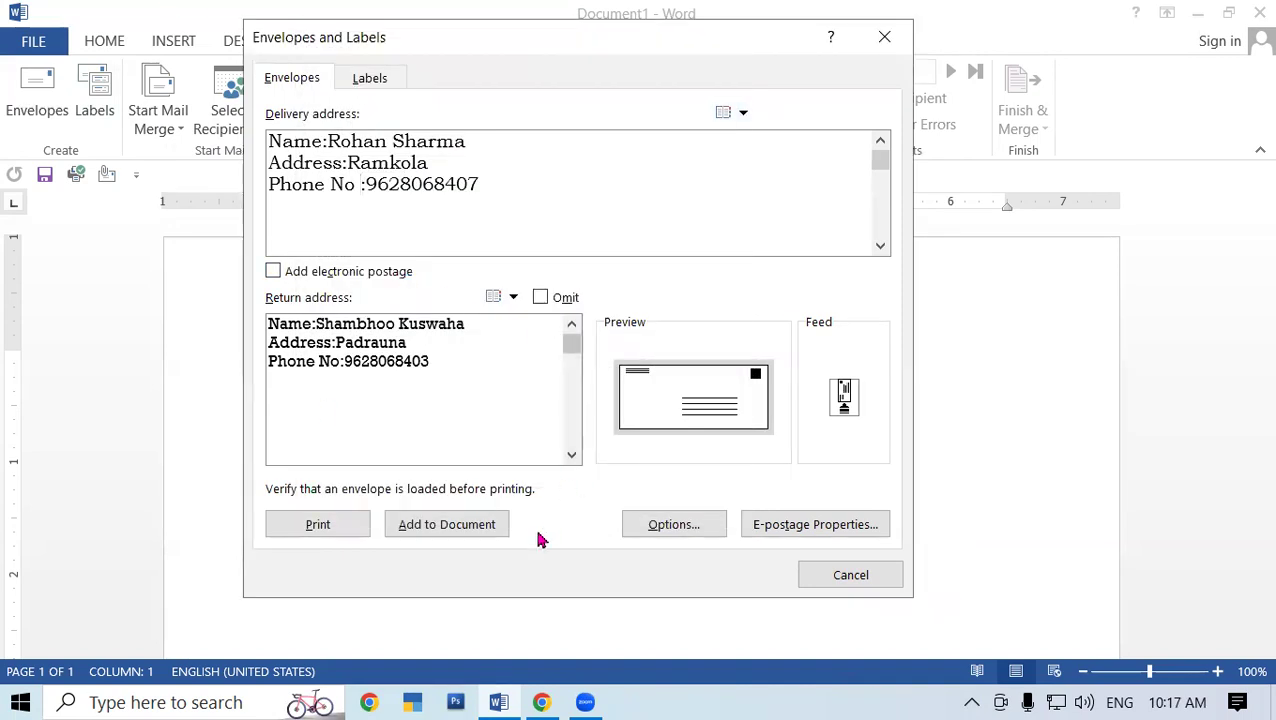
click(441, 530)
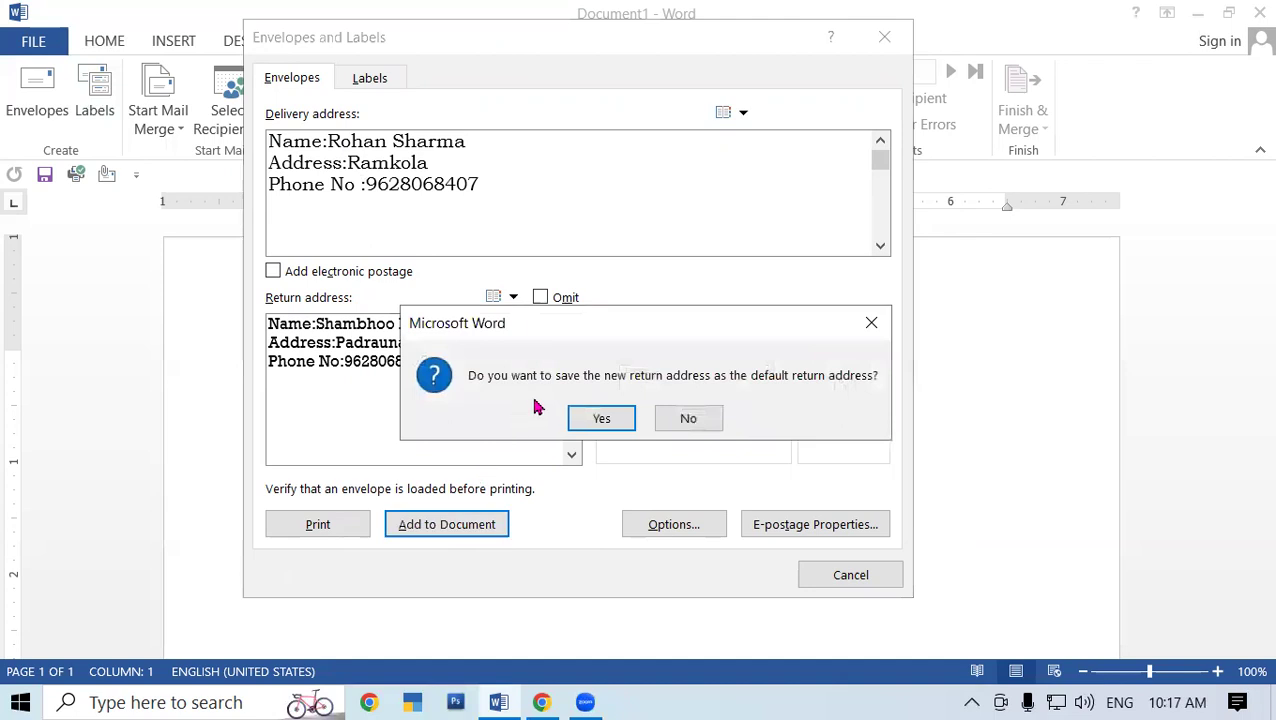
click(601, 417)
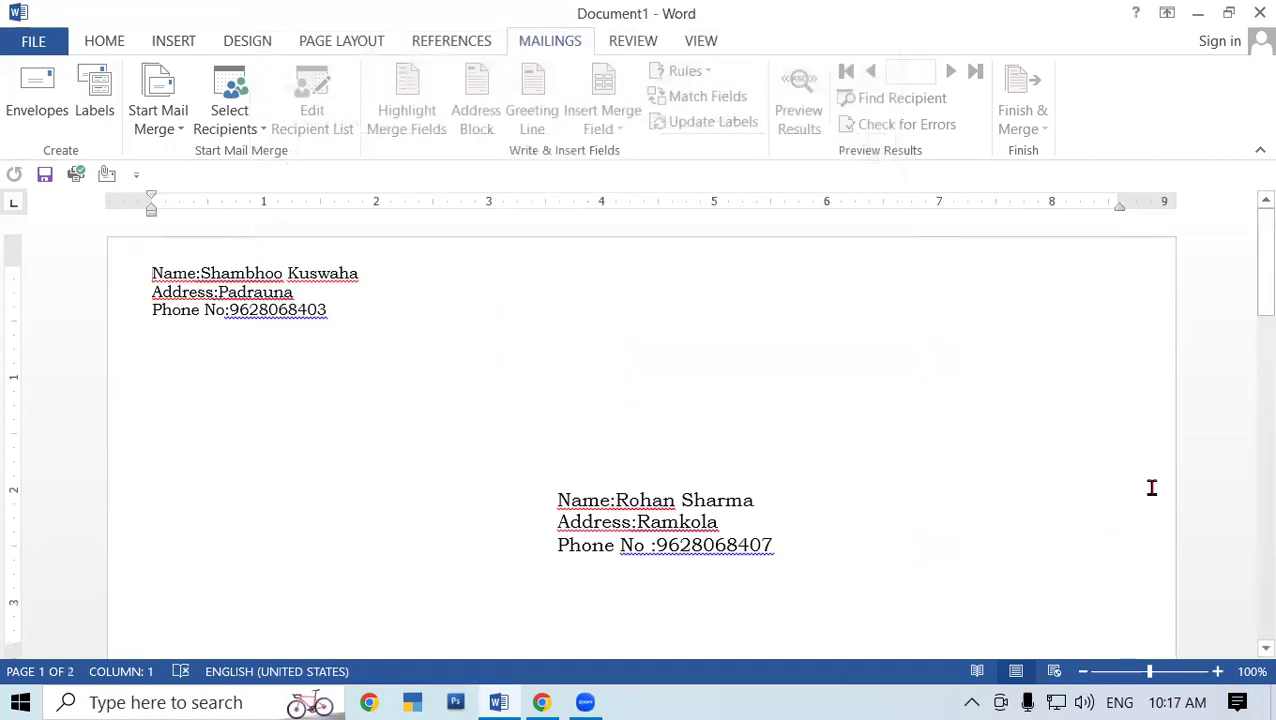
Check the envelope's address text, then show the document's Info page under FILE
scroll(1155, 490, down, 2)
scroll(1158, 492, up, 1)
scroll(1159, 493, up, 1)
drag(145, 275, 640, 456)
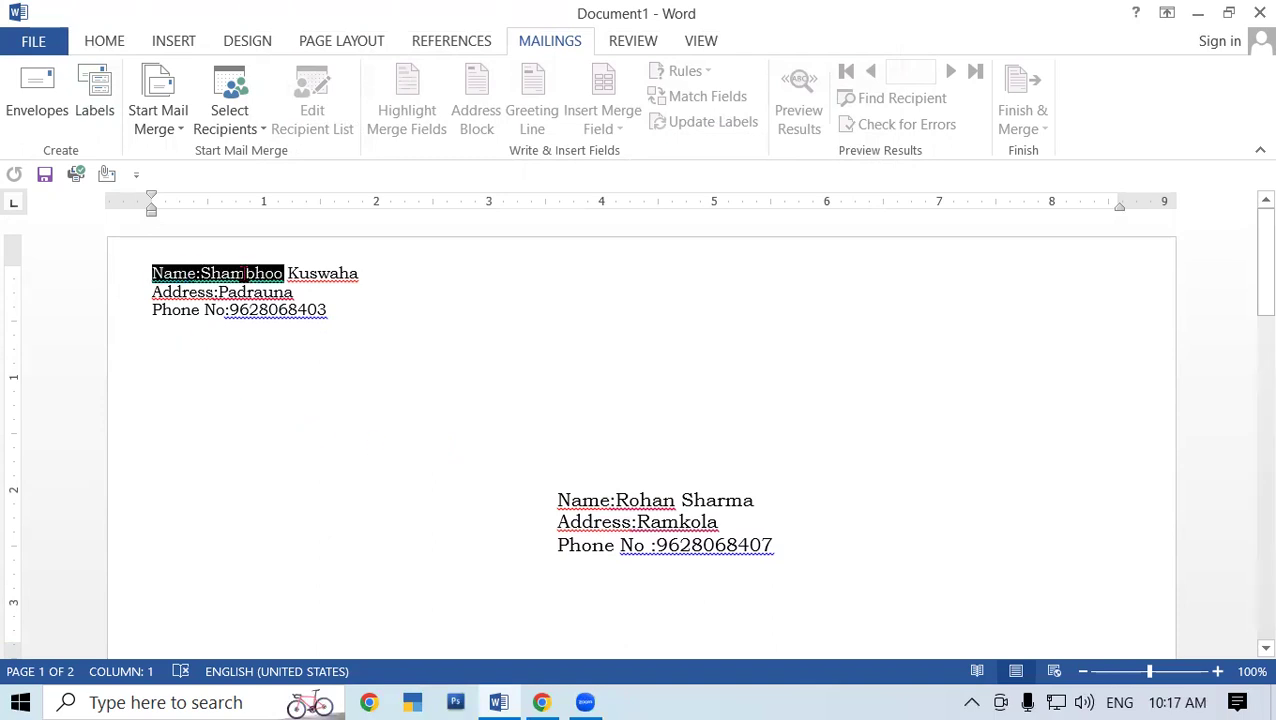
scroll(700, 465, down, 2)
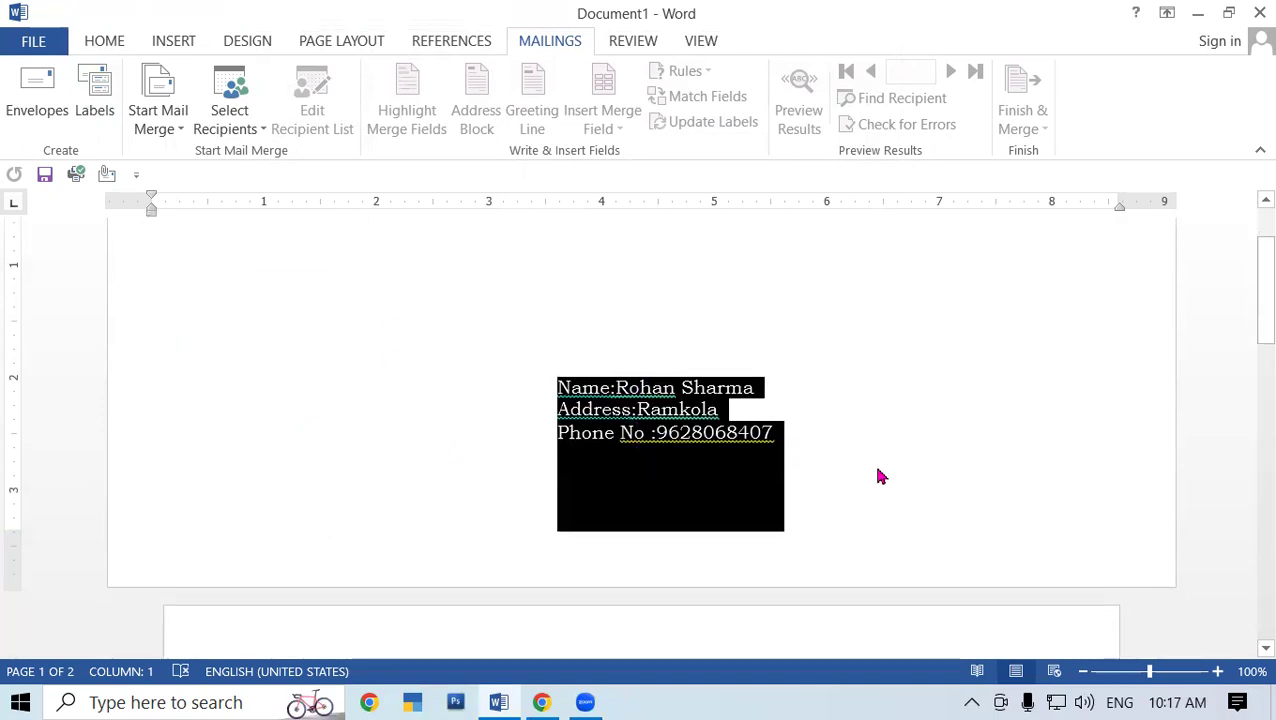
click(840, 462)
click(542, 388)
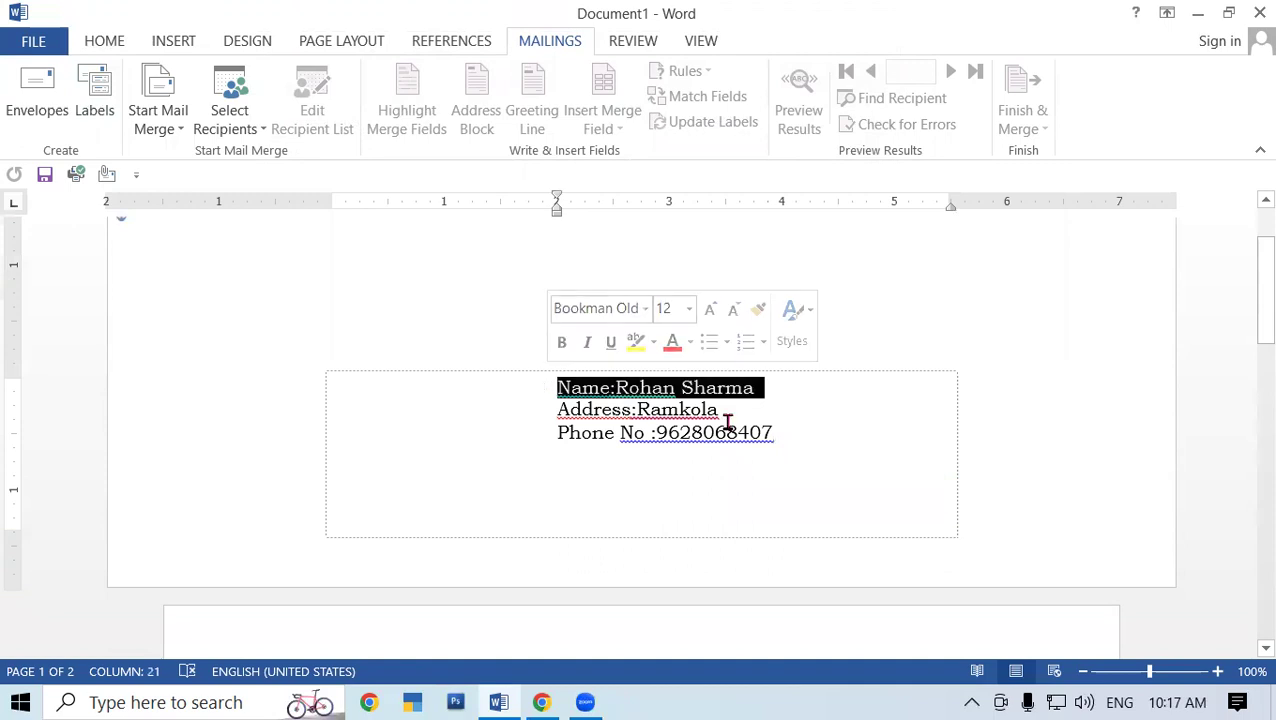
click(142, 253)
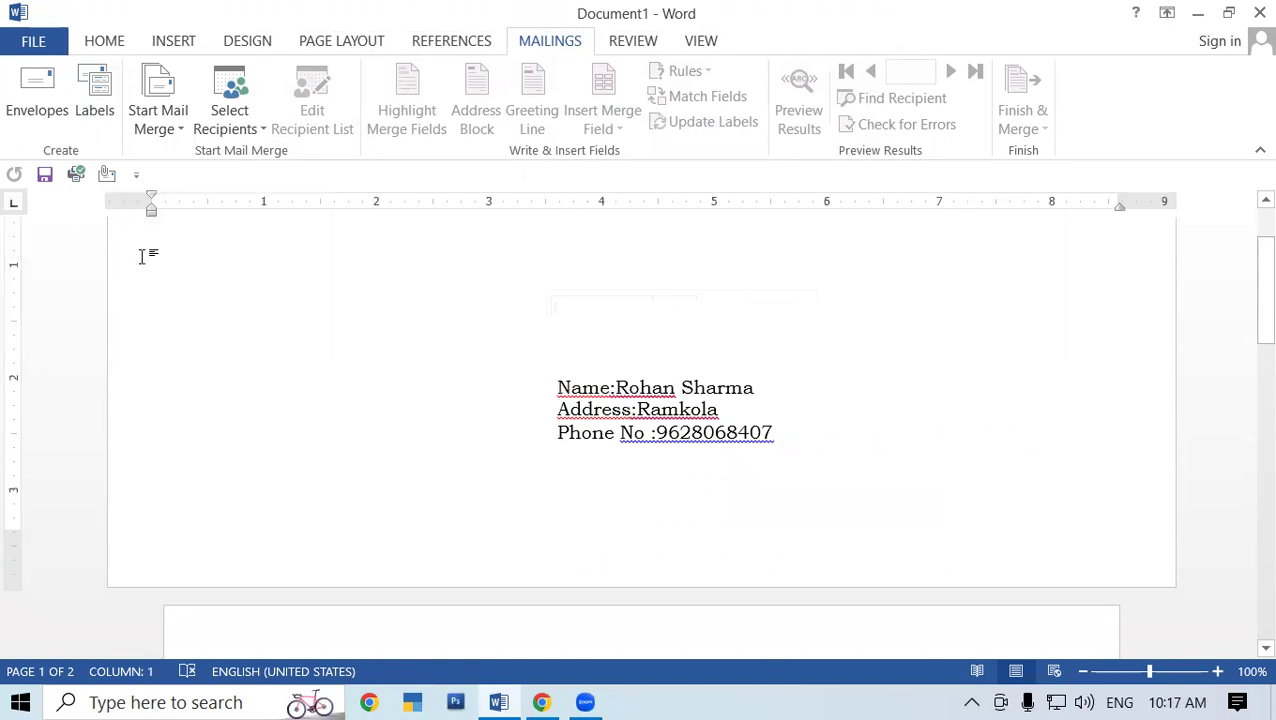
click(25, 40)
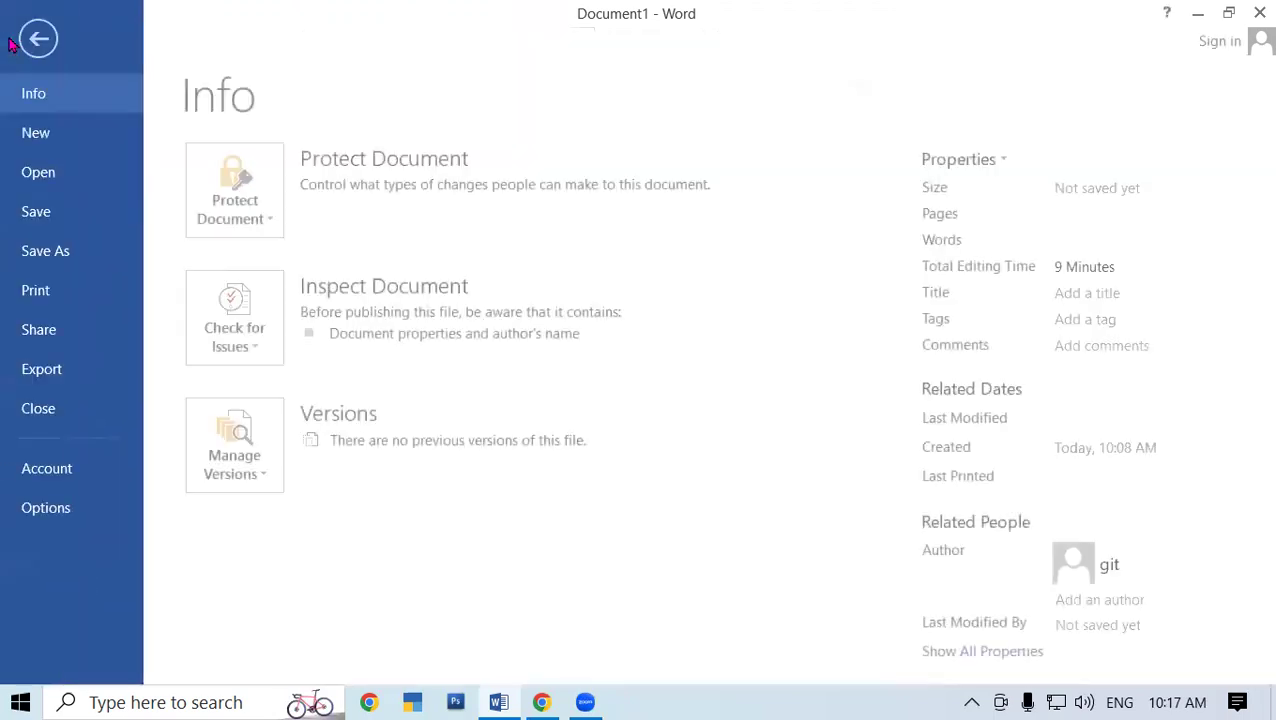
Preview the envelope in the Print view, then go back to the document
click(92, 291)
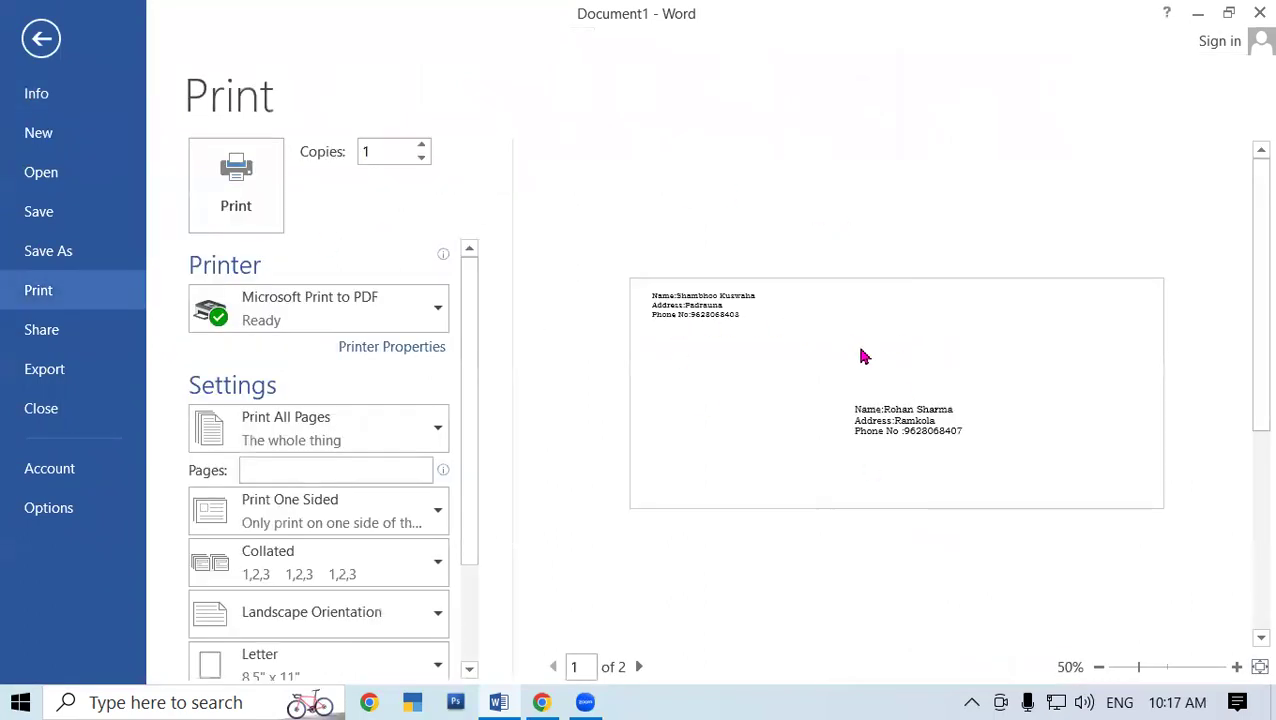
ctrl+scroll(886, 386, up, 2)
ctrl+scroll(895, 390, up, 1)
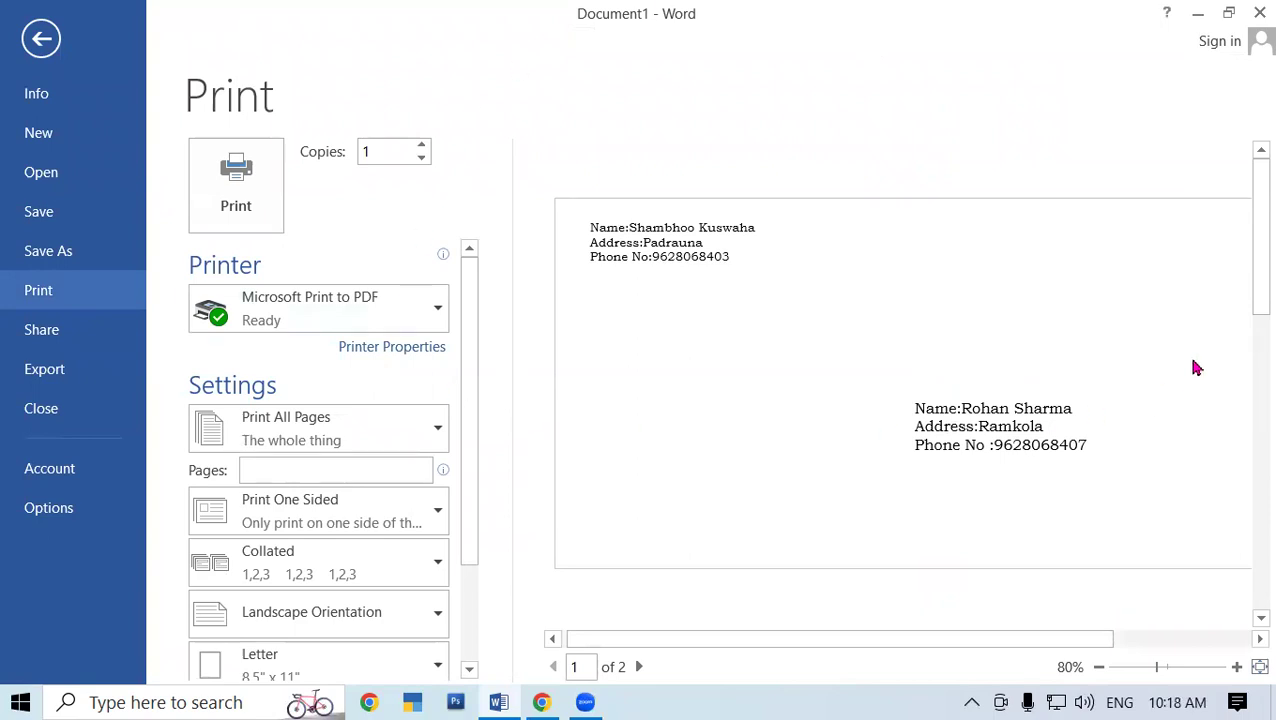
click(38, 40)
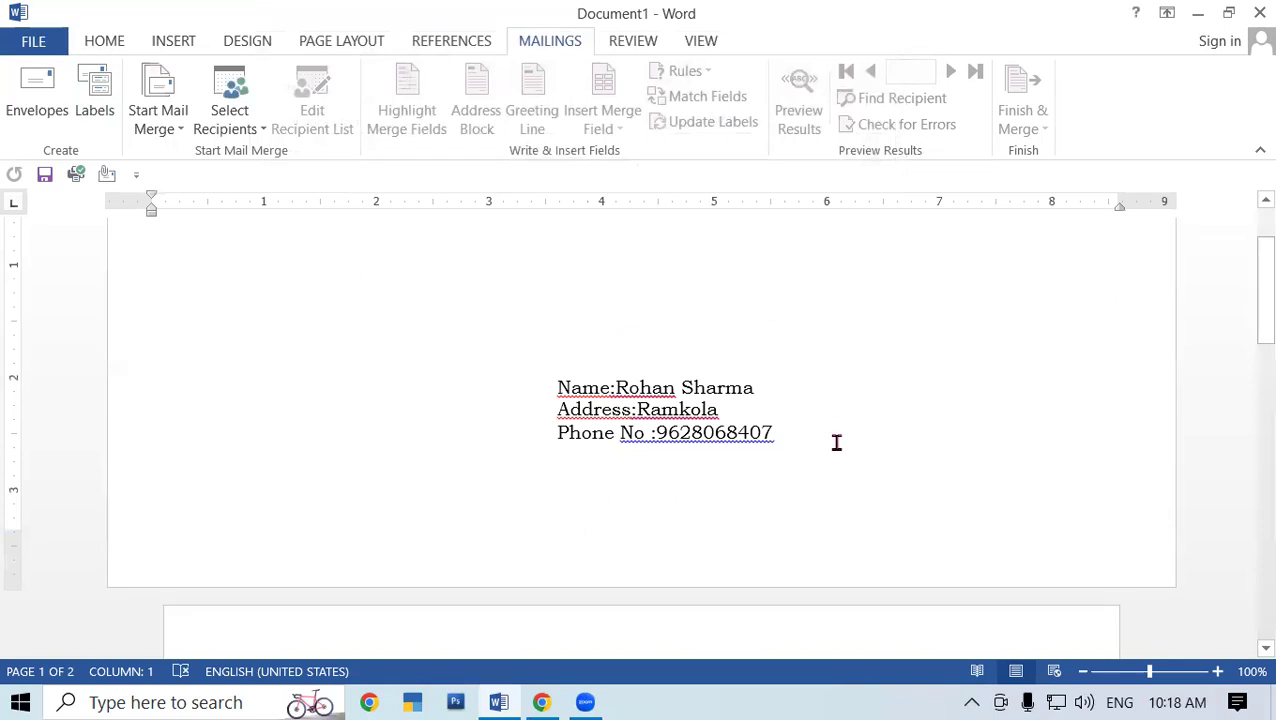
Place the caret at the start of the blank second page after the envelope
scroll(836, 442, down, 3)
scroll(815, 467, down, 2)
right_click(231, 459)
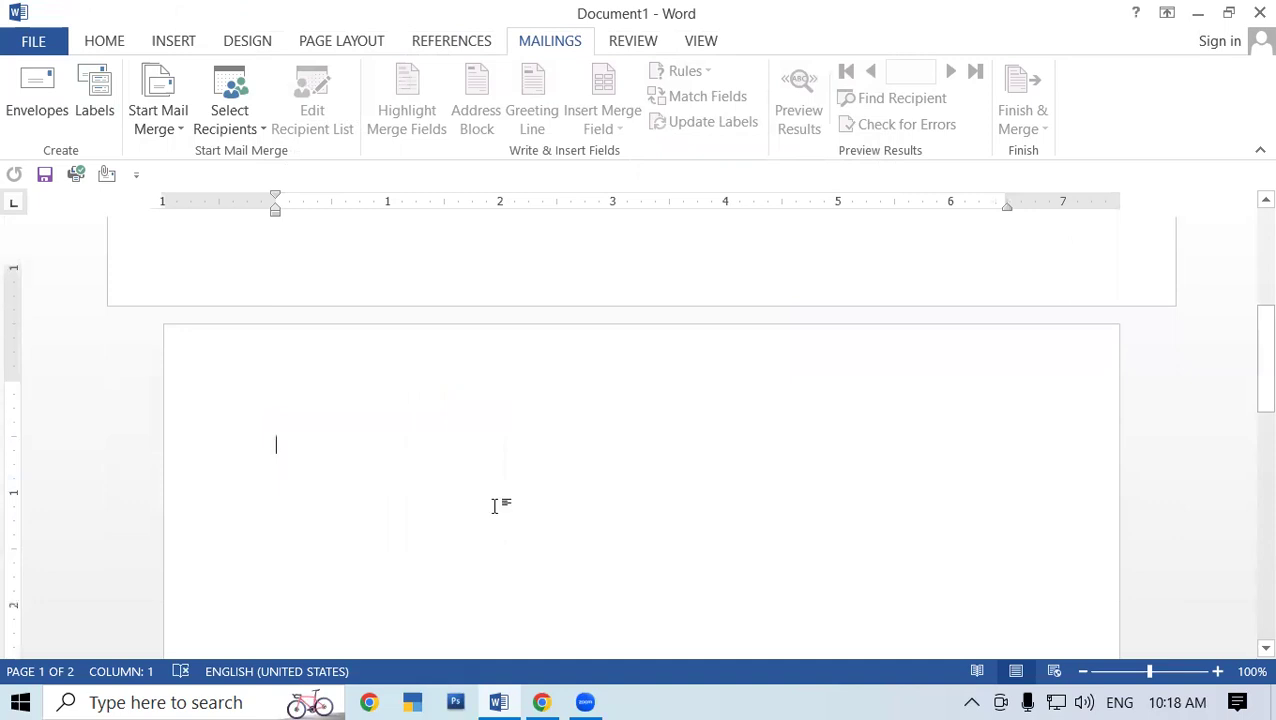
scroll(494, 505, down, 1)
scroll(494, 505, up, 2)
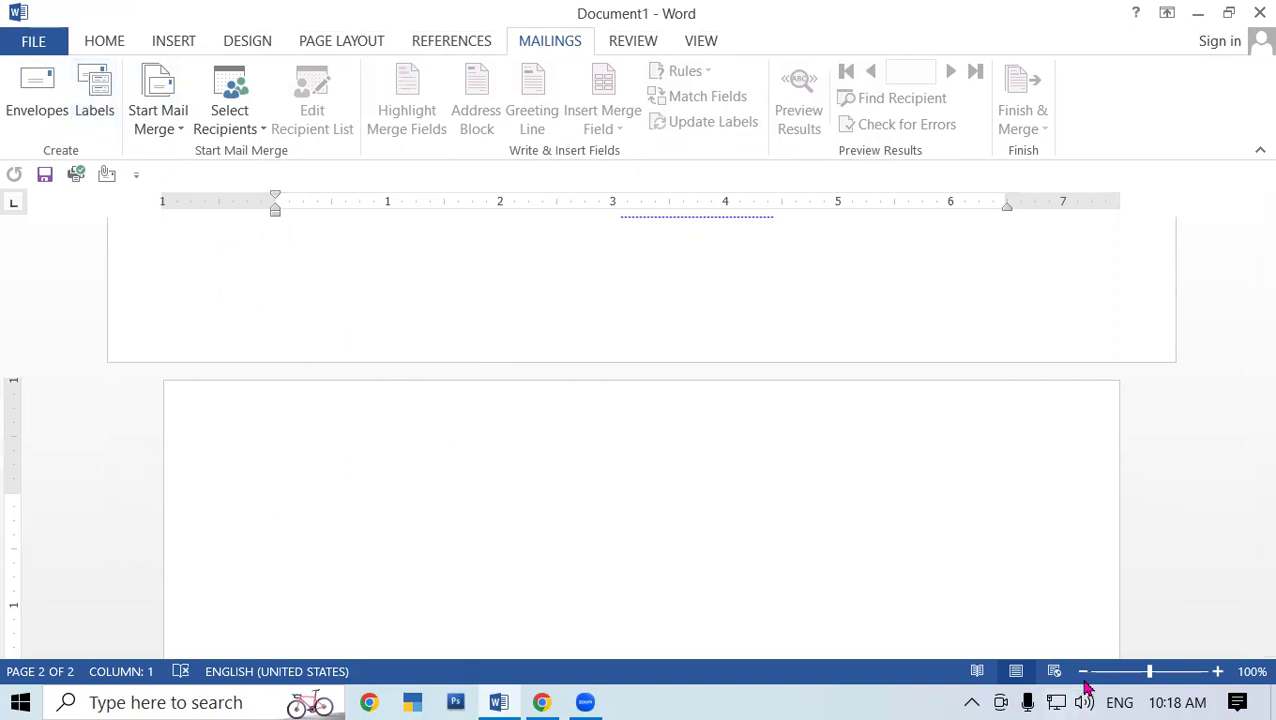
click(1087, 688)
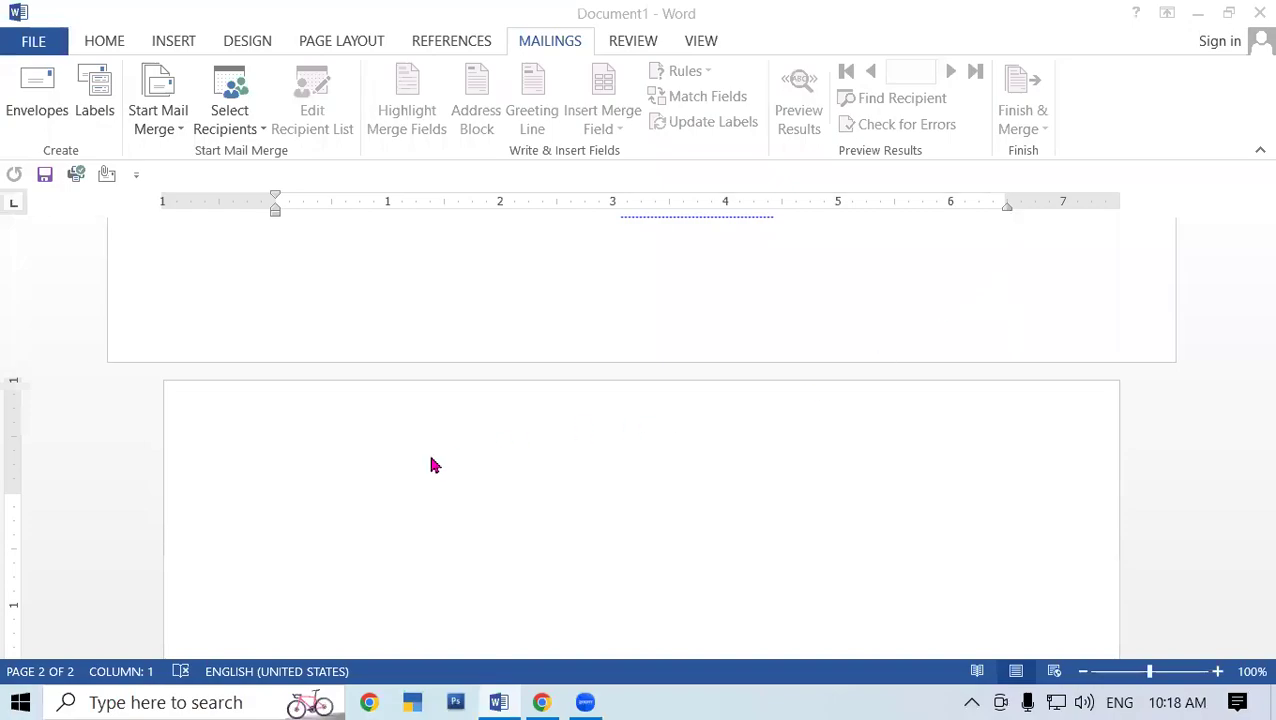
click(430, 468)
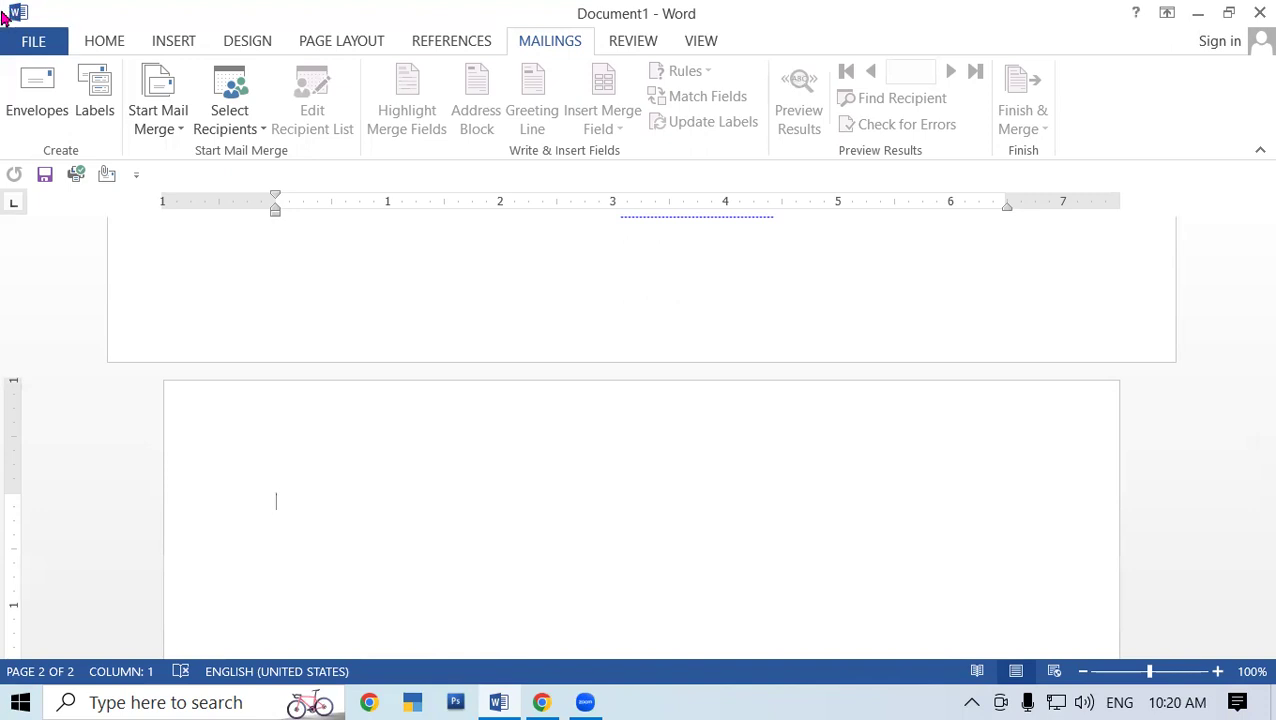
scroll(250, 360, down, 3)
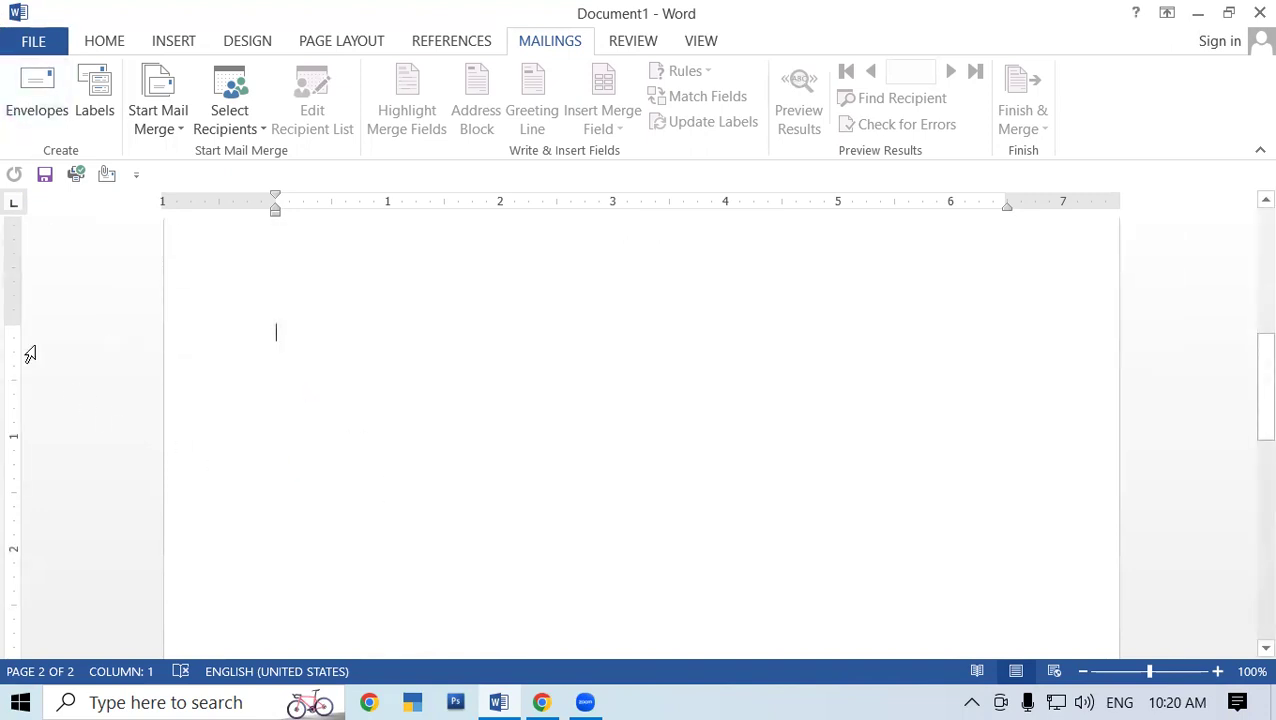
Open Labels with the prefilled address and delete the stray letter in the recipient's surname
click(98, 82)
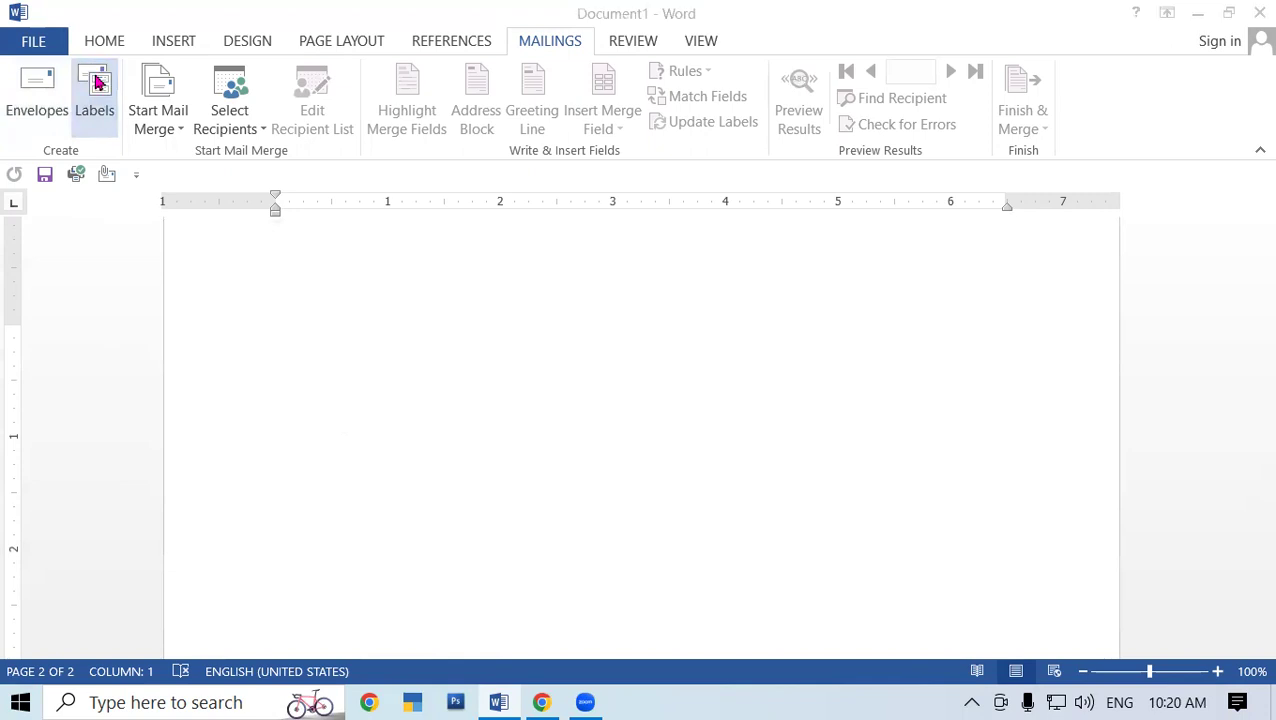
click(433, 188)
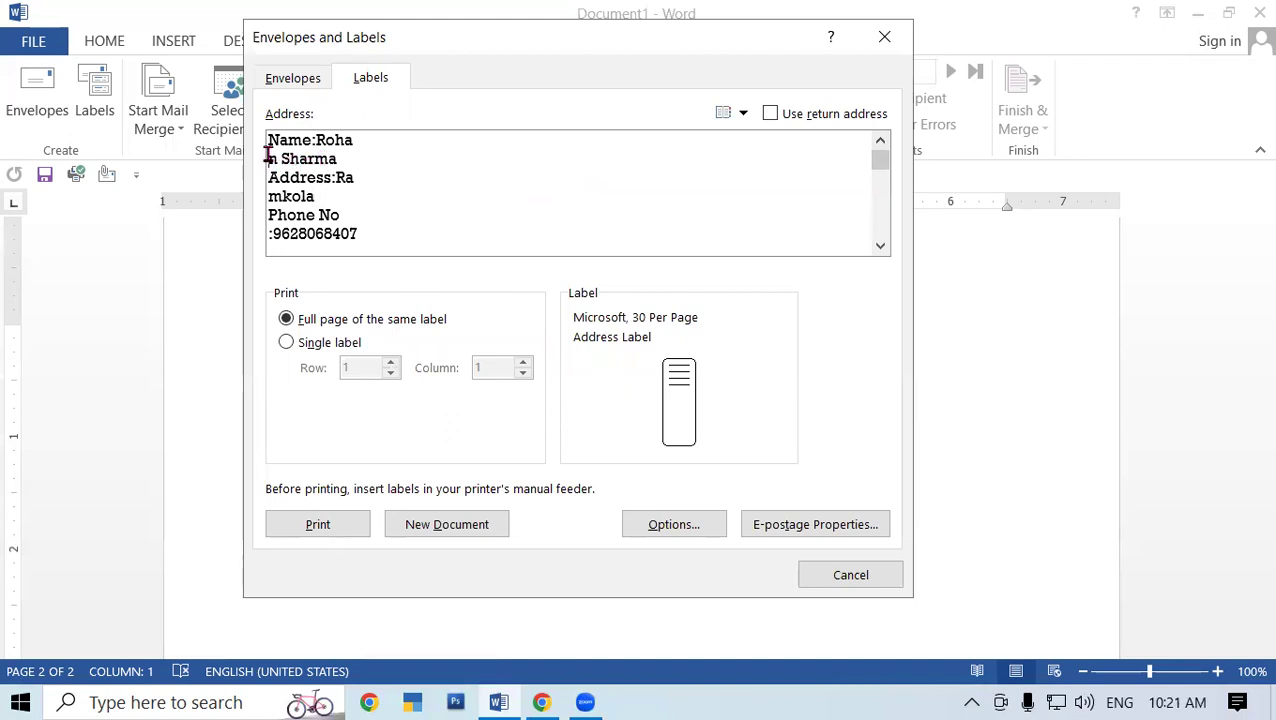
key(BackSpace)
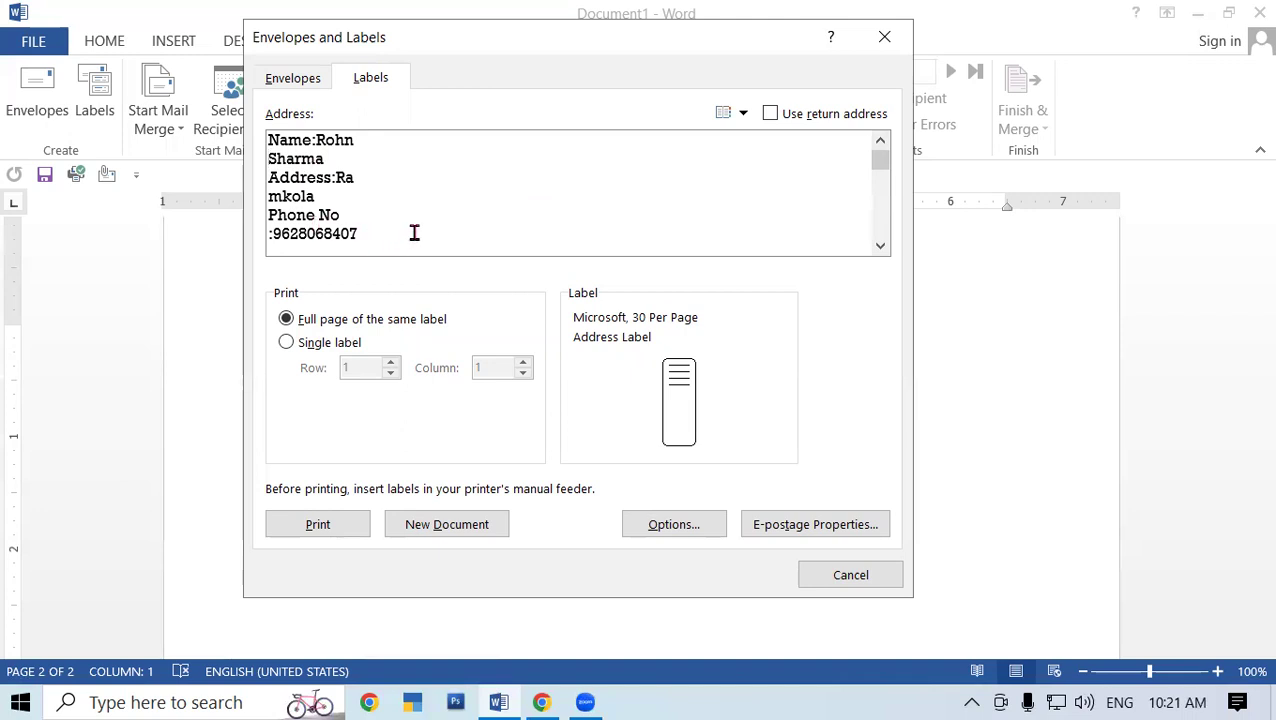
Replace the label address with one 'Name :' line containing the new person's first name
drag(362, 233, 224, 135)
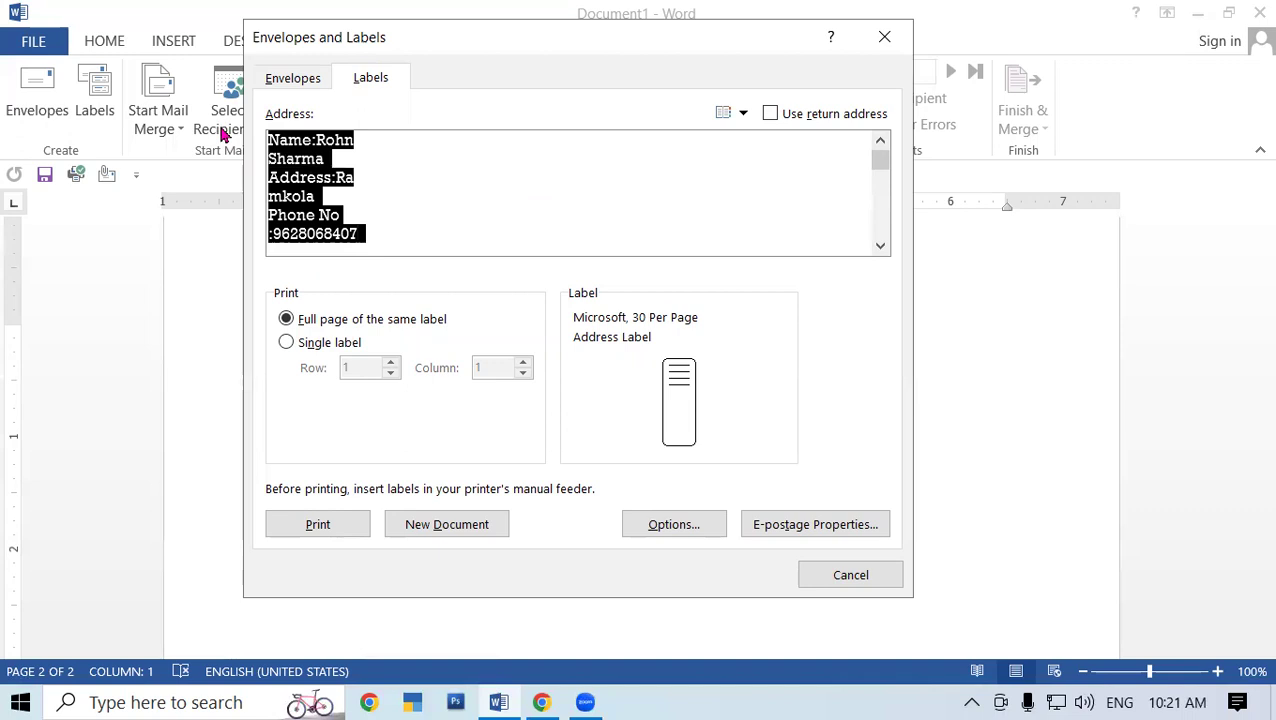
text(Name )
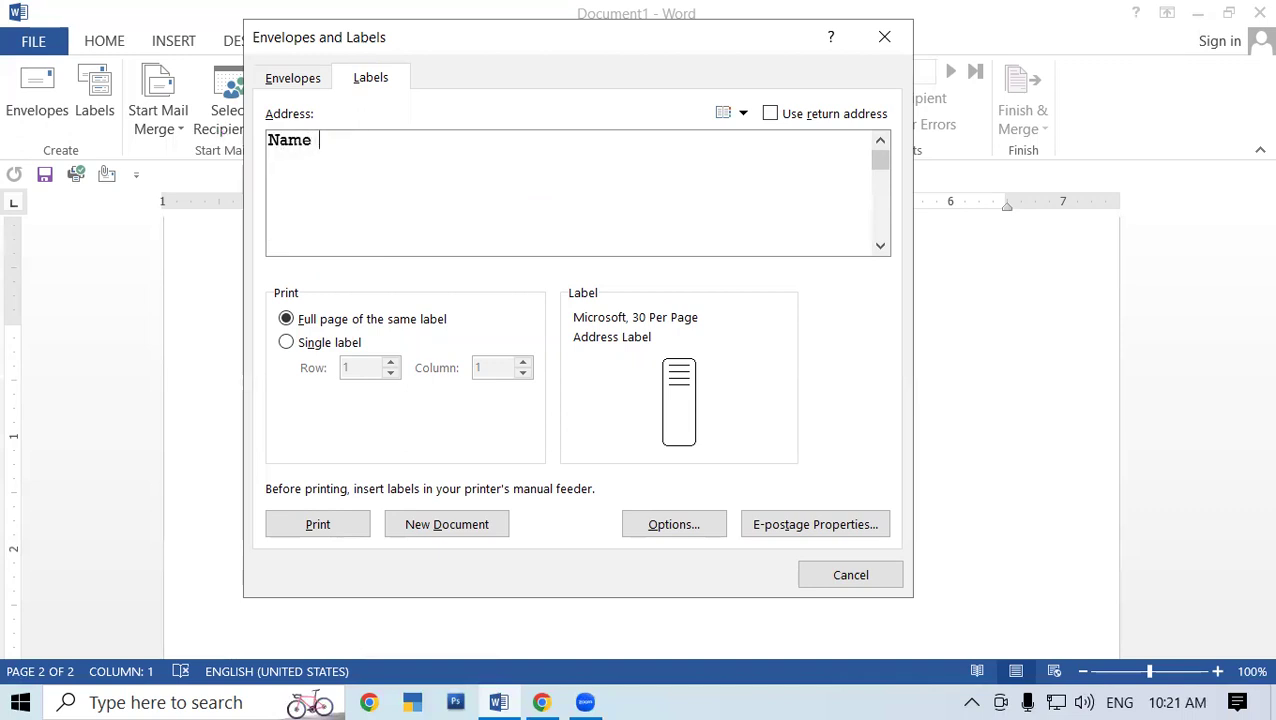
text(:)
text(Rohit)
key(Return)
text(Ya)
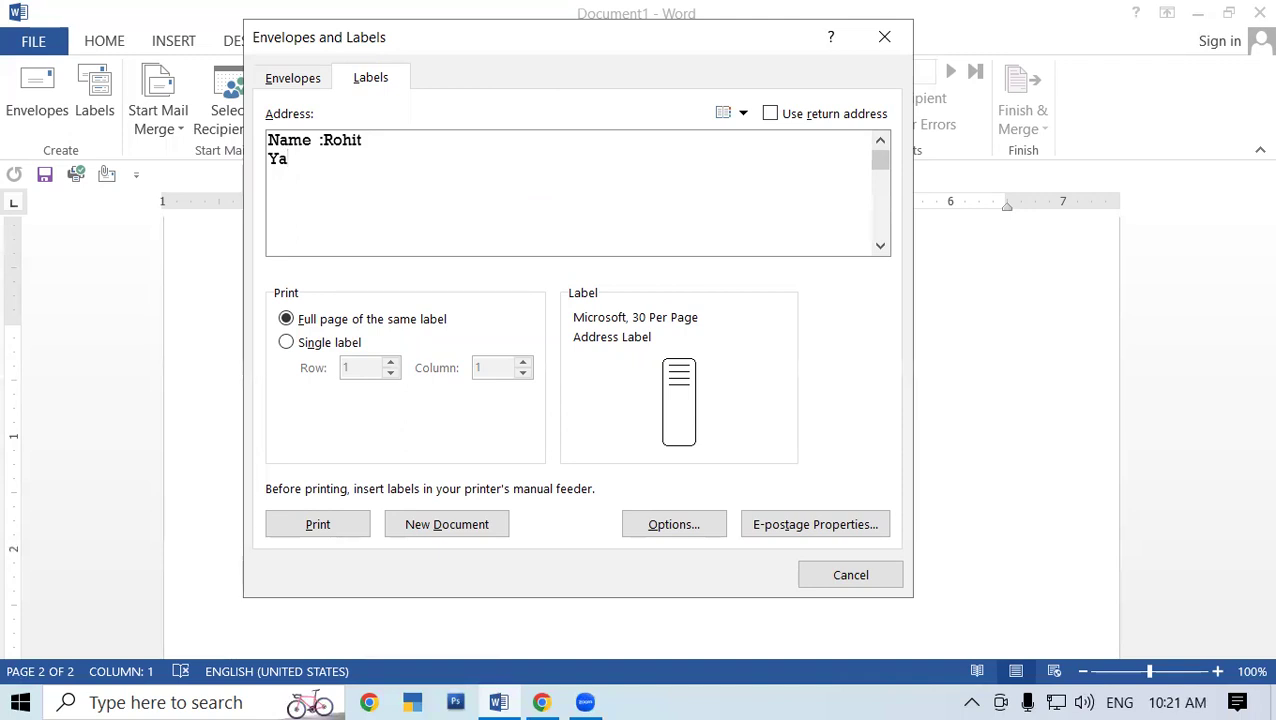
key(BackSpace)
key(BackSpace)
Set the label product to Microsoft 1/2 Letter Postcard in Label Options
click(667, 403)
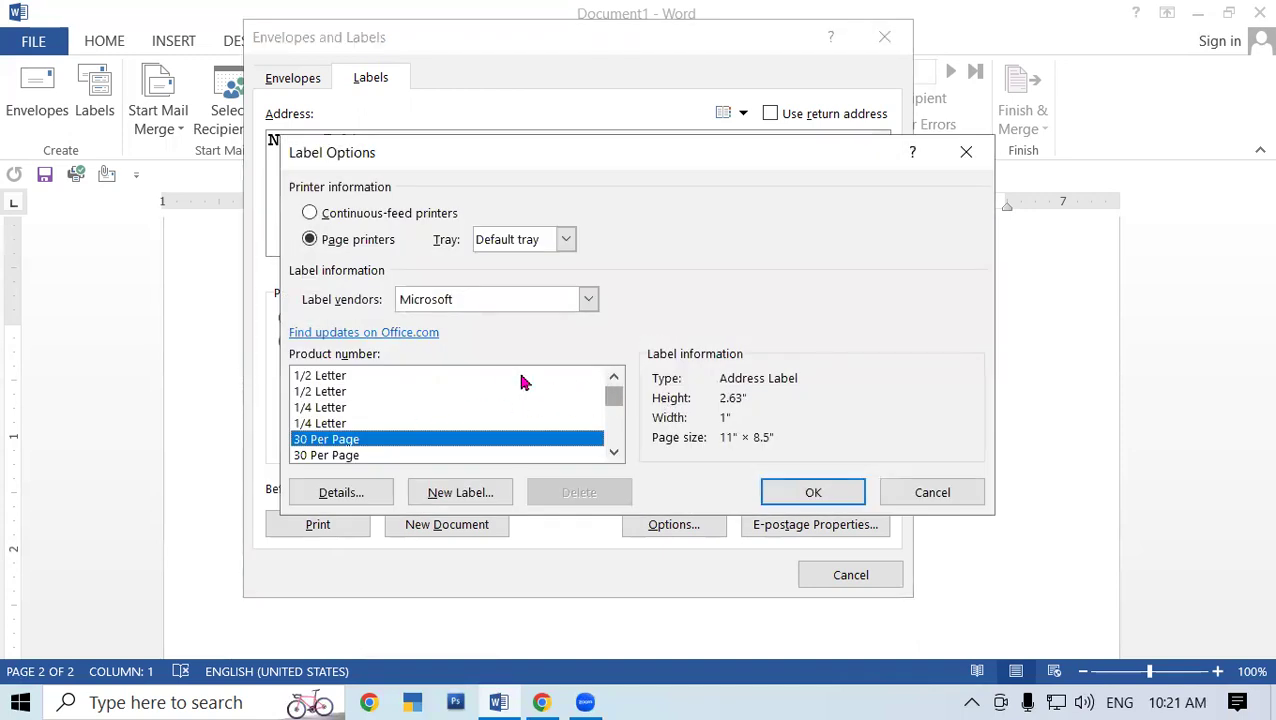
click(340, 375)
click(822, 492)
text(Address:Ram)
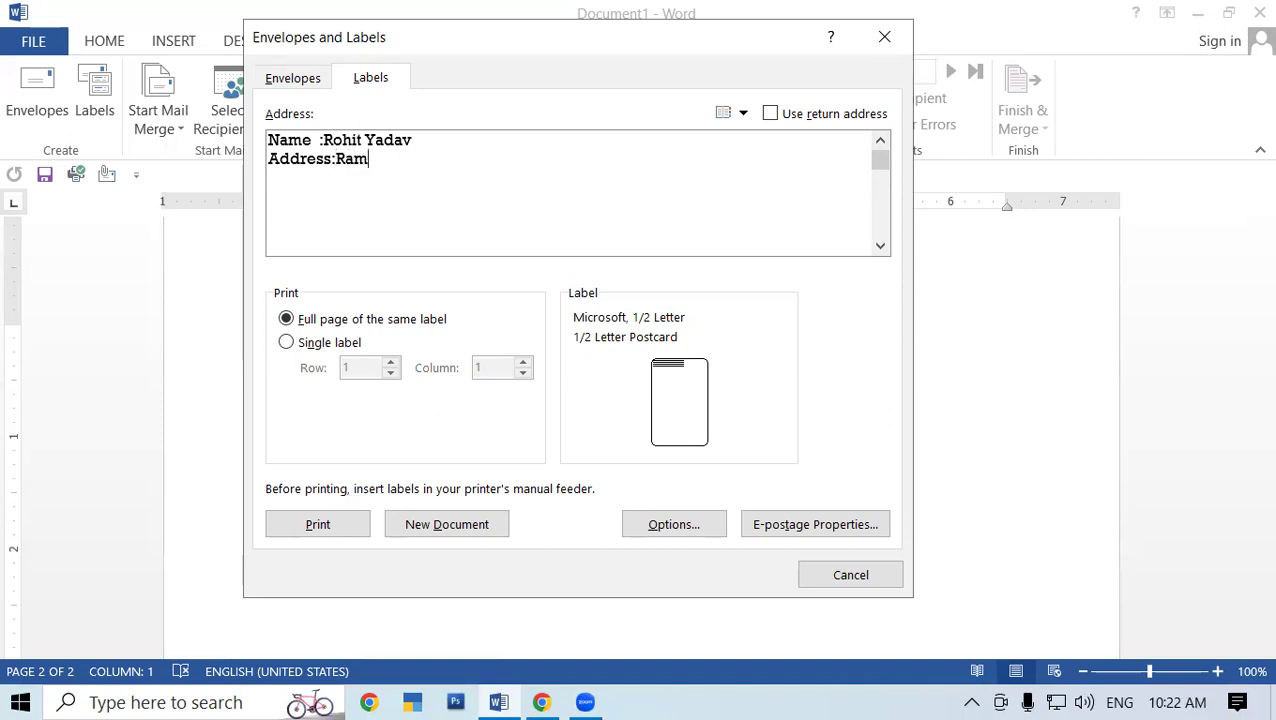
Finish the surname, then add the Address line and a partly typed Gmail address on an Email Id line
text(pur)
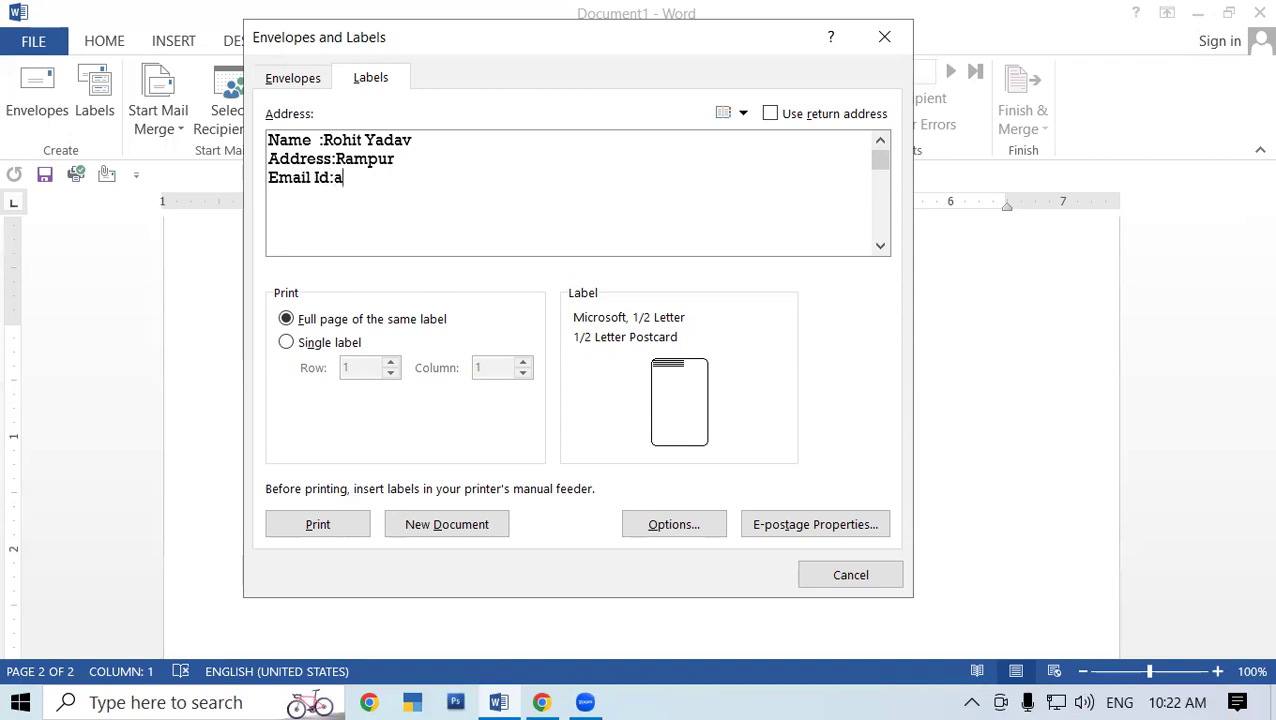
text(@gmail)
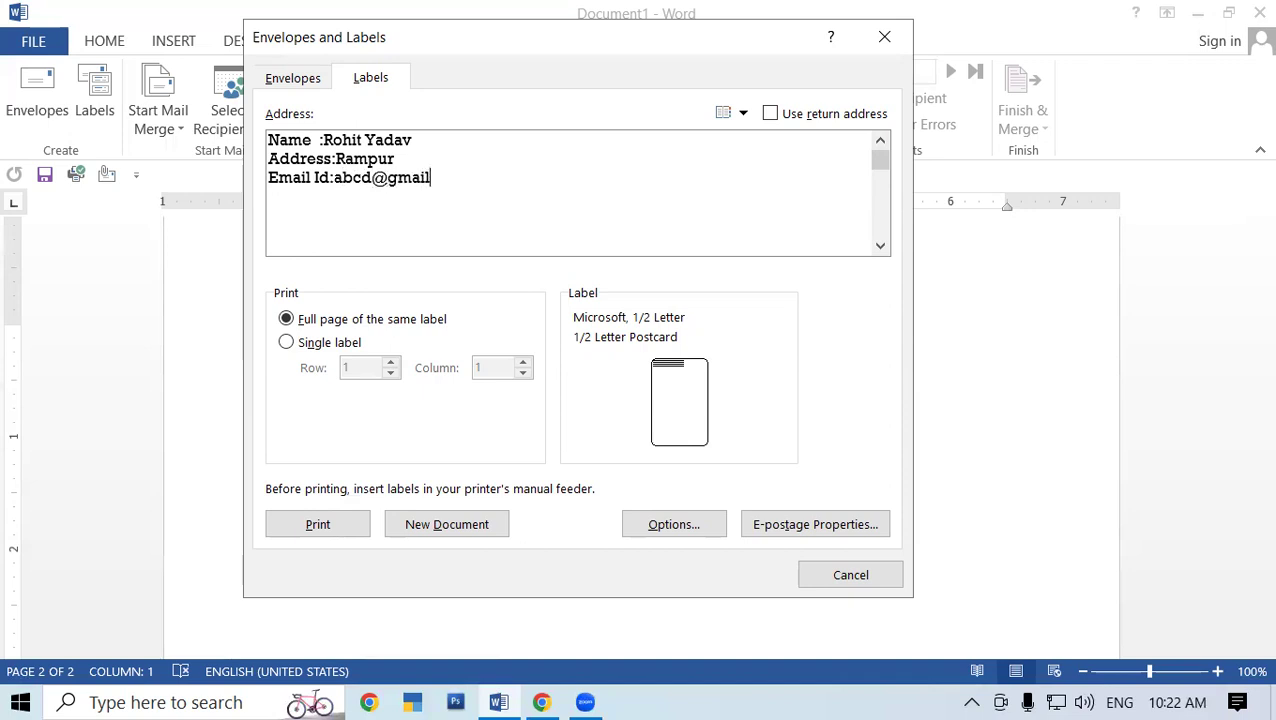
text(.com)
Generate the Labels2 document of two side-by-side postcard labels and scroll through it
click(438, 529)
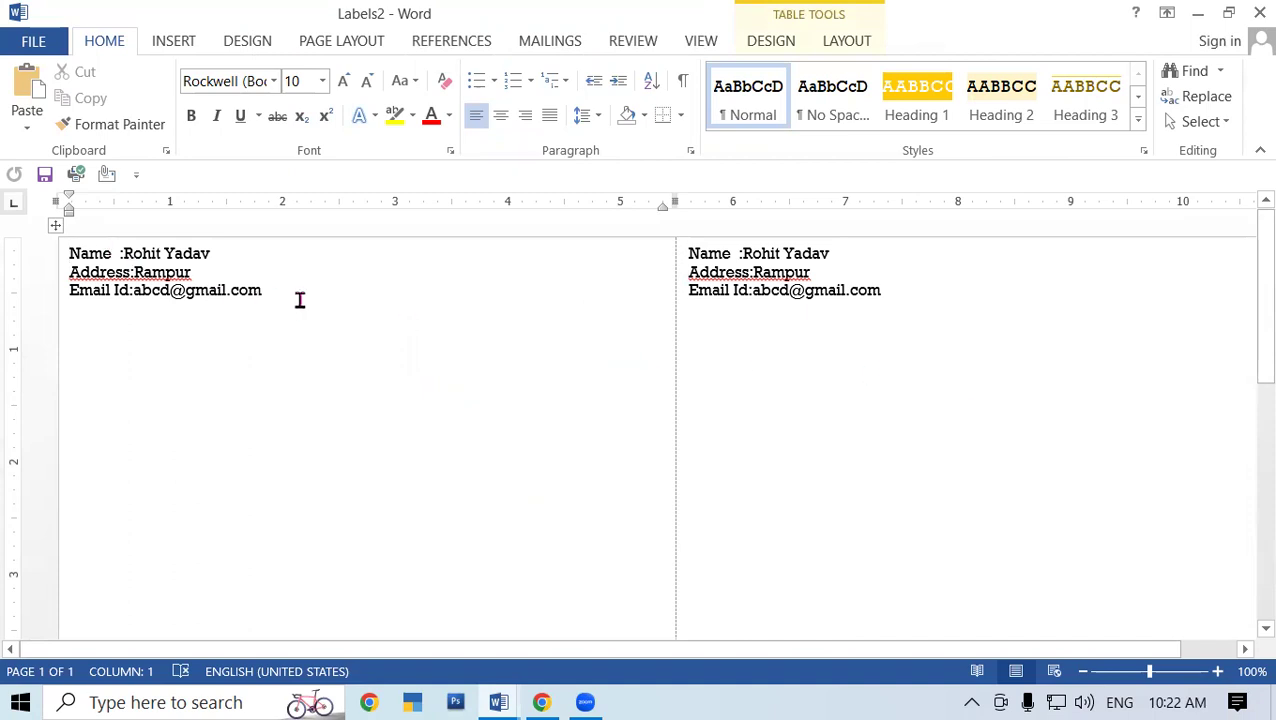
scroll(852, 373, down, 4)
scroll(700, 400, down, 3)
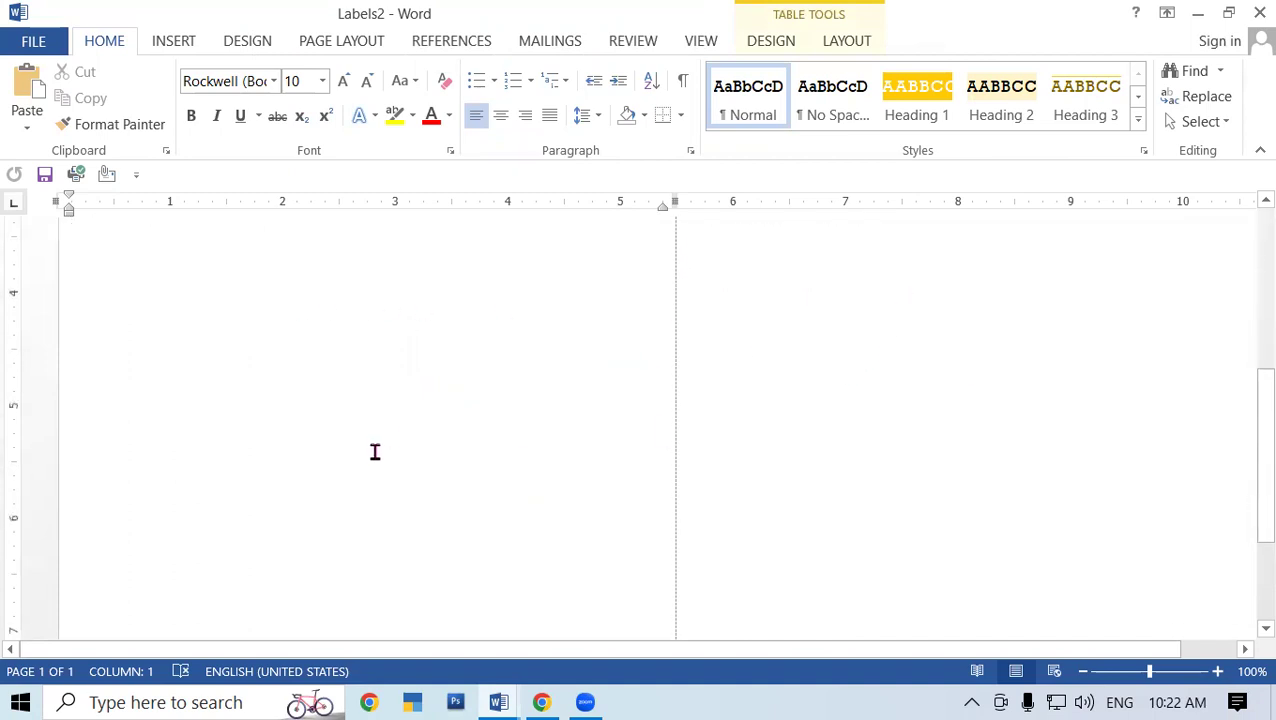
scroll(370, 460, down, 3)
scroll(367, 469, up, 5)
scroll(367, 469, up, 5)
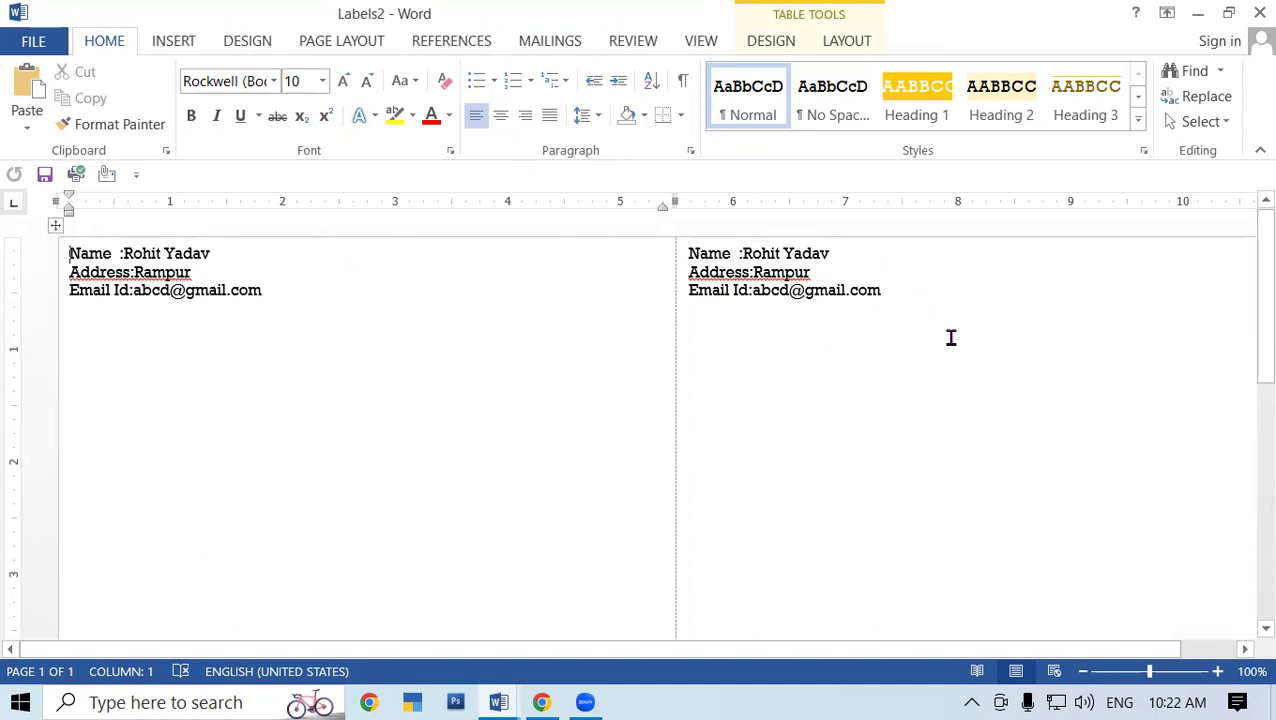
Preview the Labels2 printout as a single landscape page, then return to the document
click(31, 40)
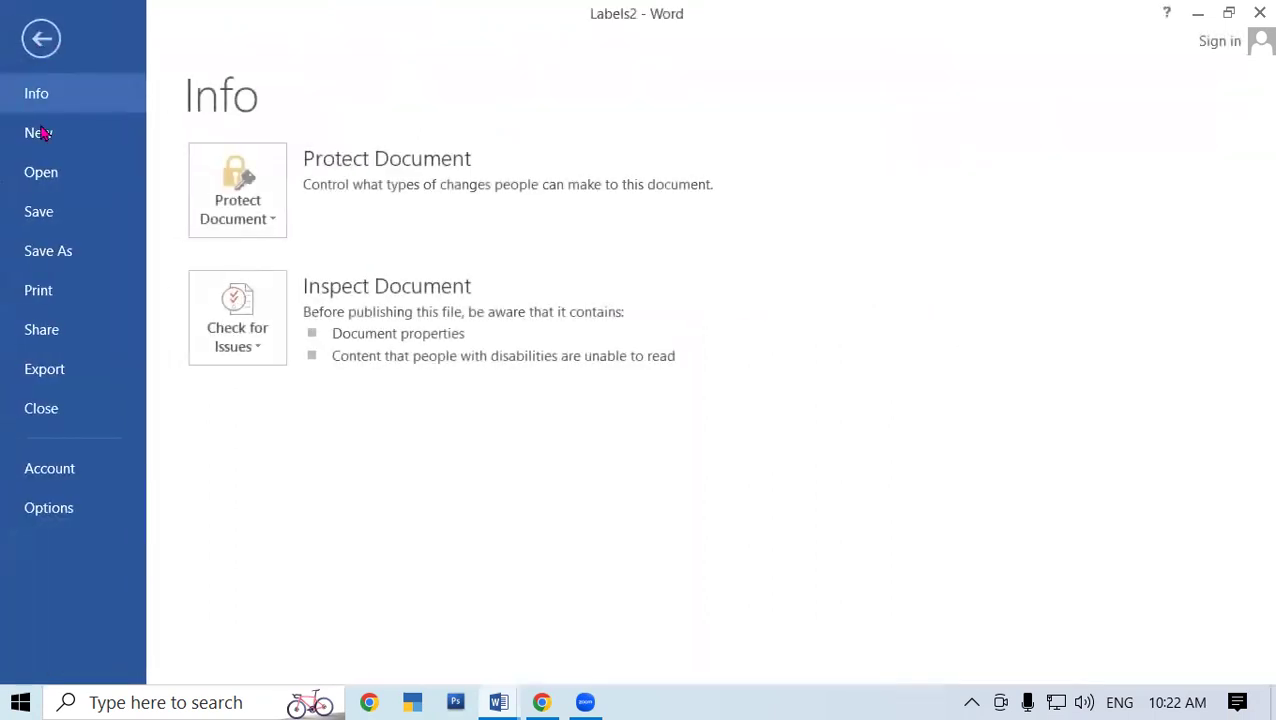
click(40, 291)
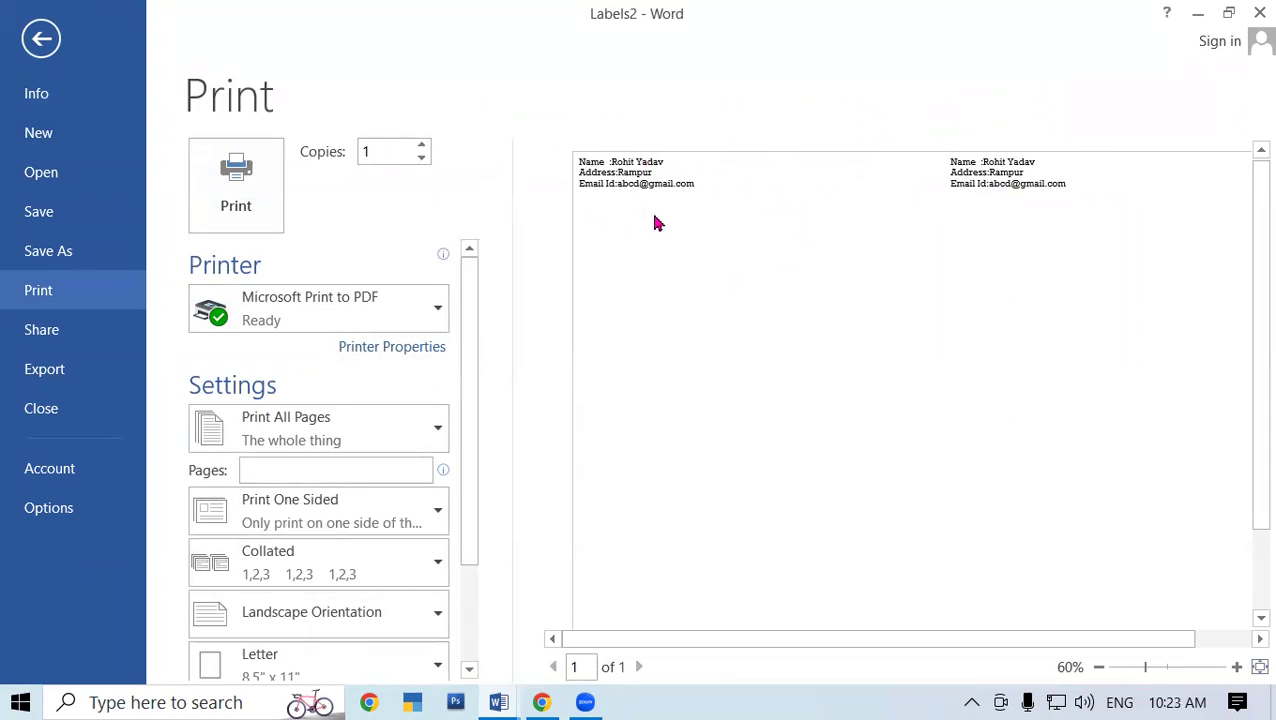
click(41, 39)
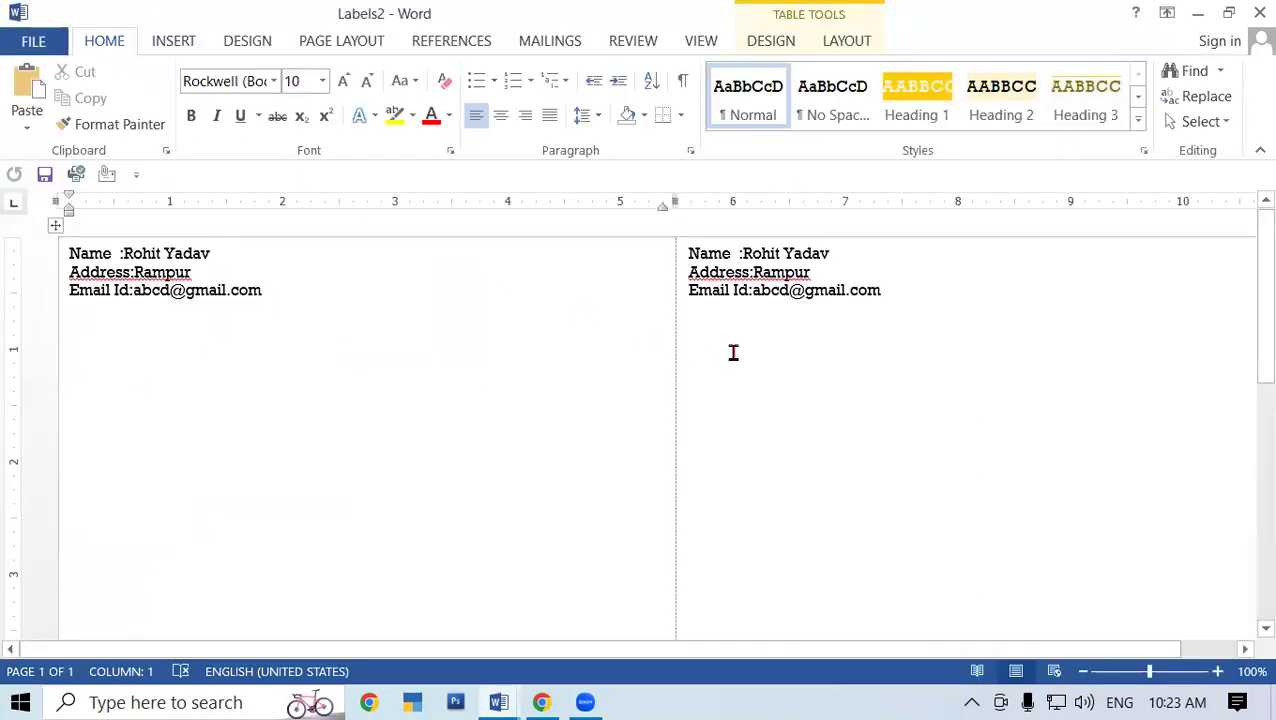
Switch the label product to 30 Per Page and generate the Labels3 label sheet
click(538, 50)
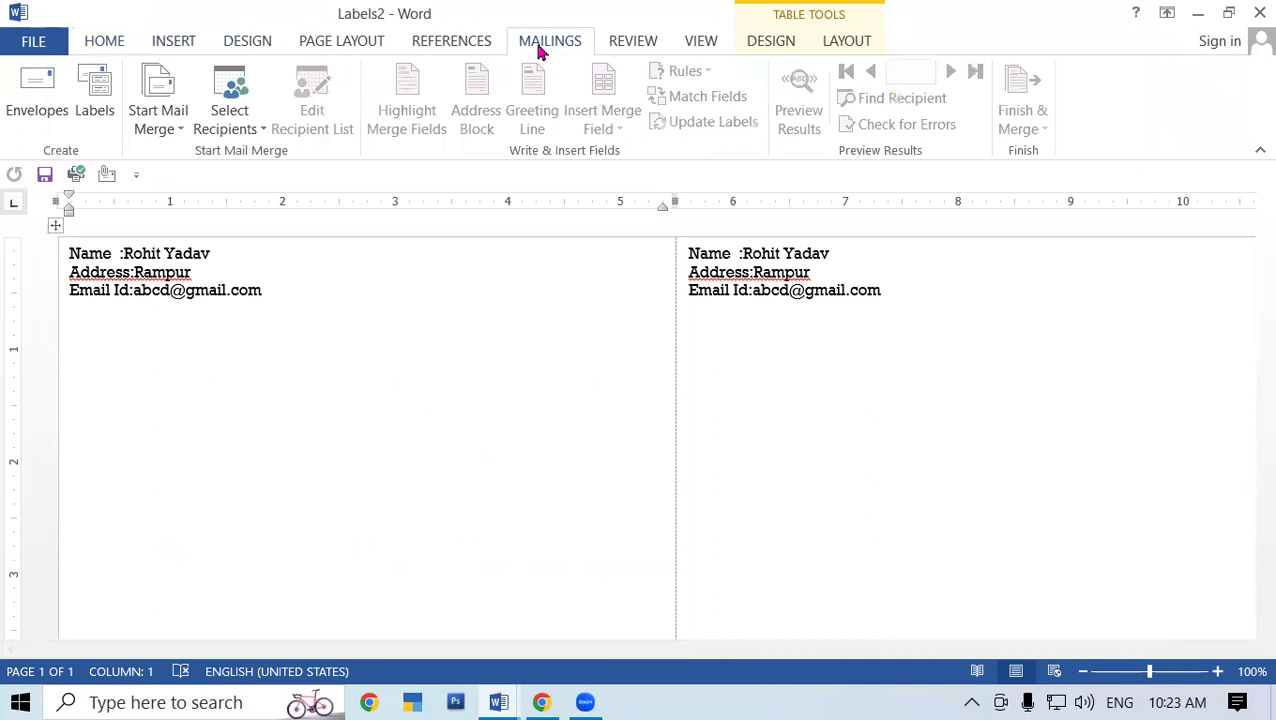
click(104, 92)
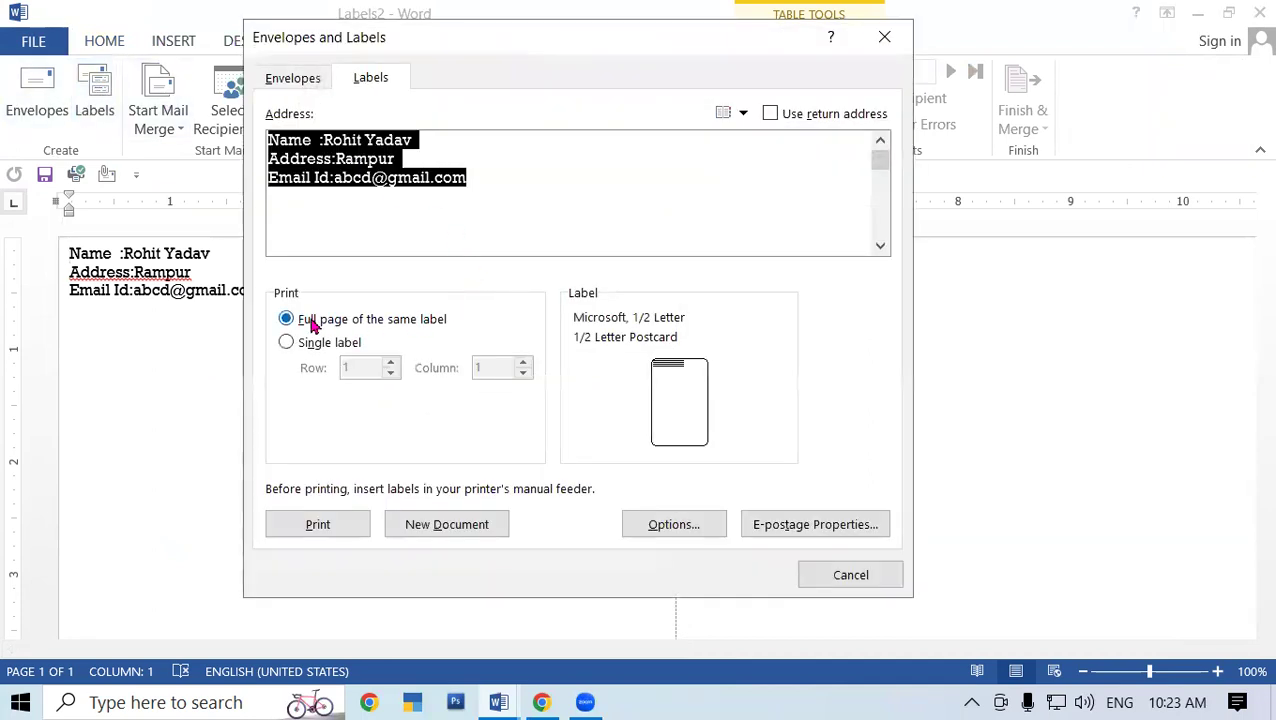
click(684, 526)
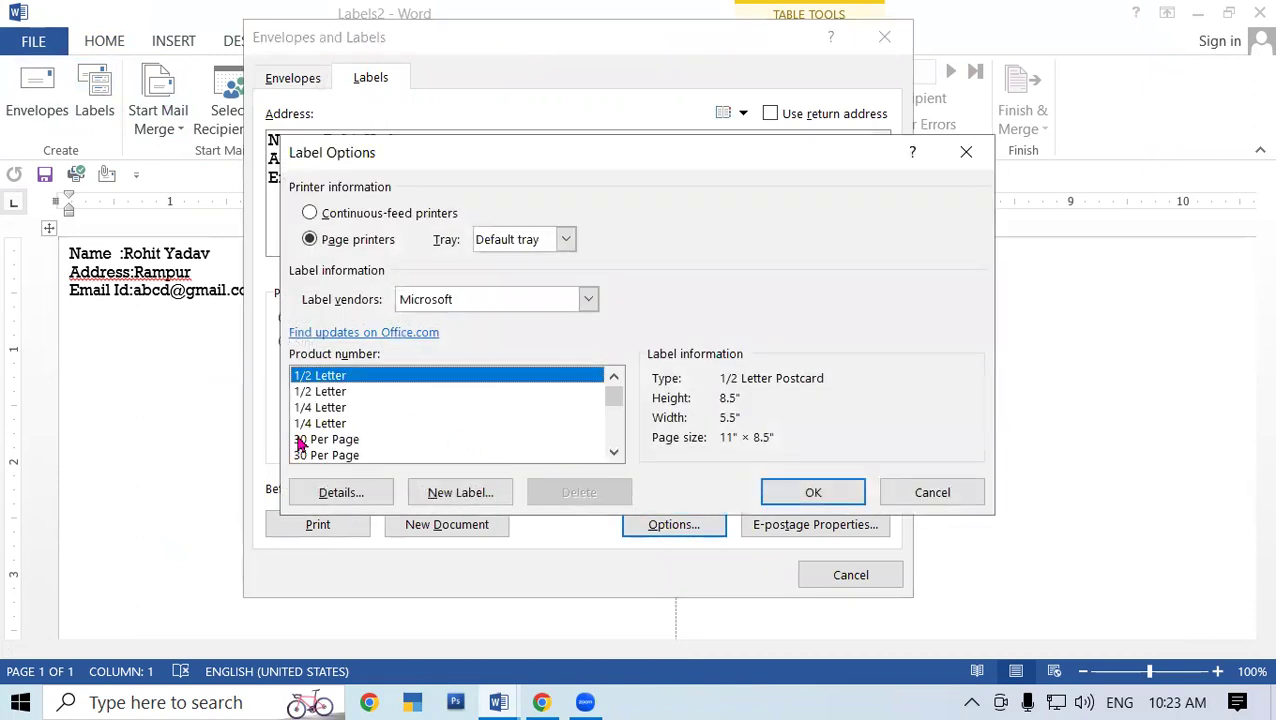
click(301, 441)
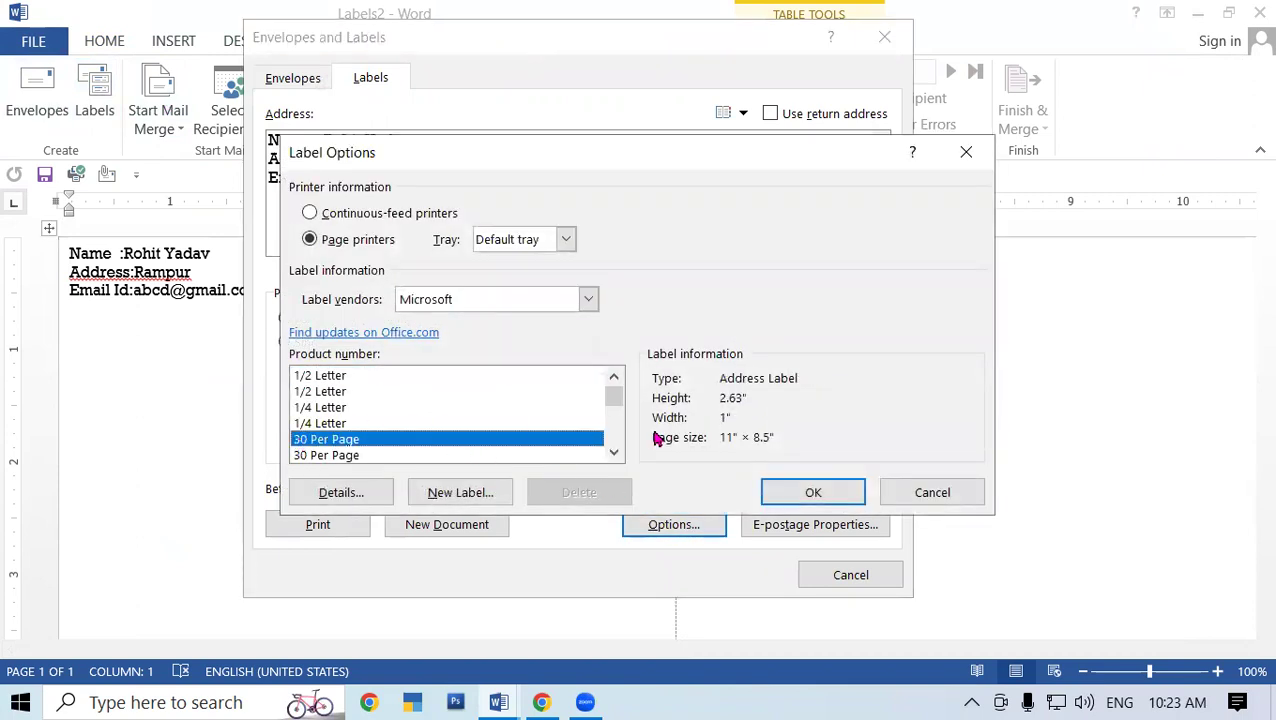
scroll(366, 429, down, 2)
scroll(336, 409, up, 2)
click(810, 492)
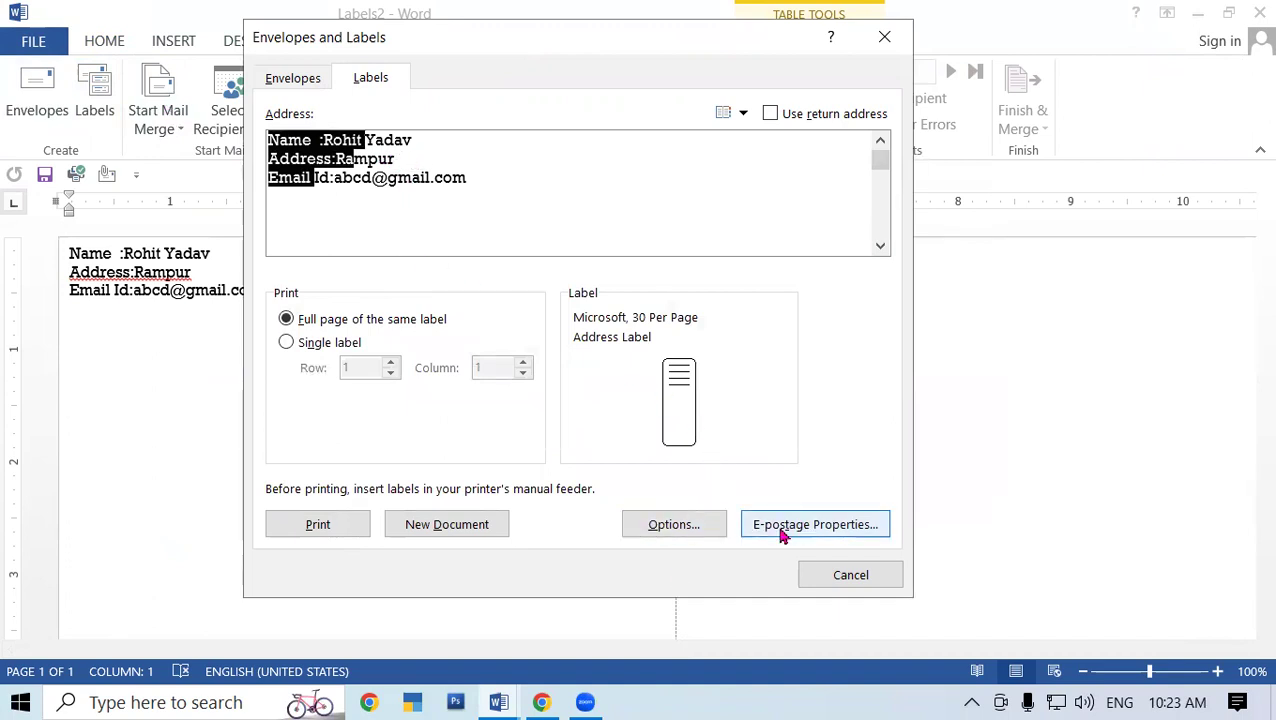
click(482, 524)
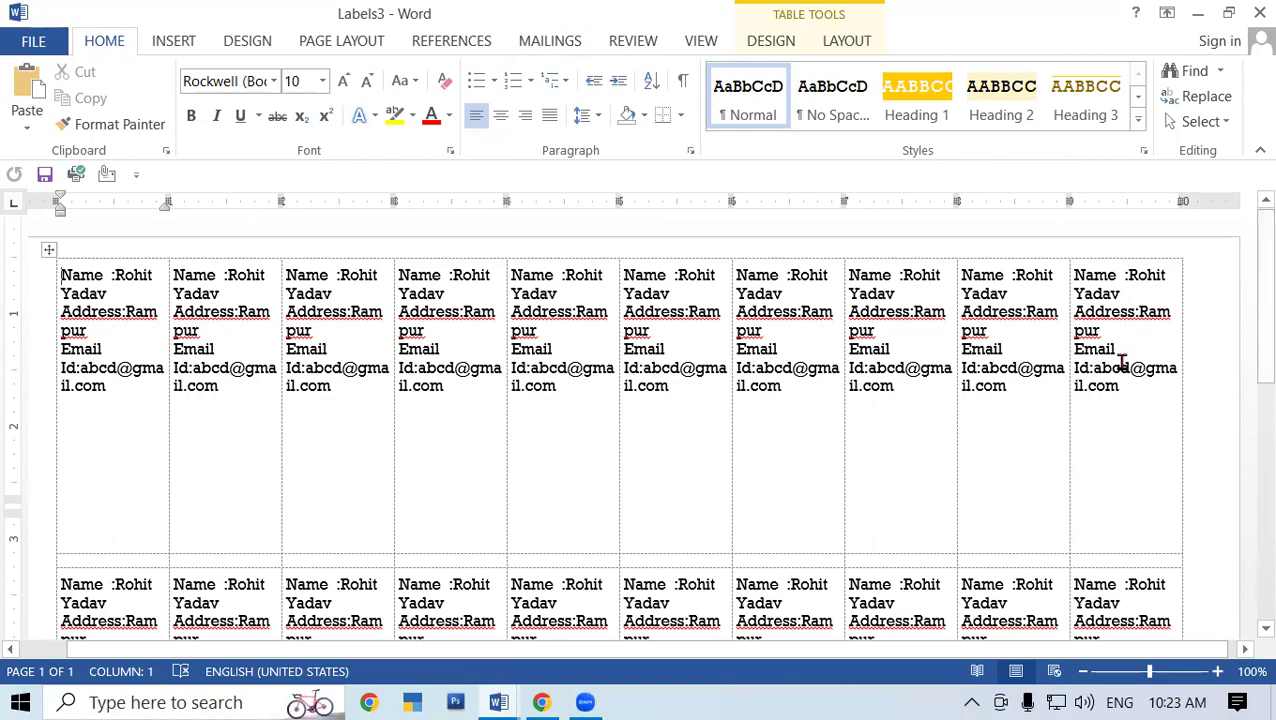
Scroll through the Labels3 sheet to inspect the 30-per-page labels
scroll(1119, 364, down, 5)
scroll(1094, 373, down, 1)
scroll(1108, 455, down, 2)
scroll(777, 492, up, 3)
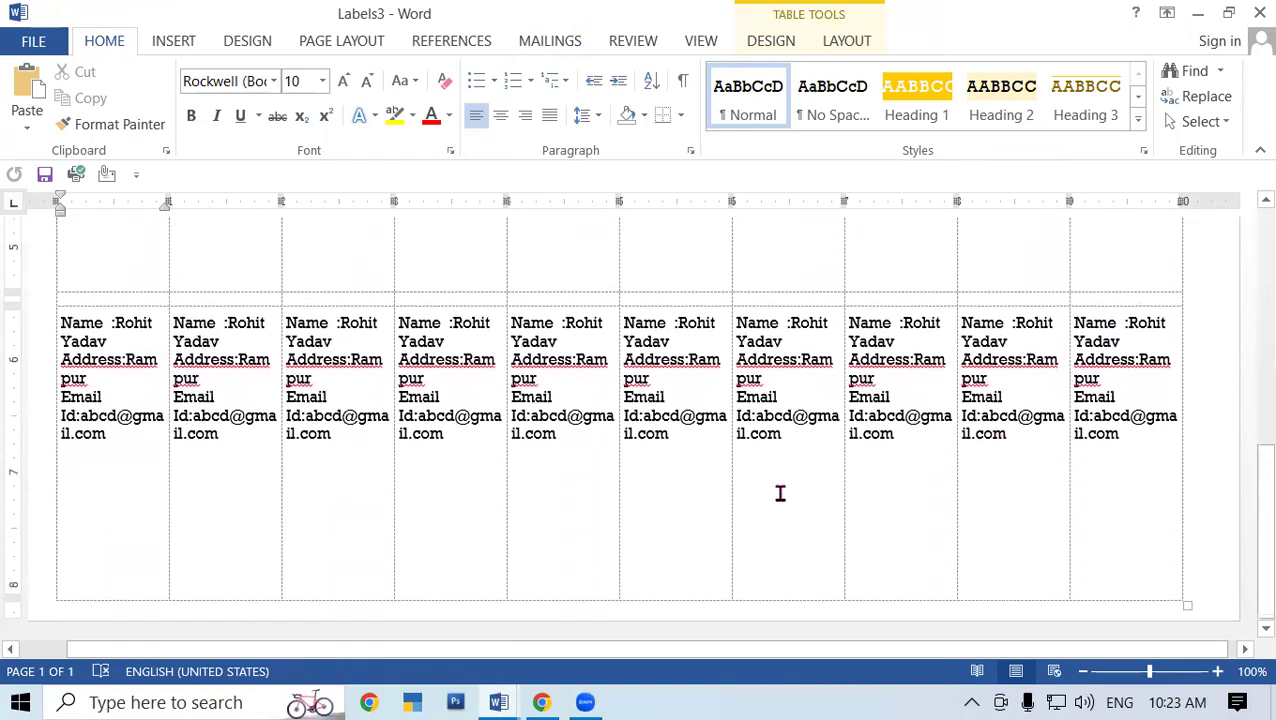
scroll(777, 492, up, 2)
scroll(777, 492, up, 1)
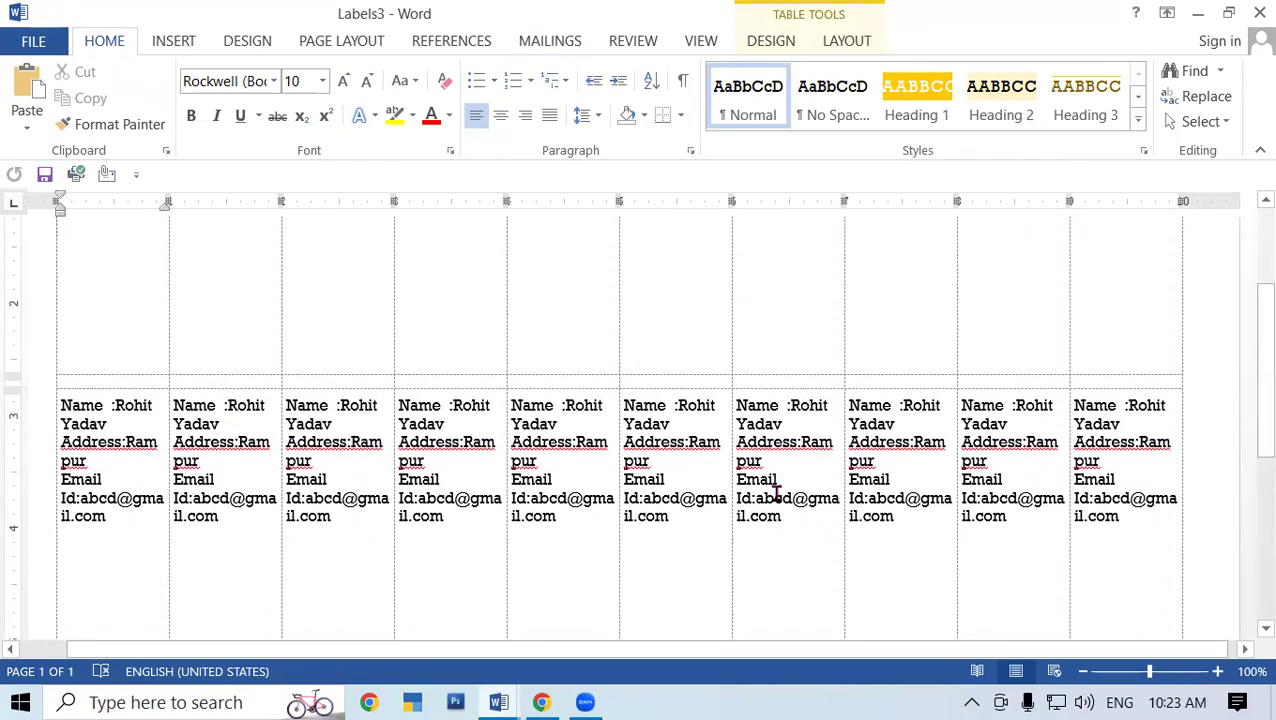
scroll(777, 492, up, 3)
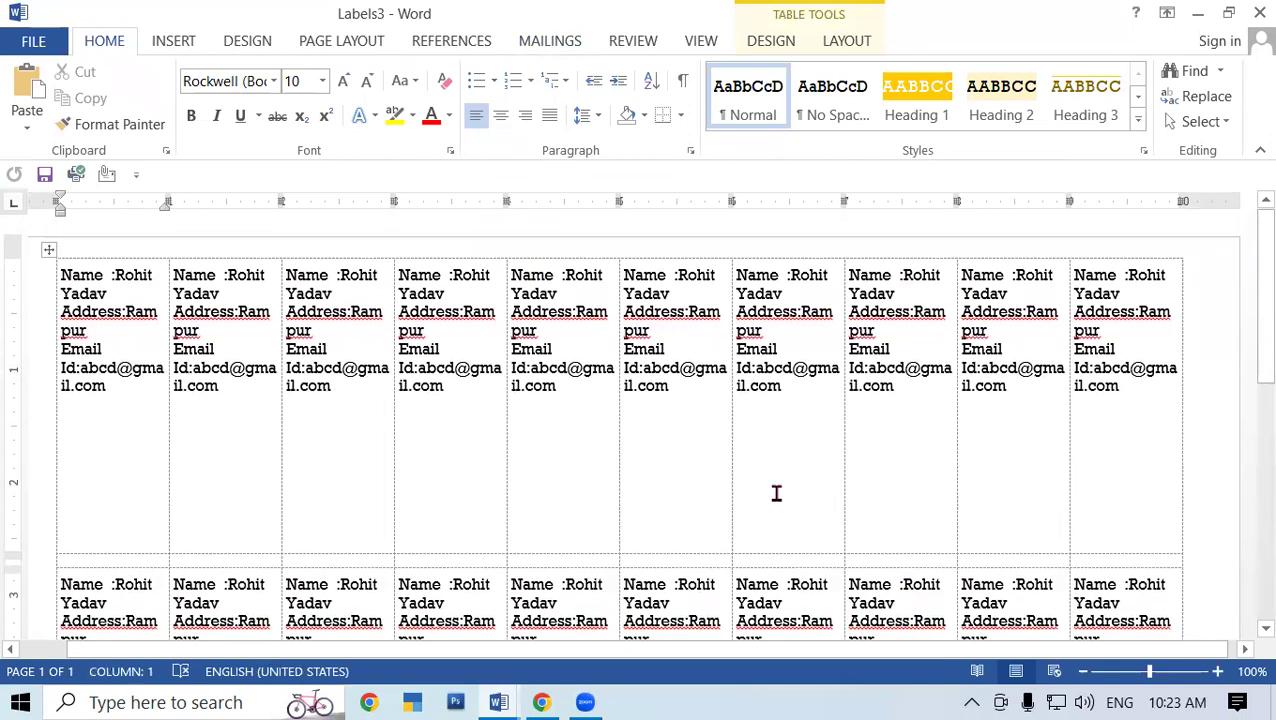
Drag the border between the first two label columns right to widen the first column
click(166, 272)
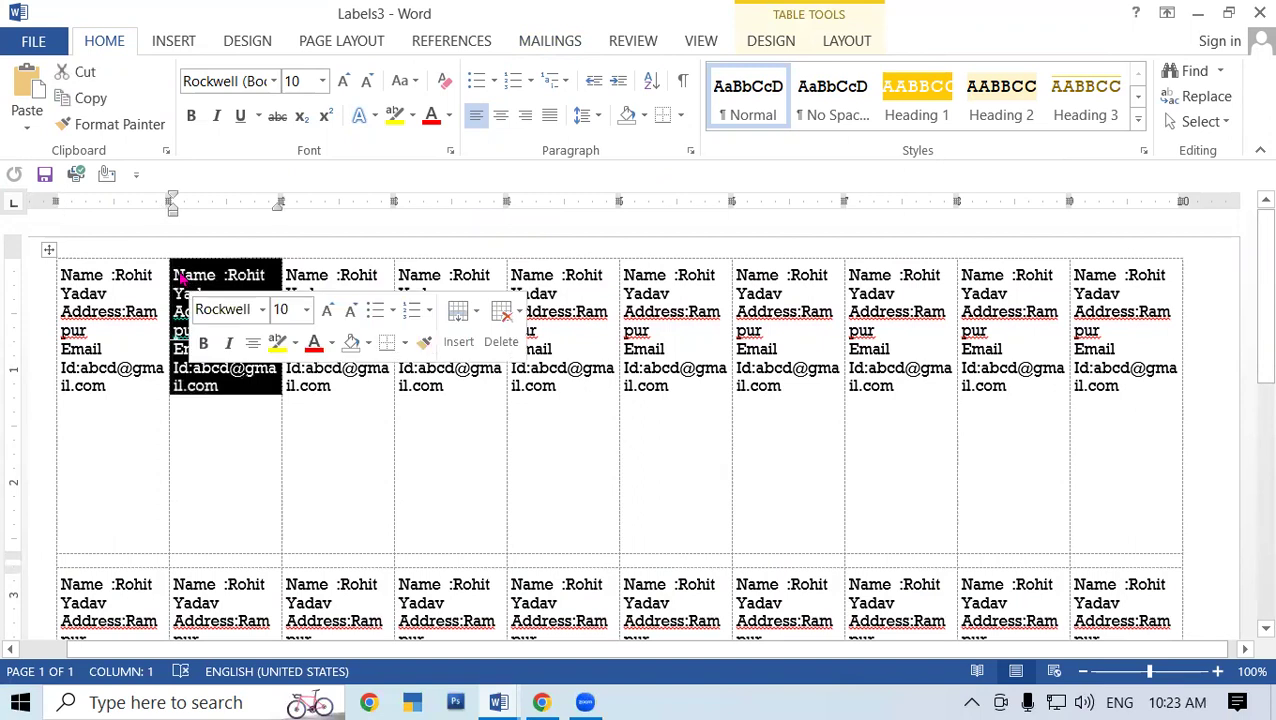
drag(166, 272, 222, 272)
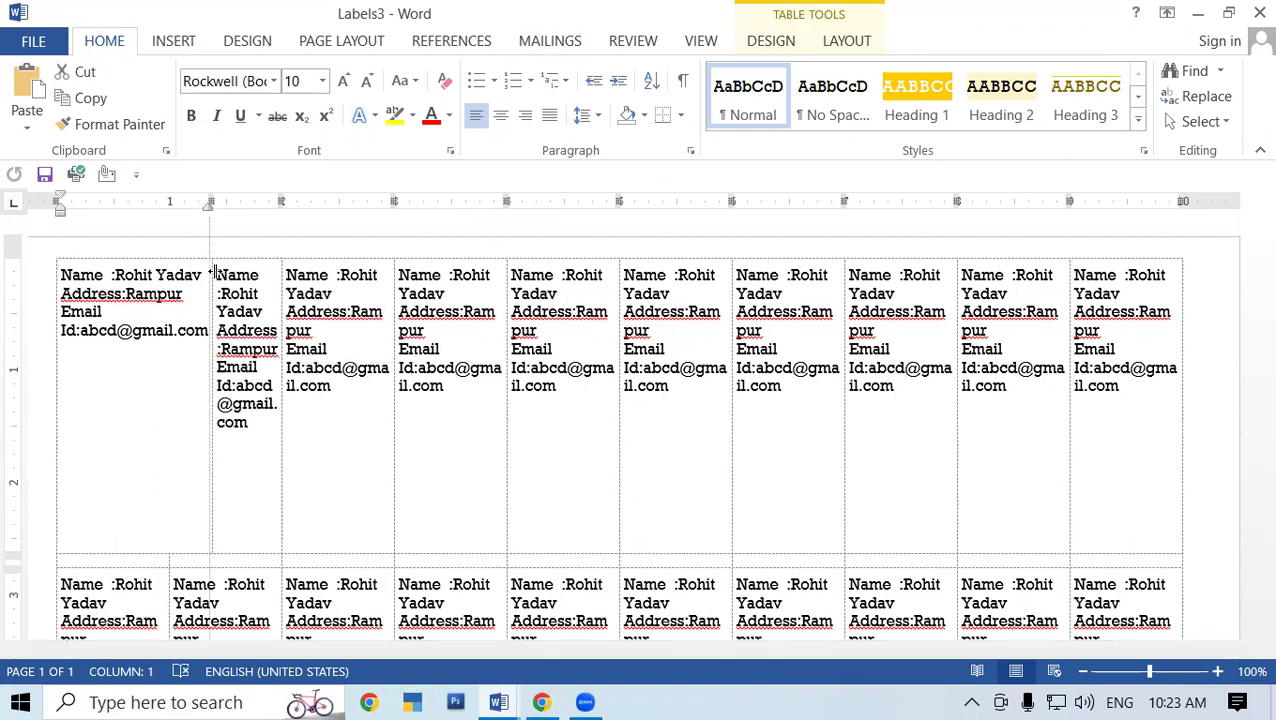
drag(222, 272, 226, 288)
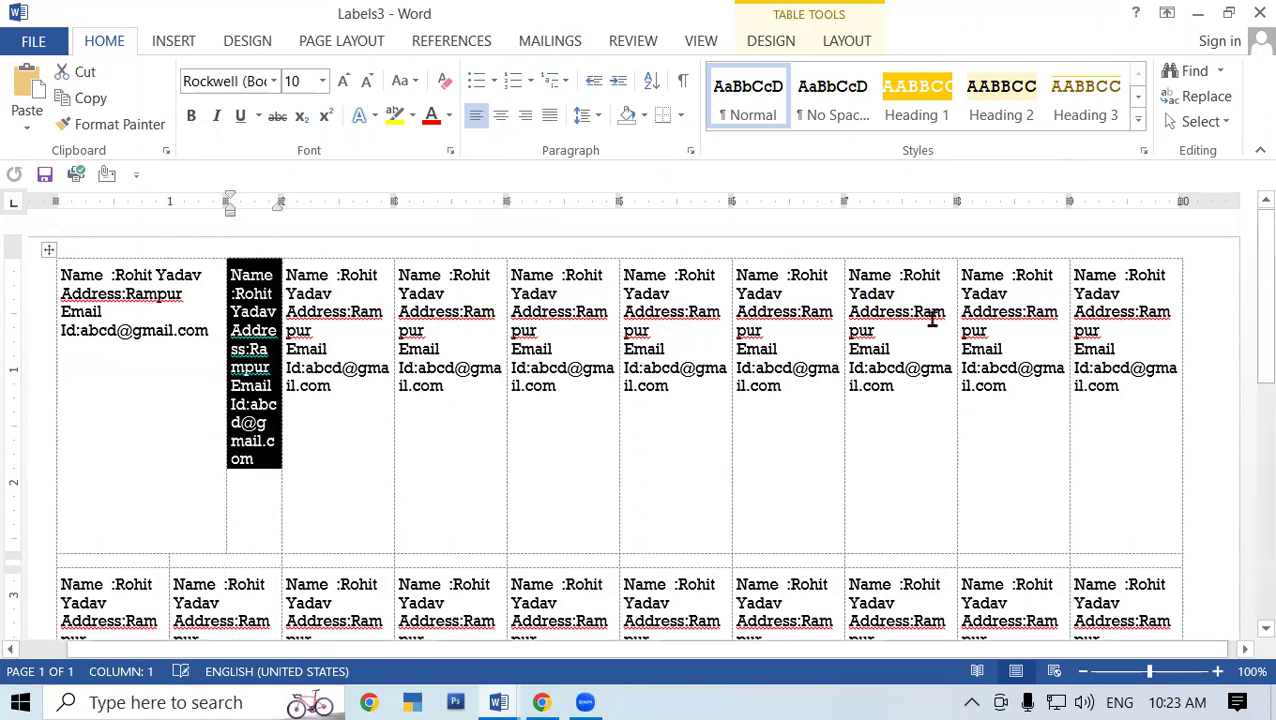
scroll(706, 455, down, 5)
scroll(524, 403, up, 5)
scroll(524, 403, down, 4)
scroll(524, 403, up, 2)
scroll(524, 403, up, 2)
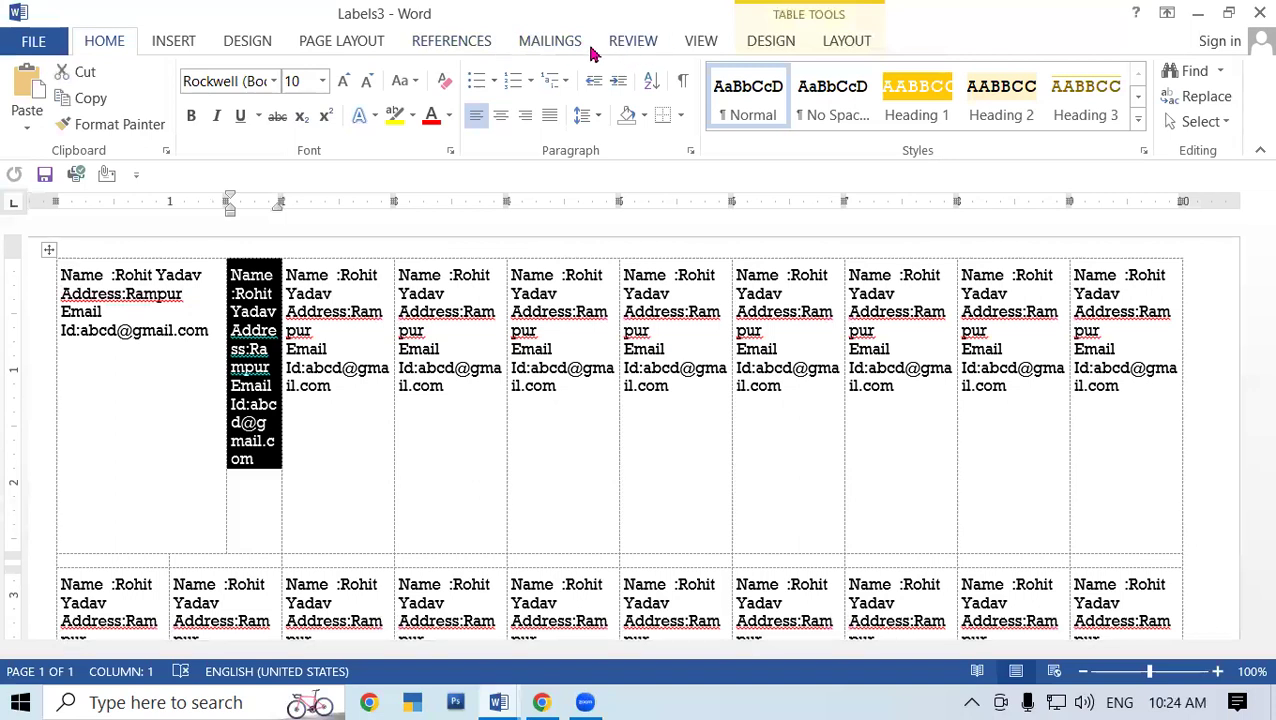
Apply the last shaded Table Styles gallery style with dashed cell borders to the label table
click(774, 42)
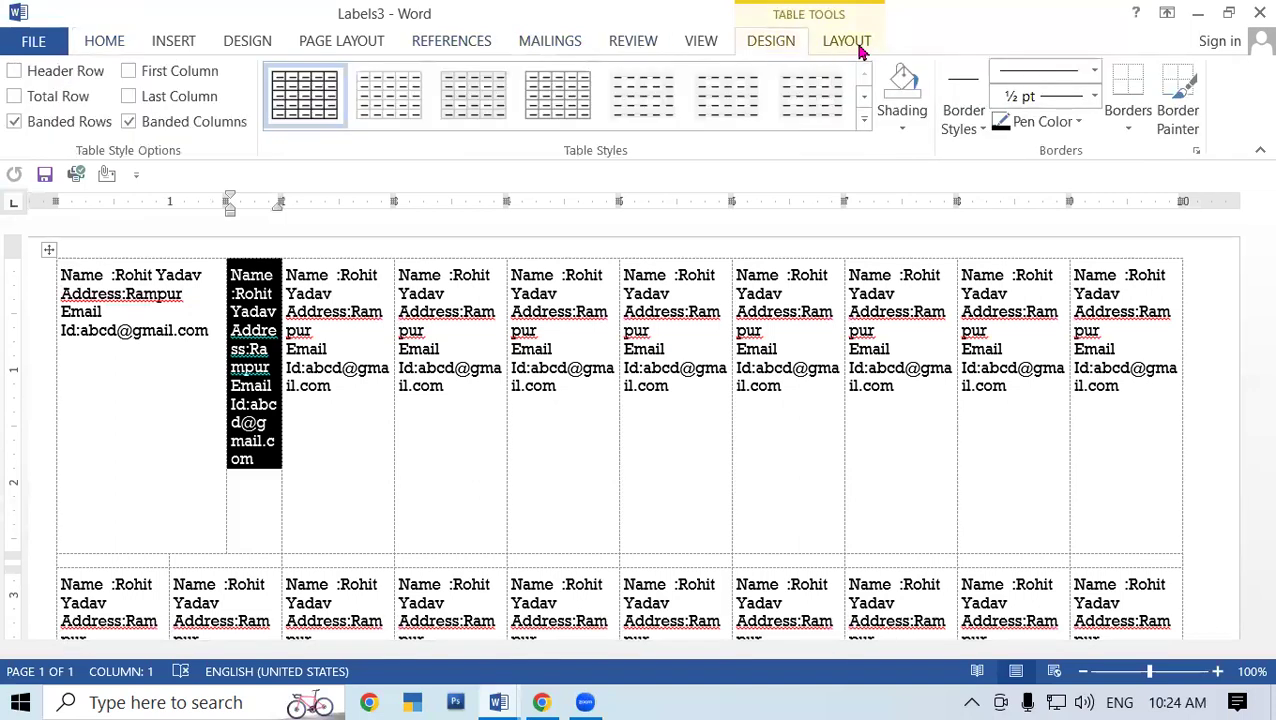
click(865, 100)
click(866, 105)
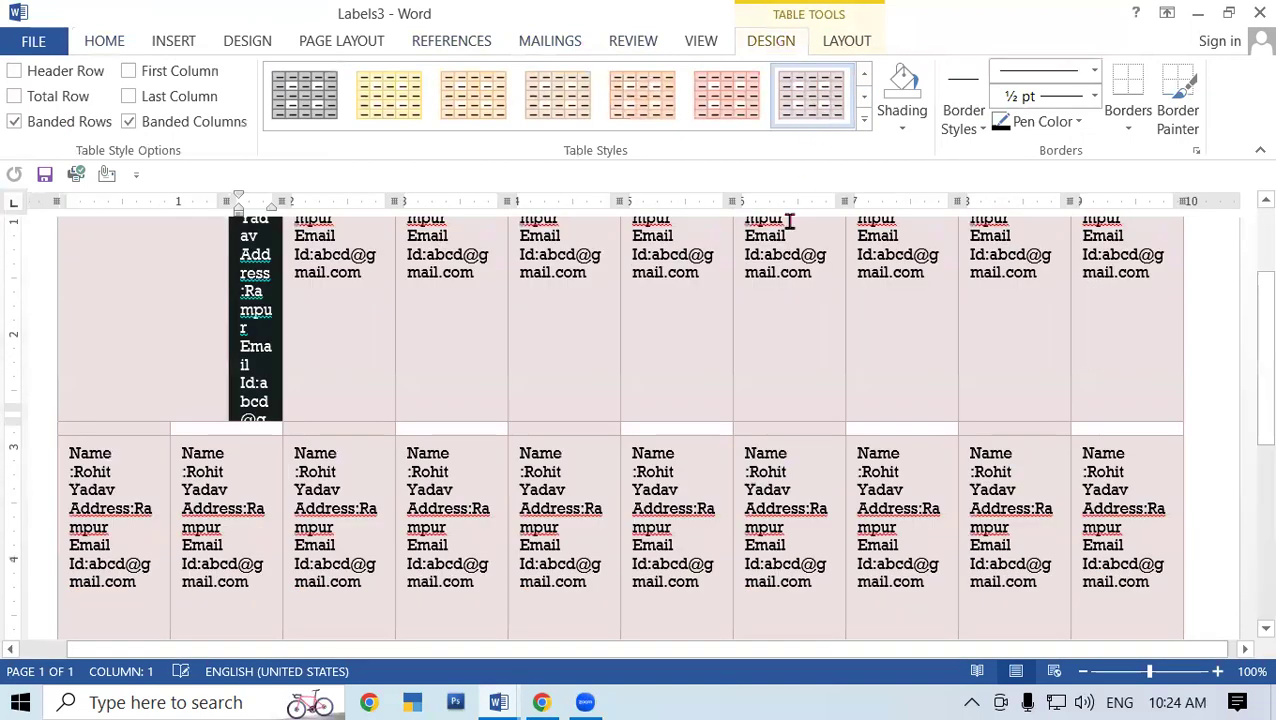
click(866, 104)
click(866, 104)
click(866, 97)
click(866, 97)
click(790, 104)
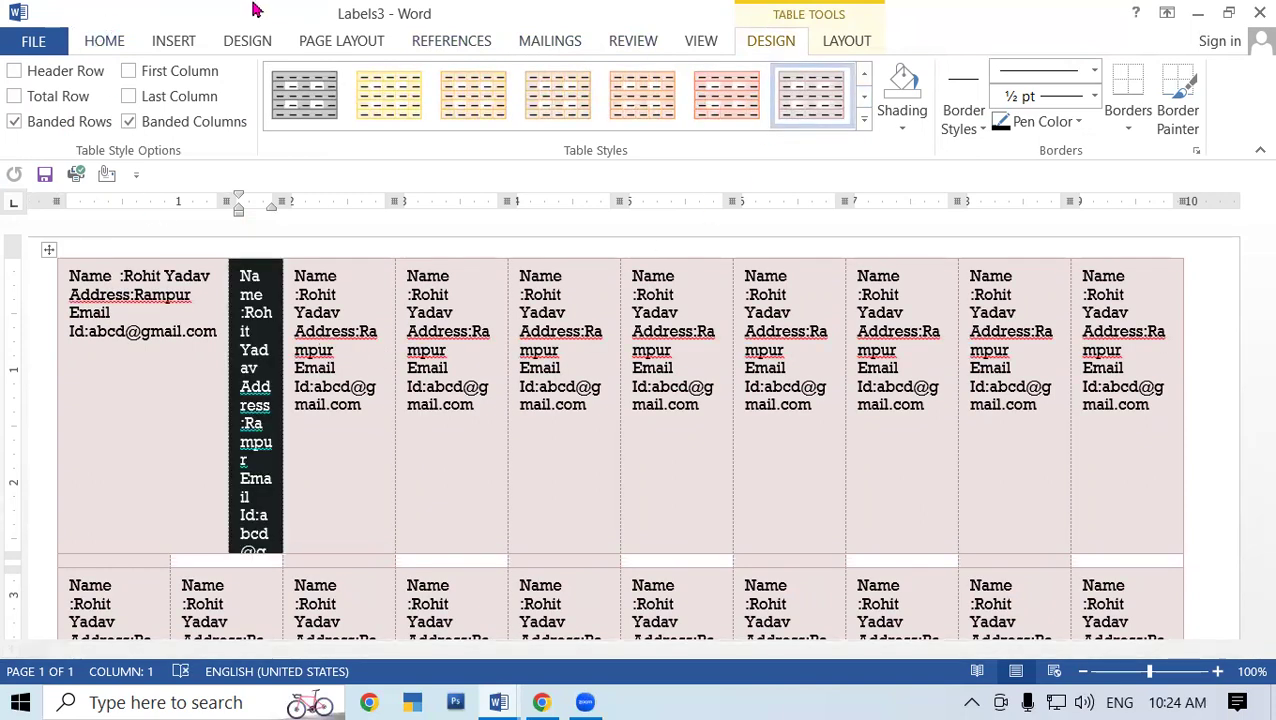
click(835, 38)
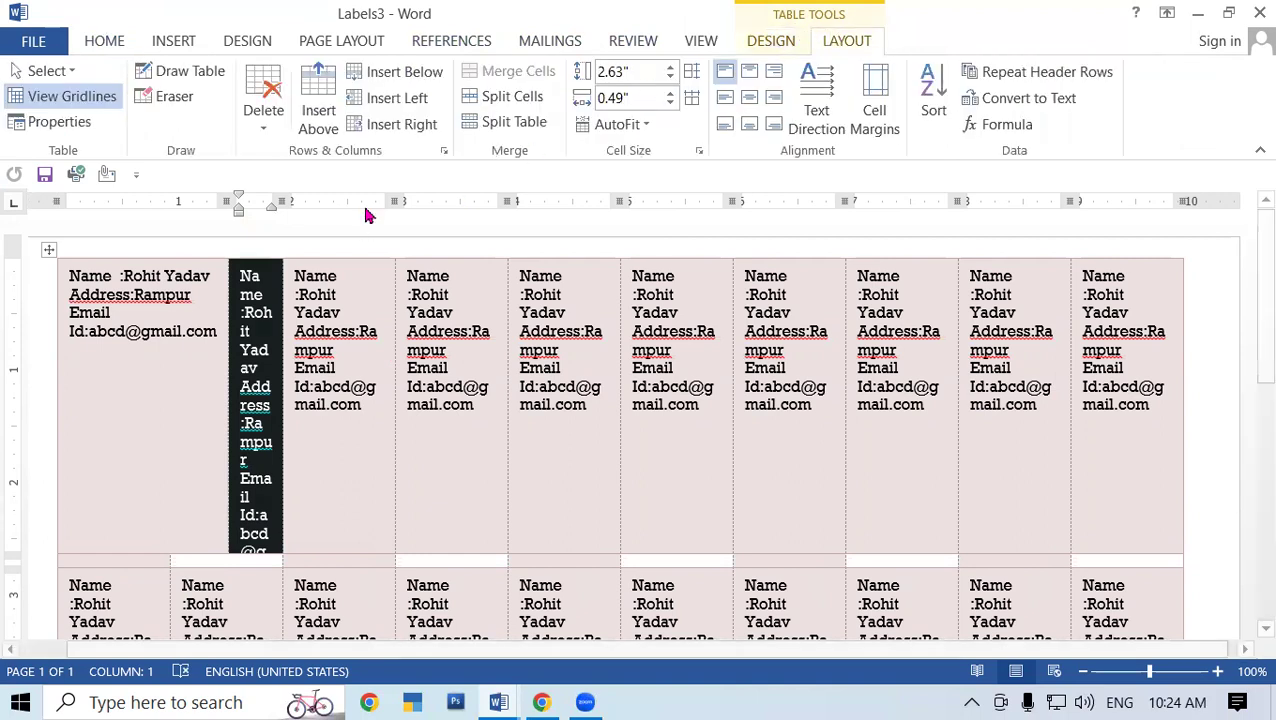
mouse_move(189, 344)
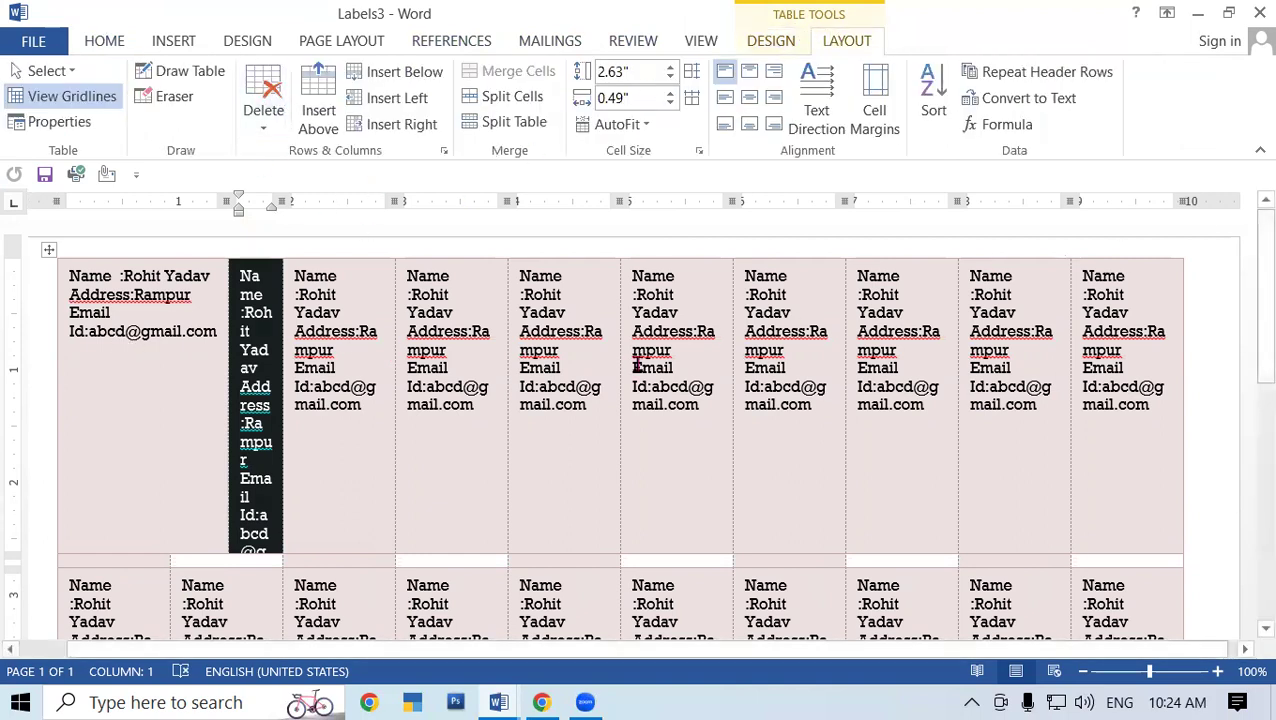
Switch the label product to 1/2 Letter and generate the Labels4 postcard document
click(557, 43)
click(95, 92)
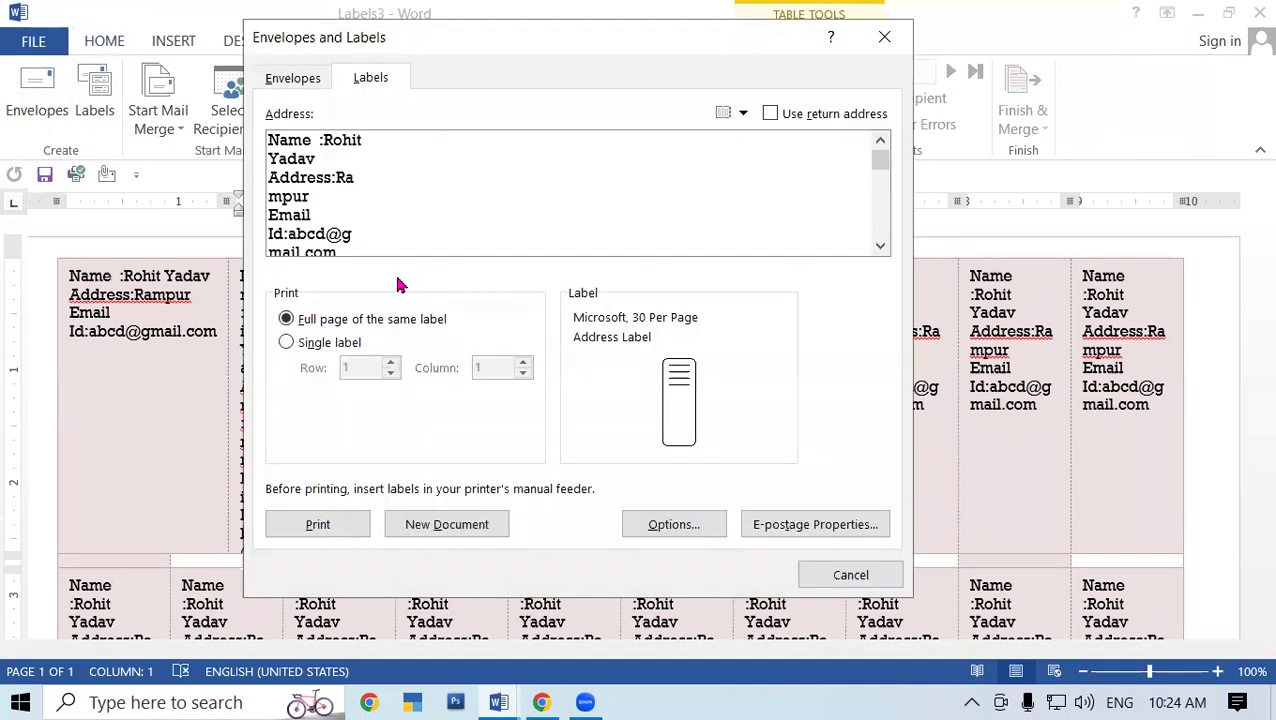
click(686, 527)
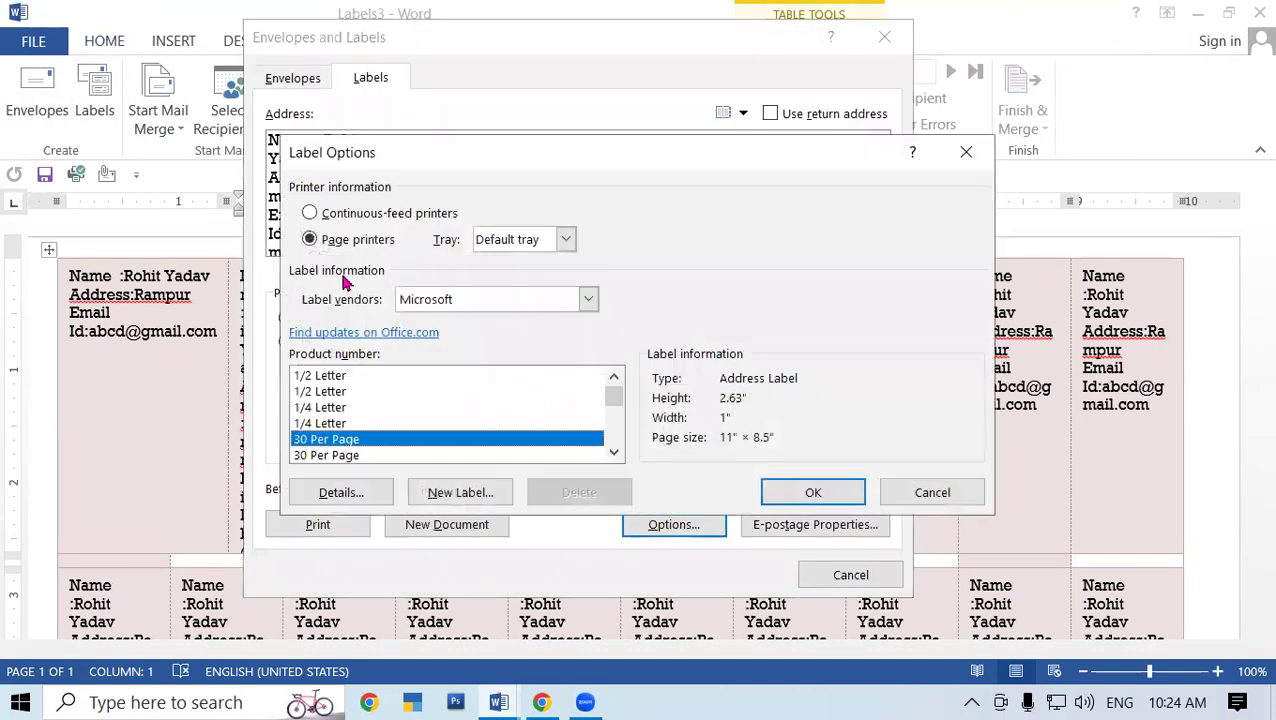
click(340, 376)
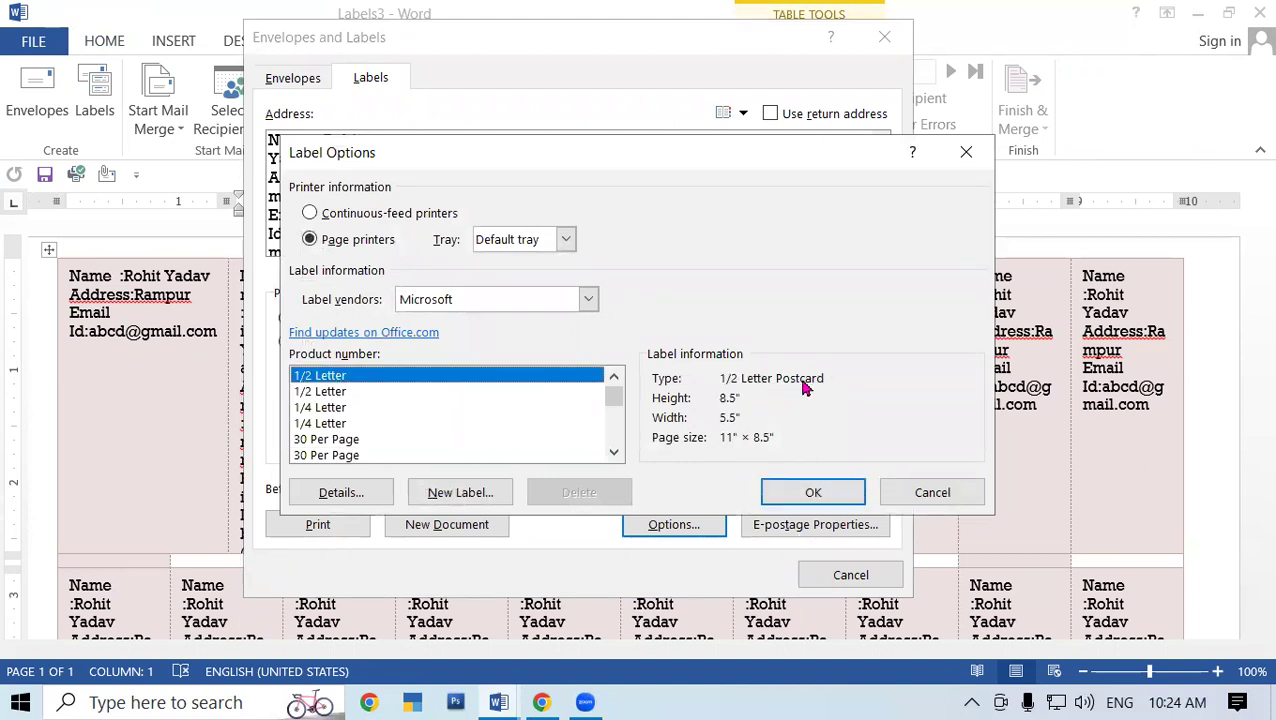
click(812, 491)
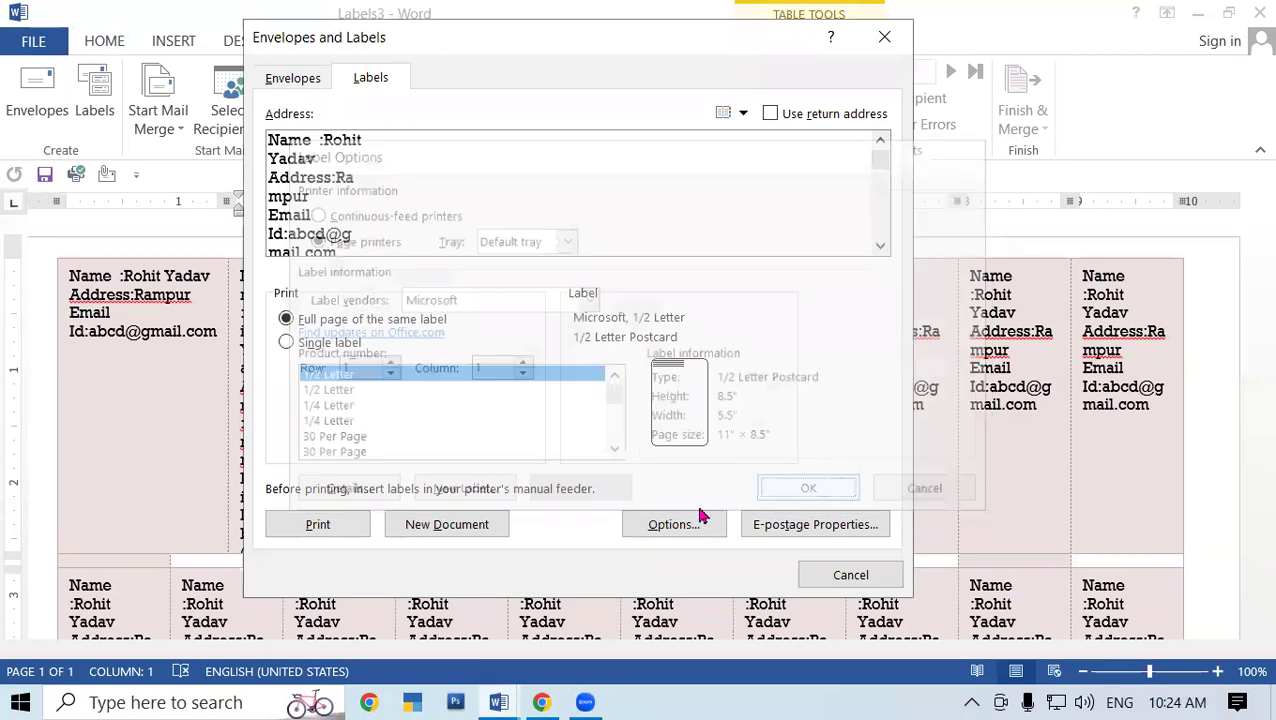
click(430, 532)
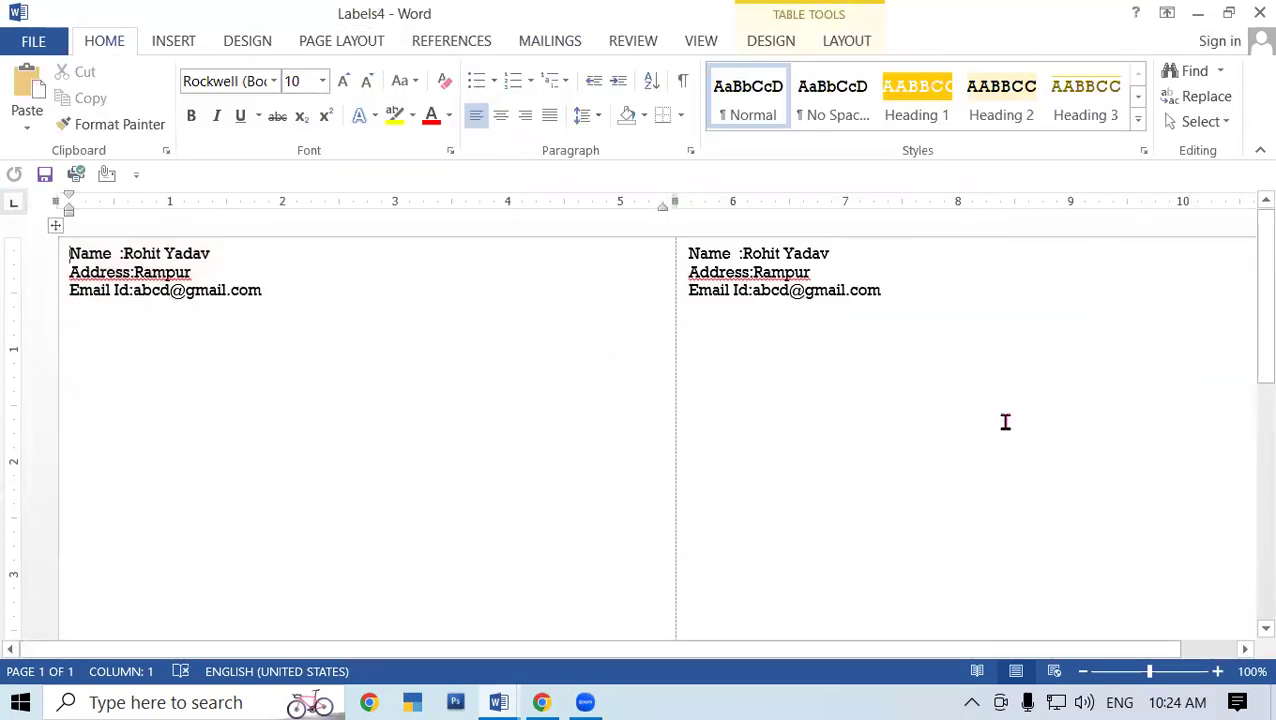
Add an envelope to the Labels4 document
click(549, 42)
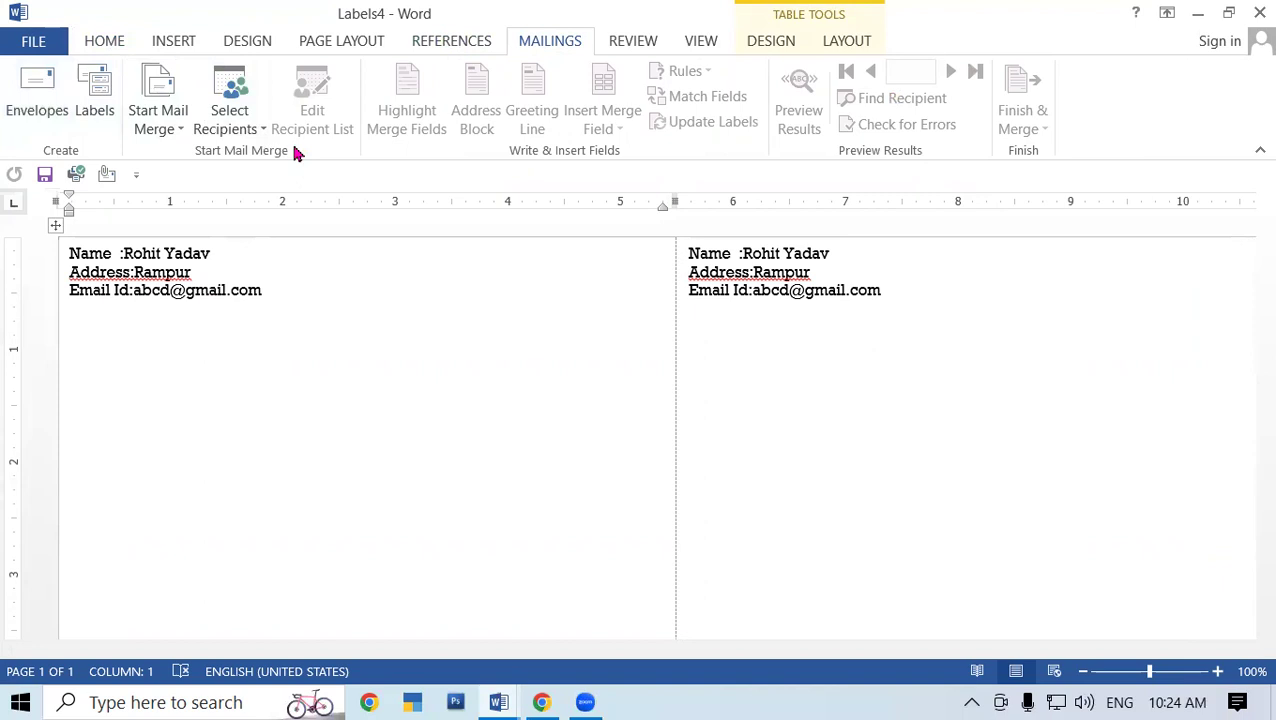
click(37, 90)
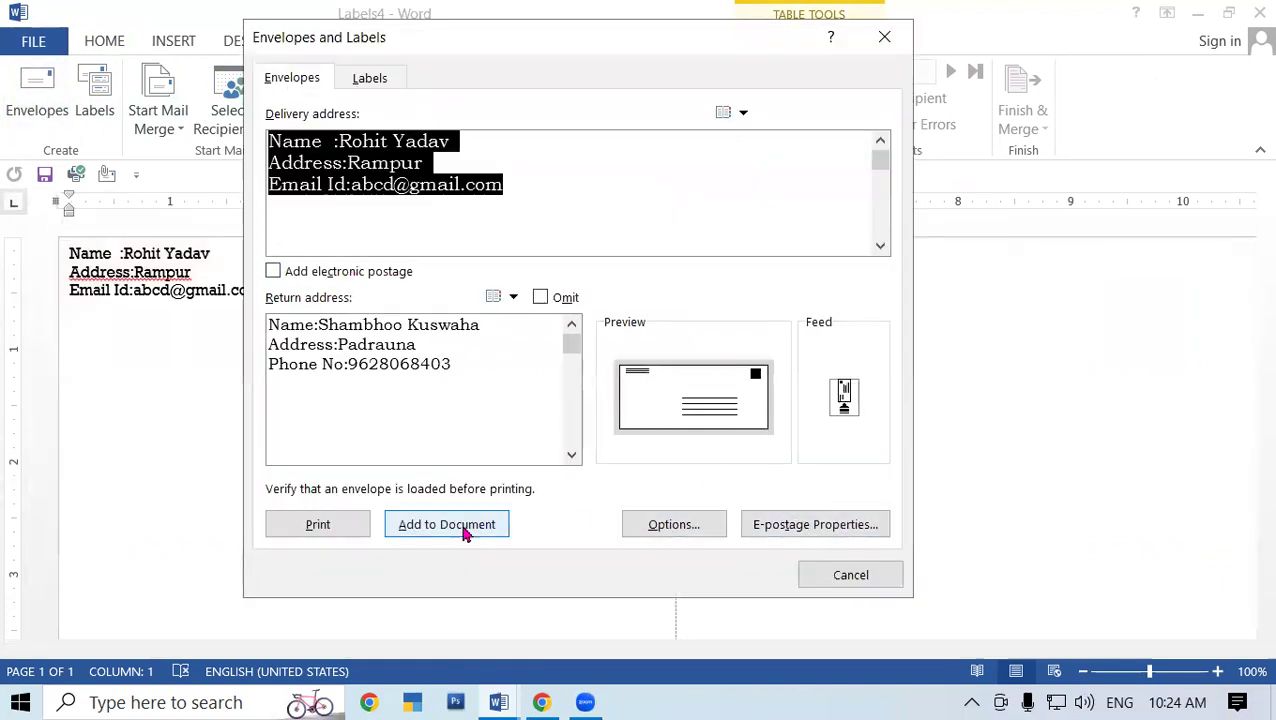
click(465, 533)
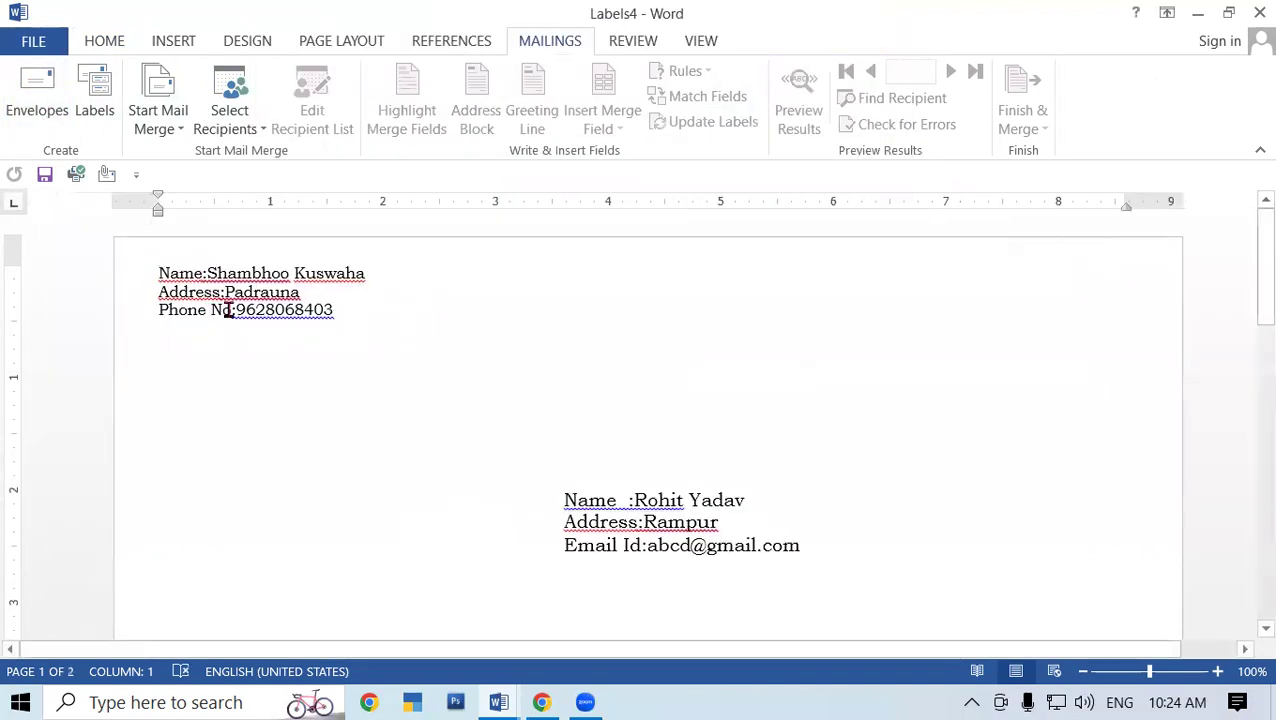
Set the envelope's delivery address font colour to red
click(57, 114)
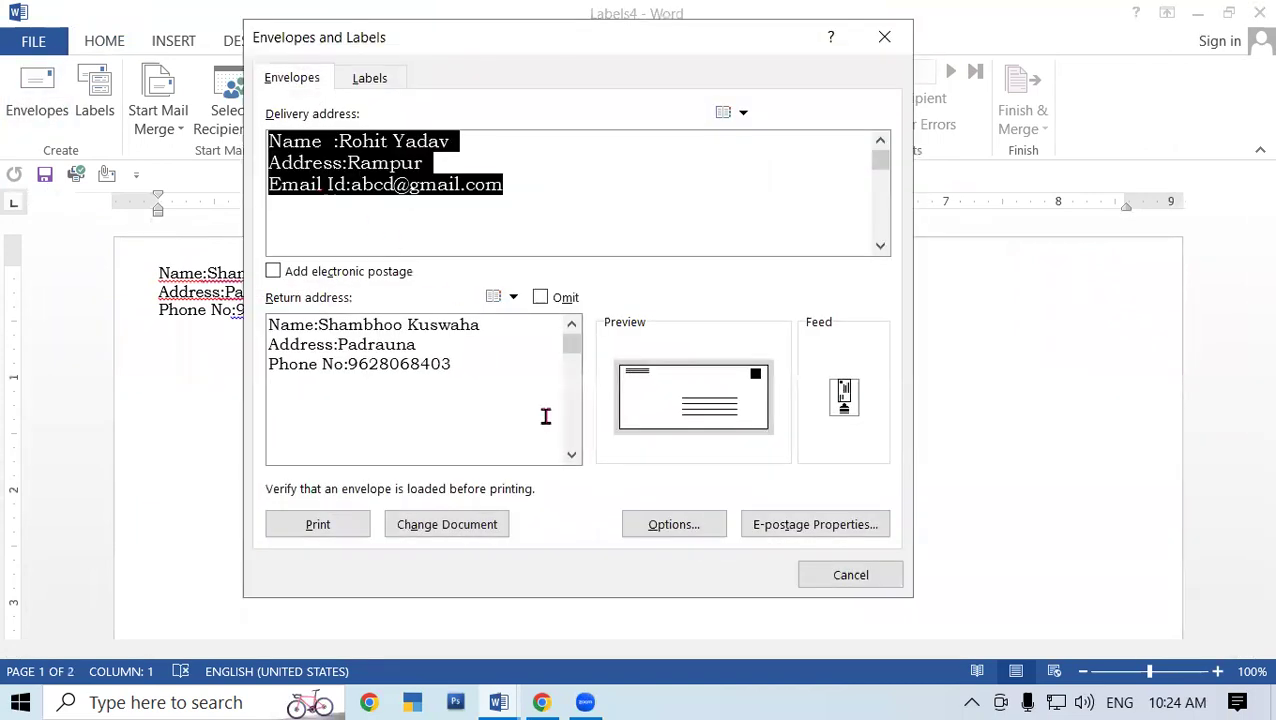
click(662, 522)
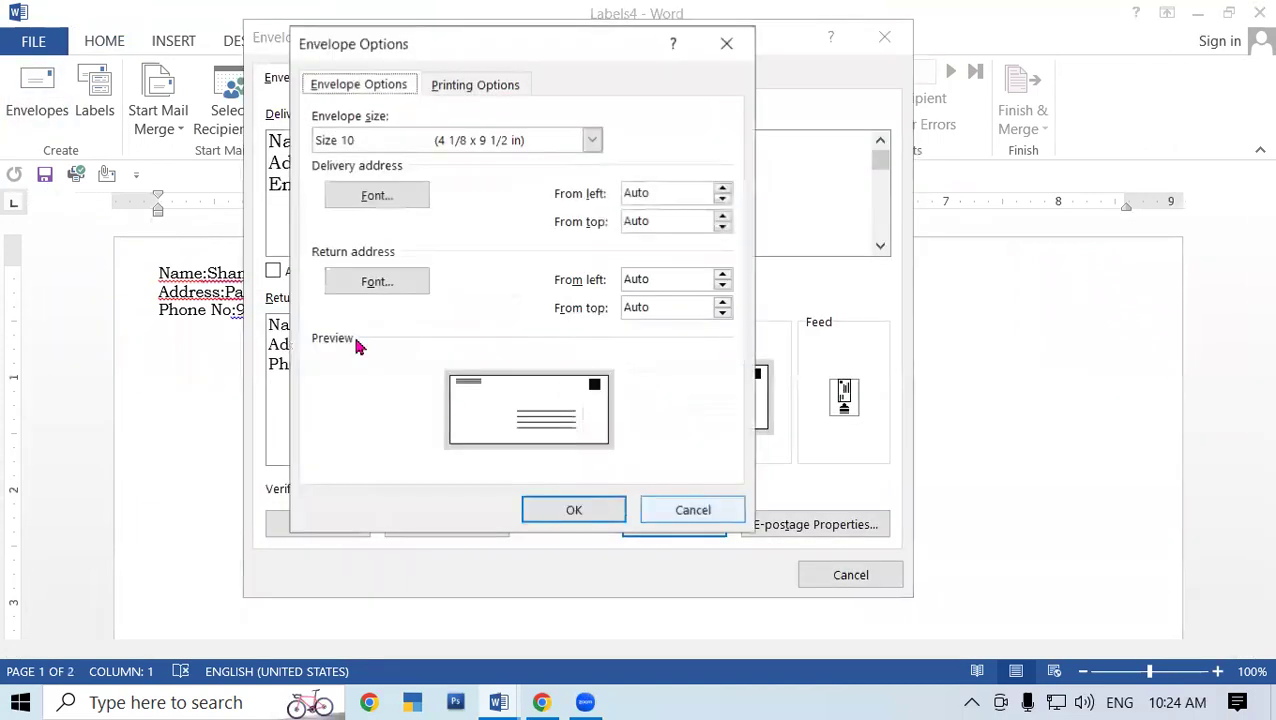
click(398, 195)
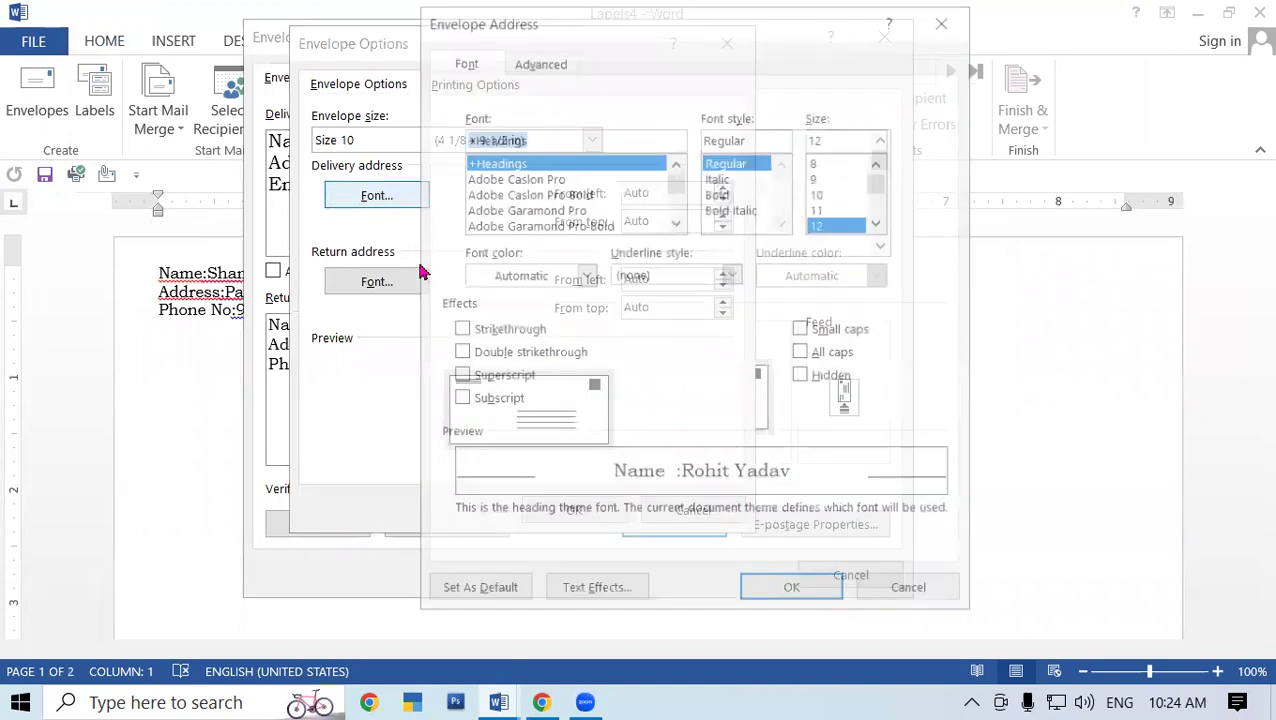
click(732, 274)
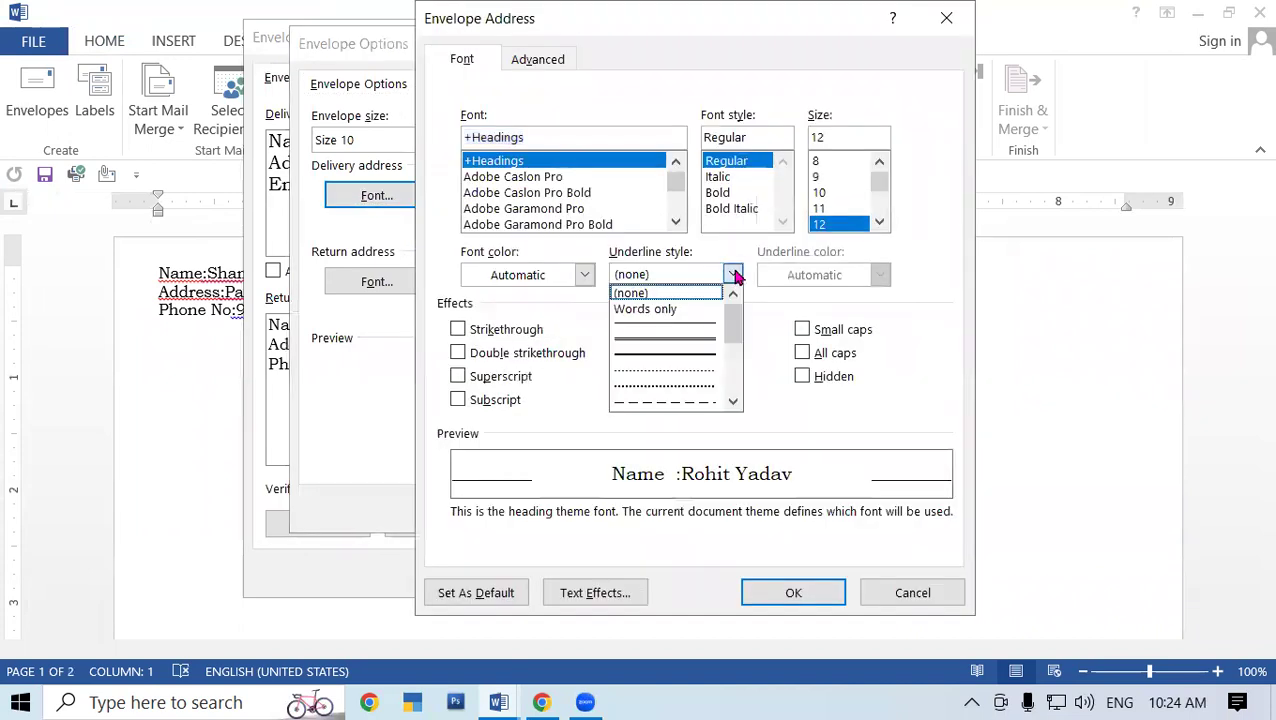
click(584, 274)
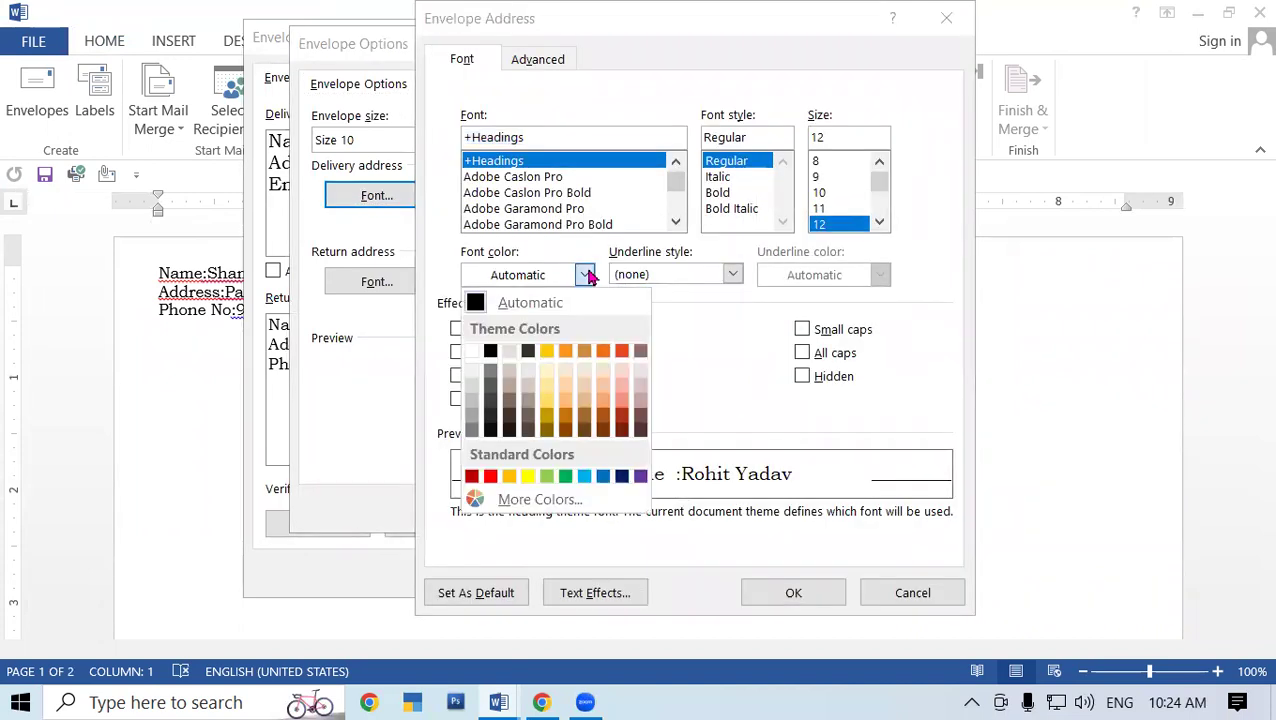
click(490, 476)
click(793, 592)
Set the return address font to light blue and apply the envelope changes to the document
click(410, 281)
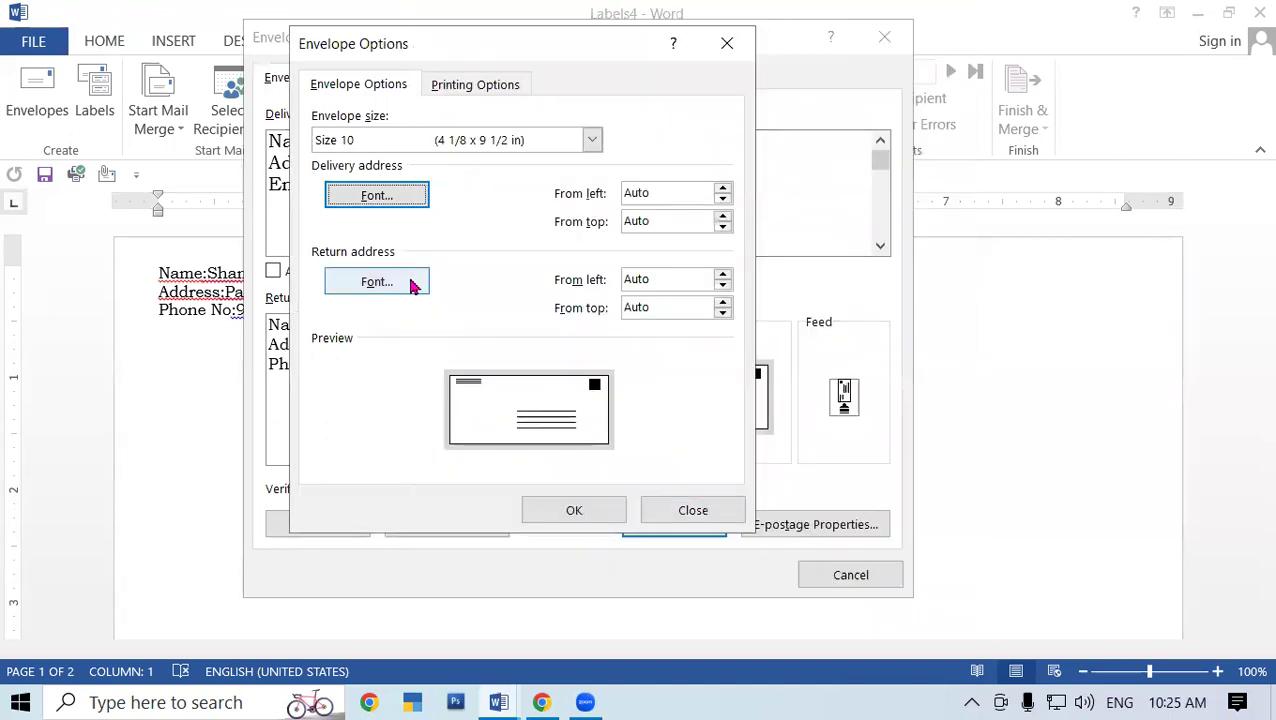
click(584, 274)
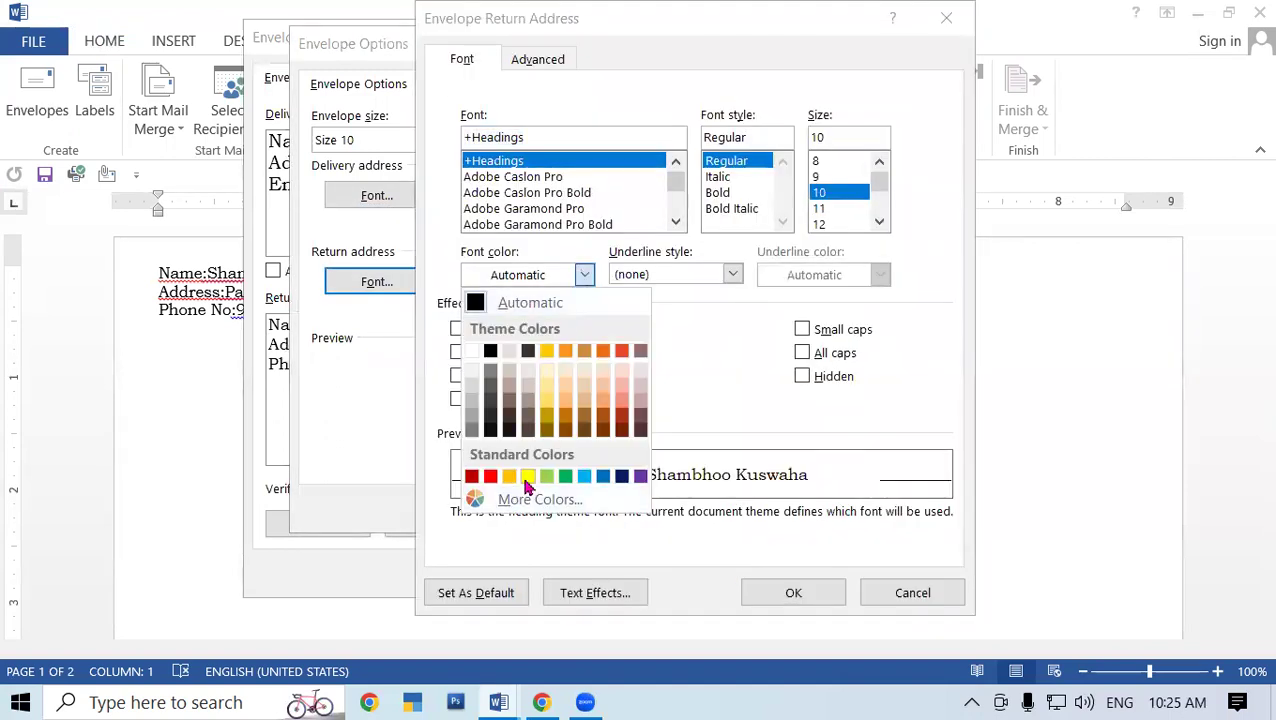
click(584, 476)
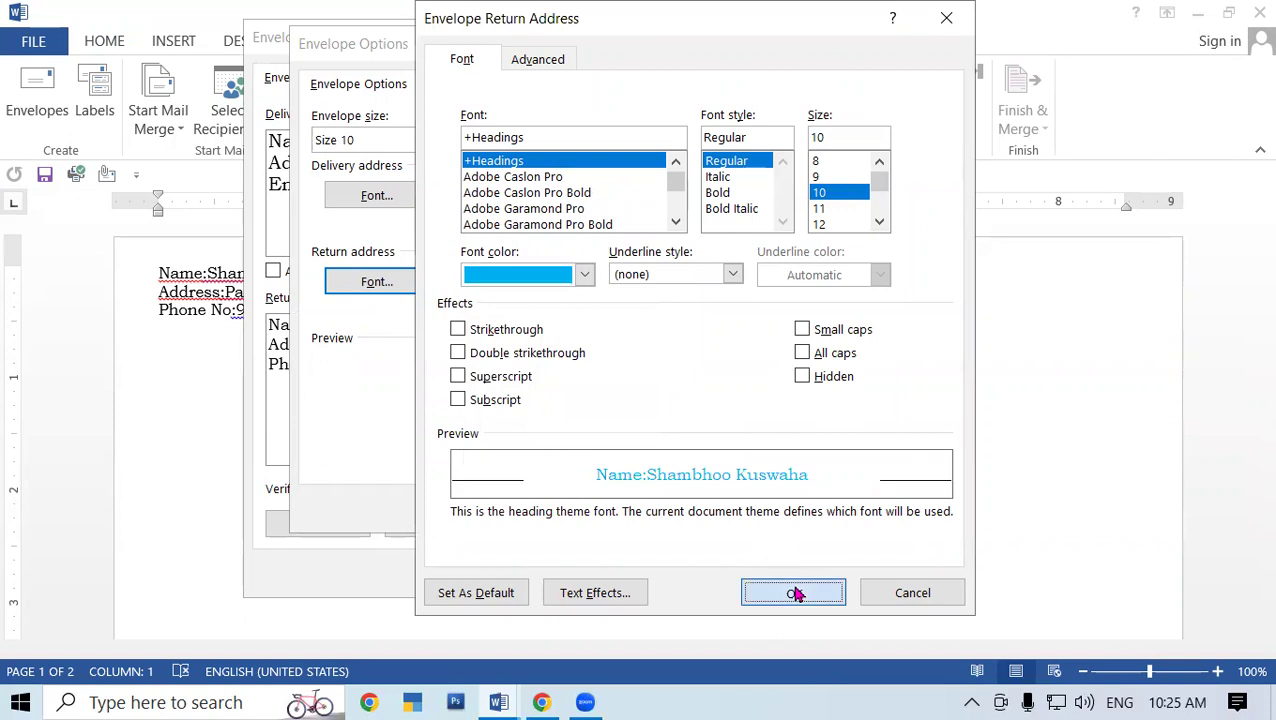
click(793, 592)
click(568, 510)
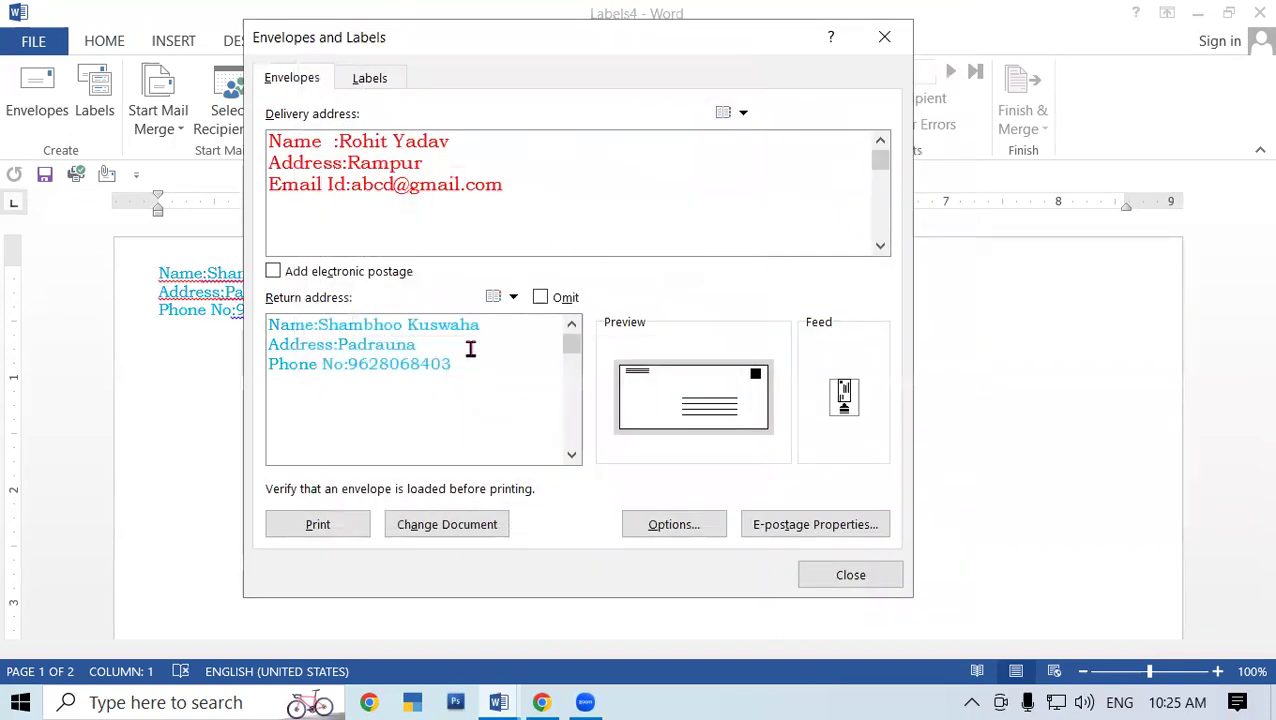
click(477, 526)
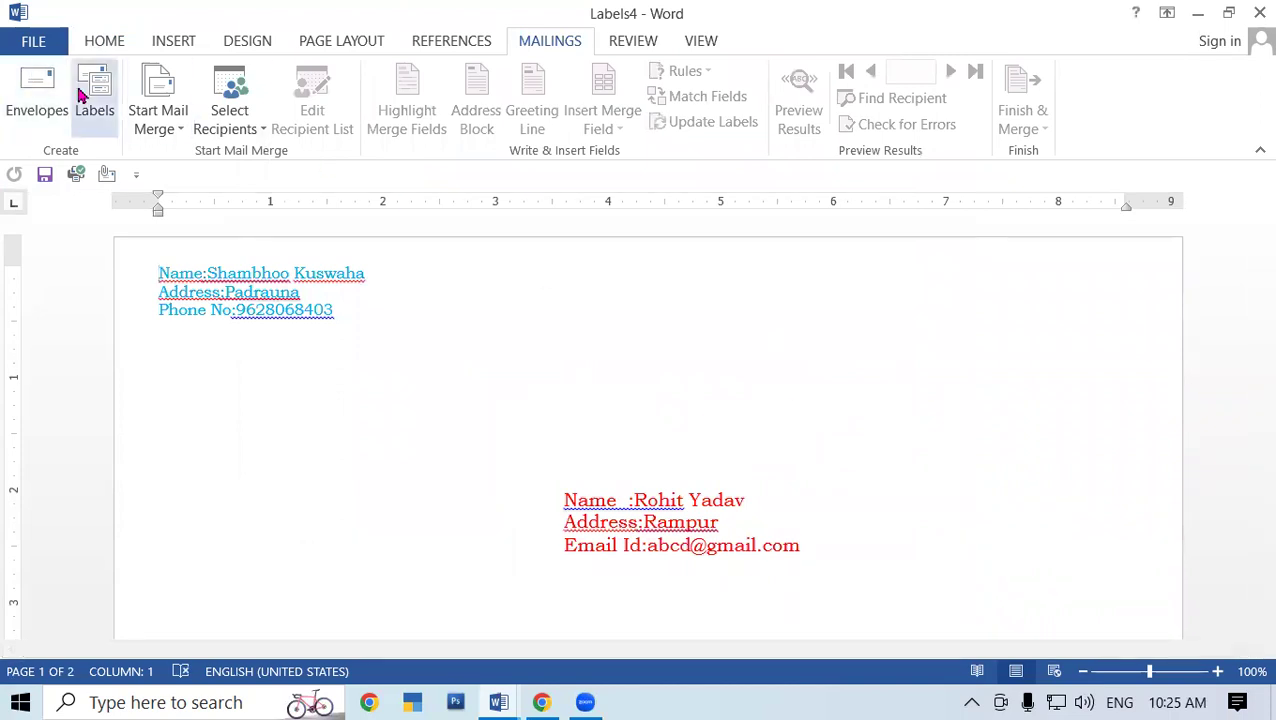
click(840, 547)
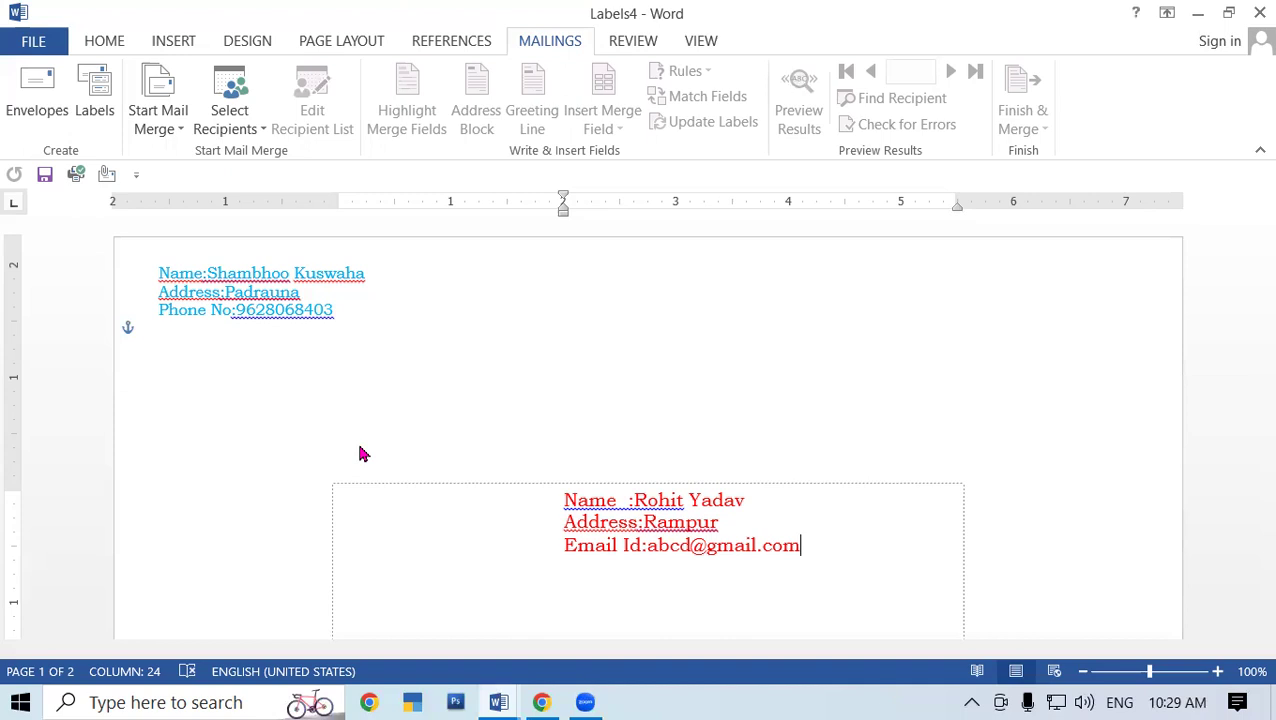
Create a new blank document and launch the Step-by-Step Mail Merge Wizard for letters
key(ctrl+n)
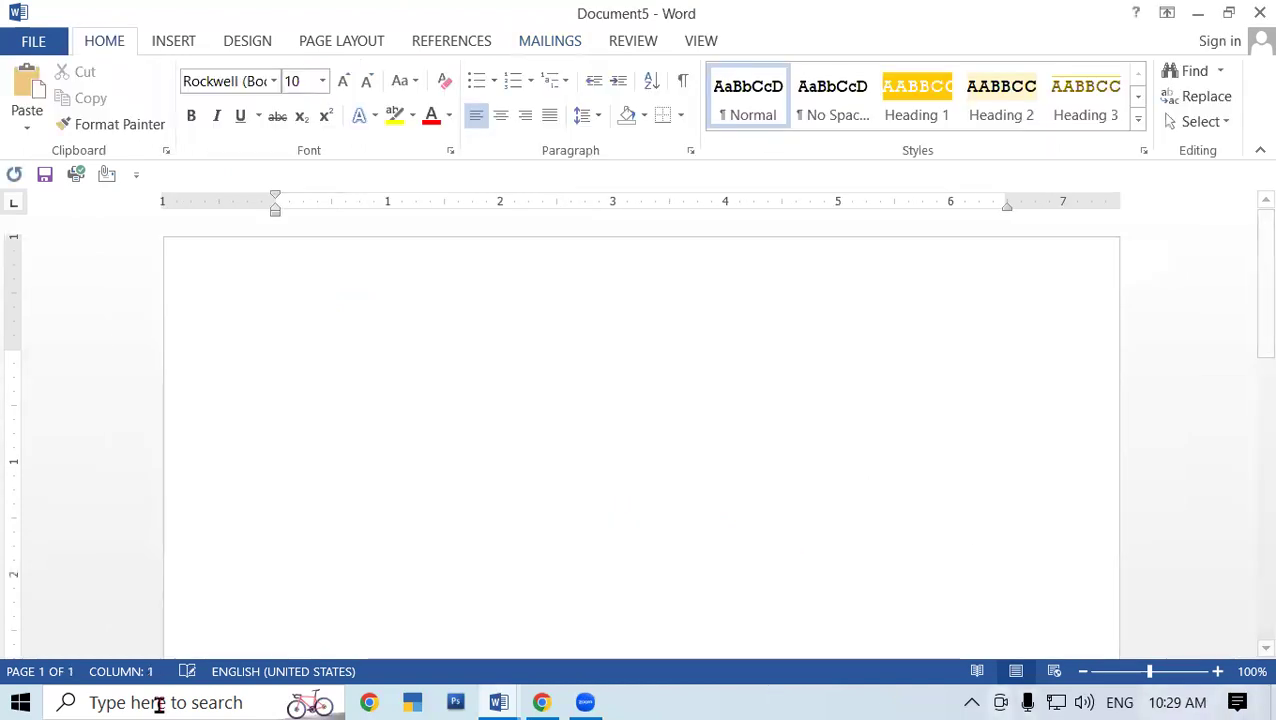
click(551, 42)
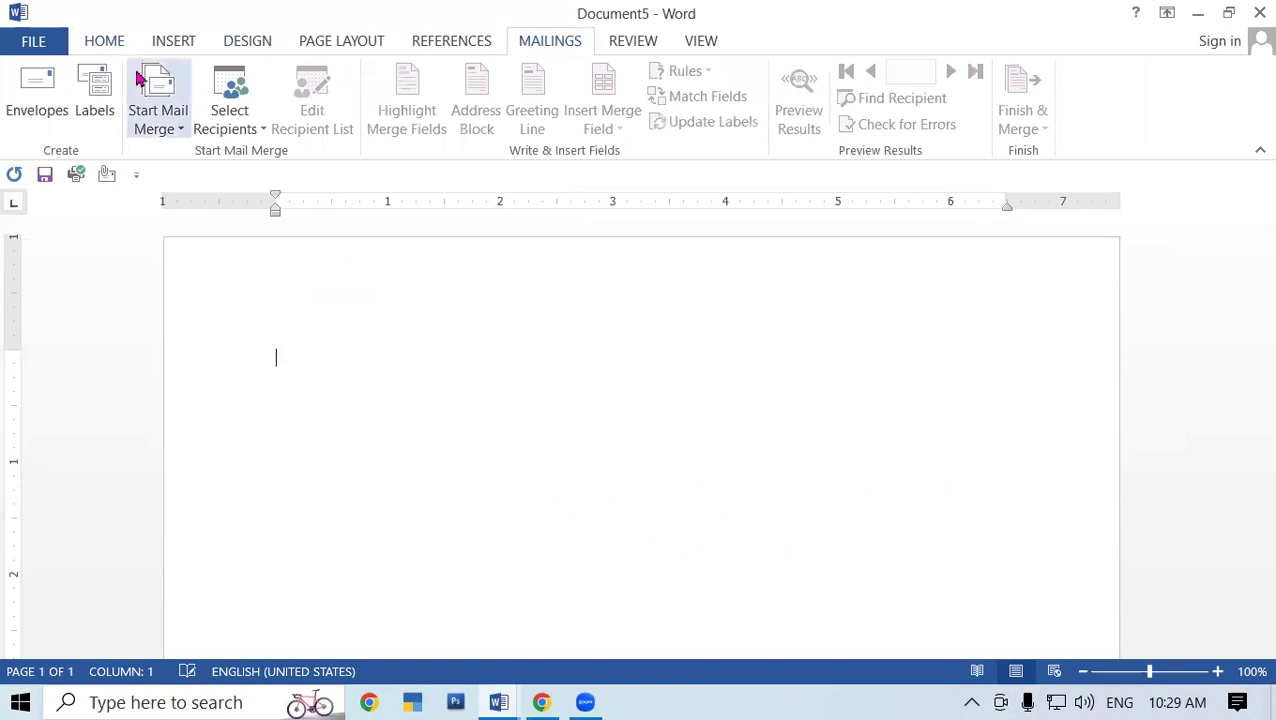
click(176, 130)
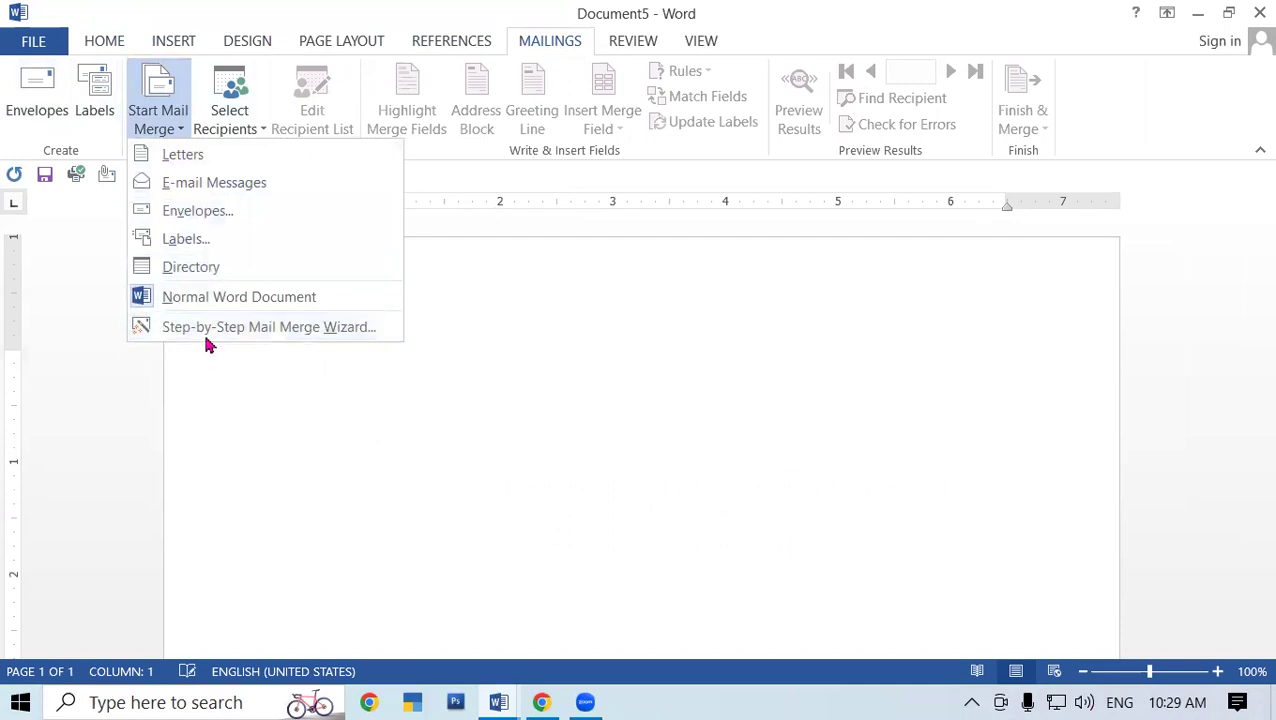
click(357, 338)
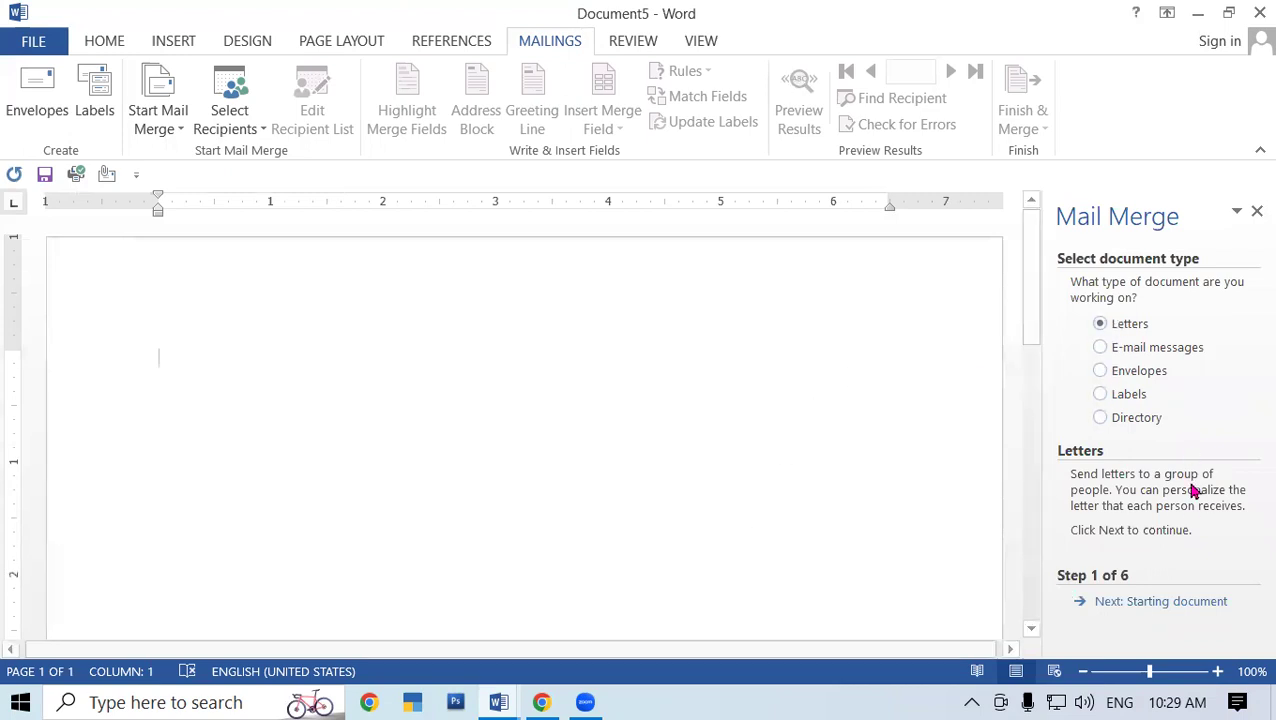
Advance the wizard to step 3 with Type a new list, then close the empty list and the wizard
click(1158, 604)
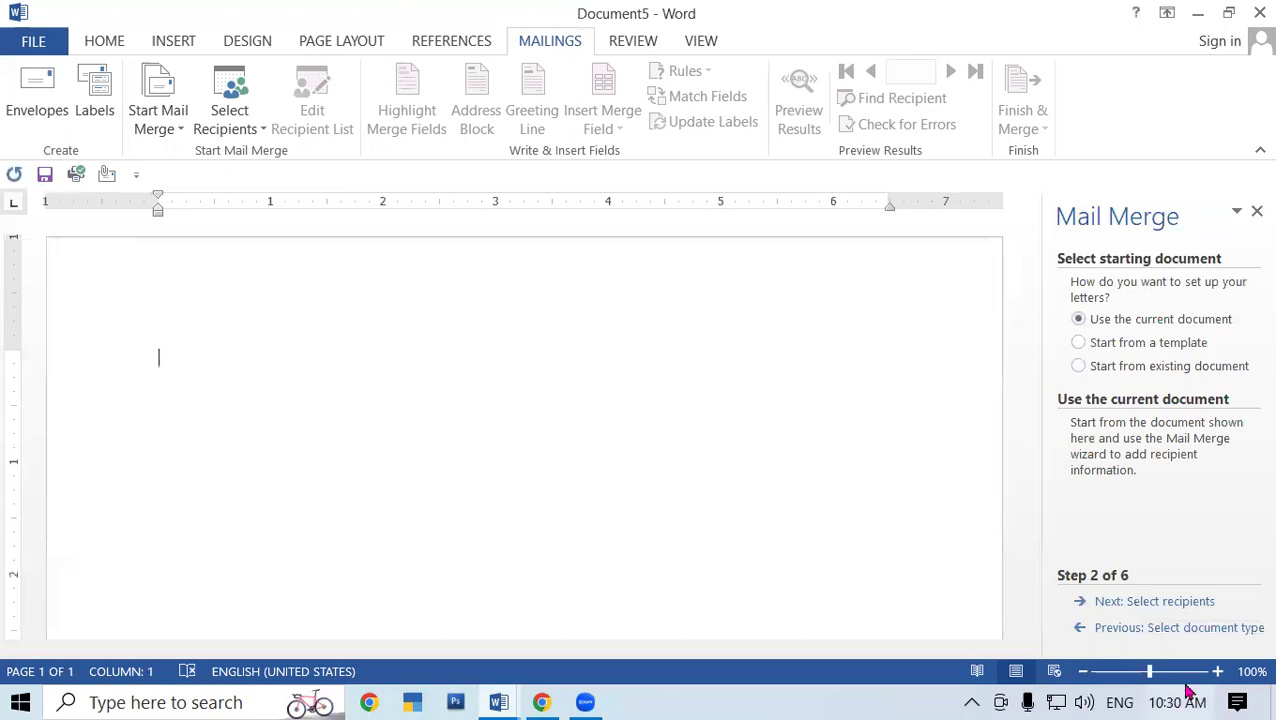
click(1160, 601)
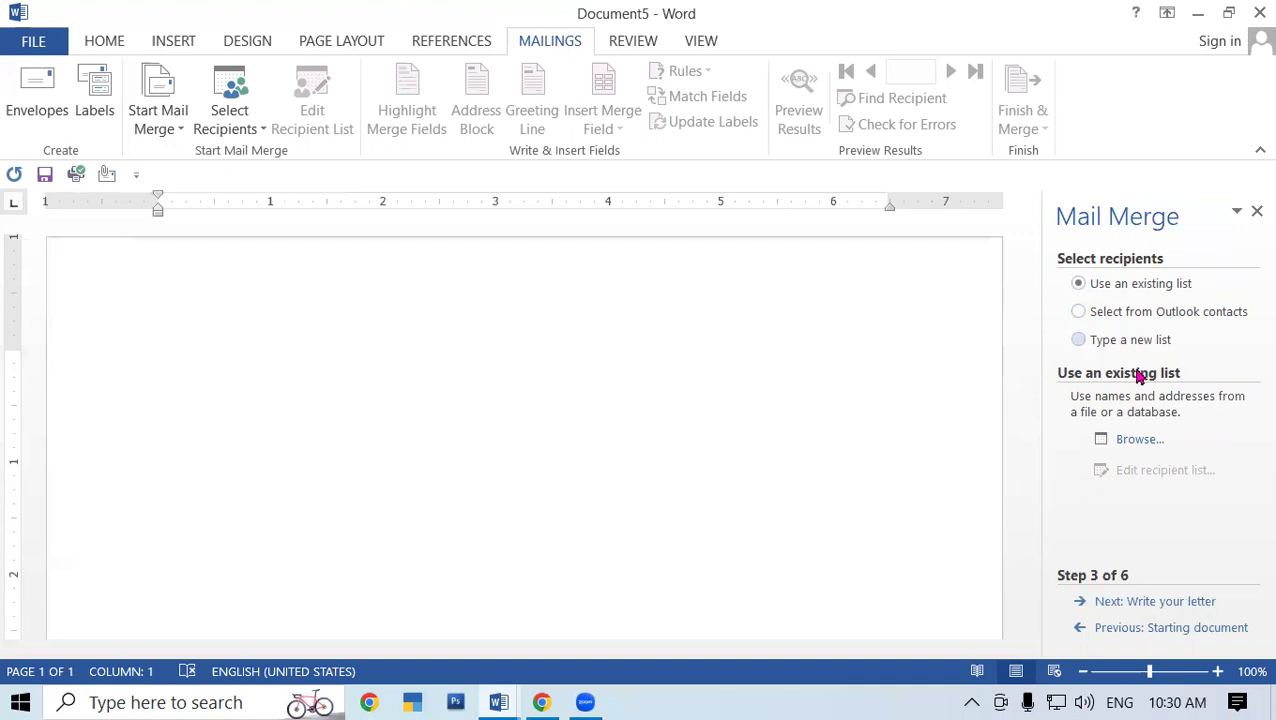
click(1078, 341)
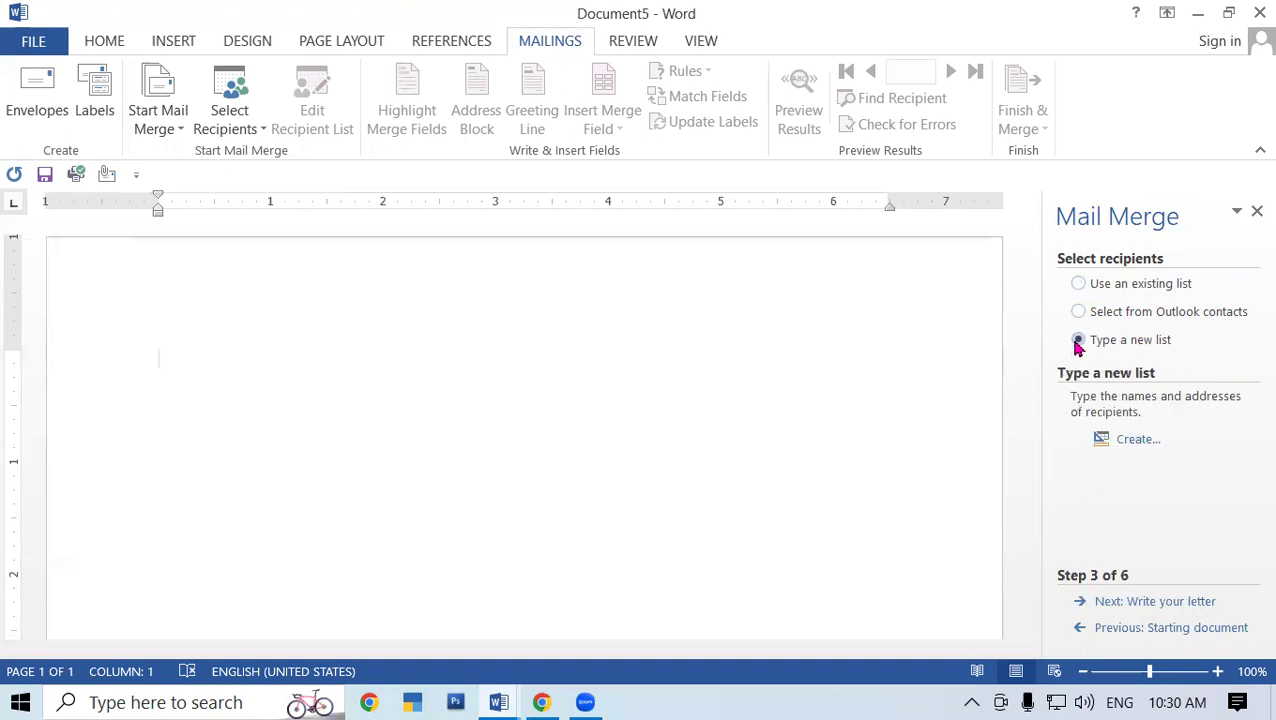
click(1139, 439)
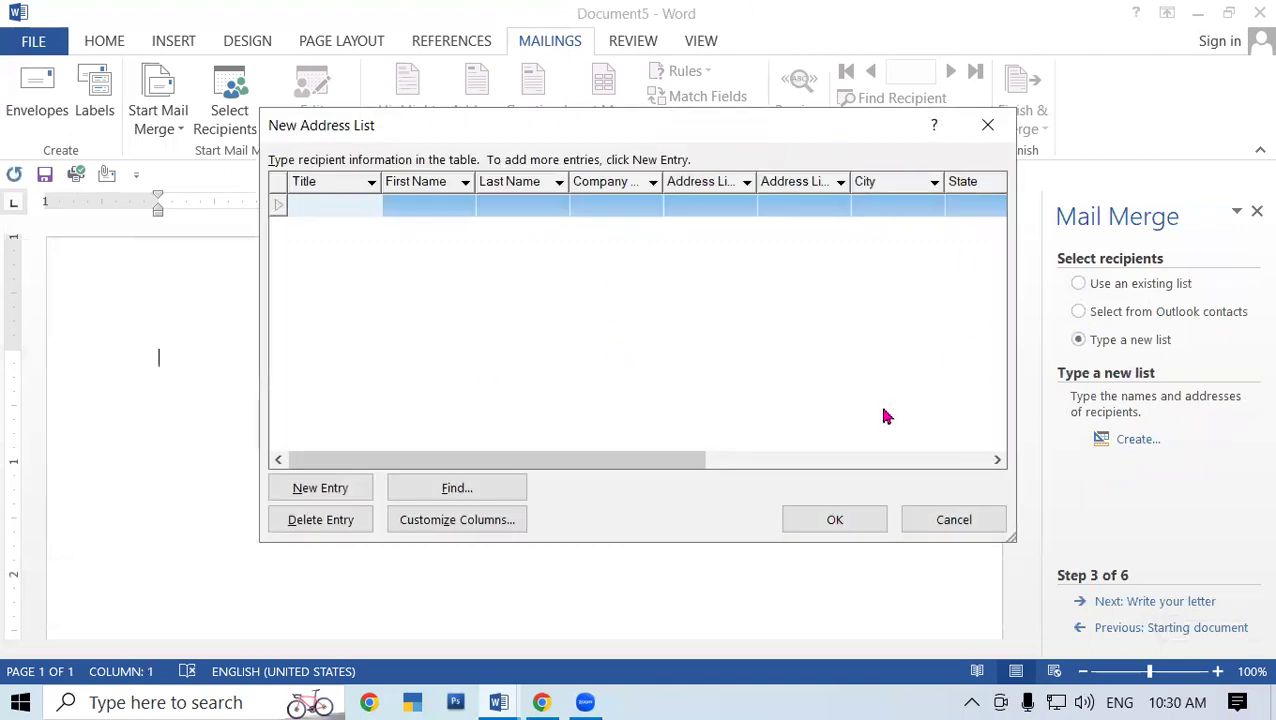
click(988, 125)
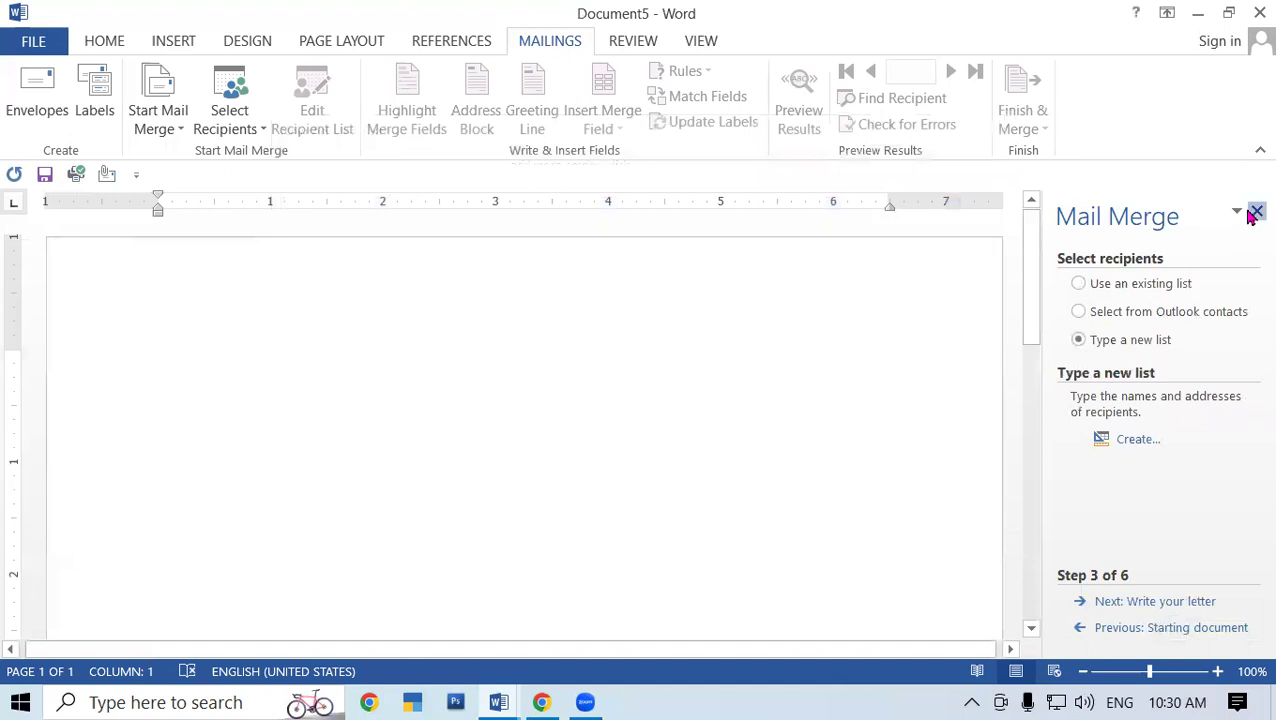
click(1257, 211)
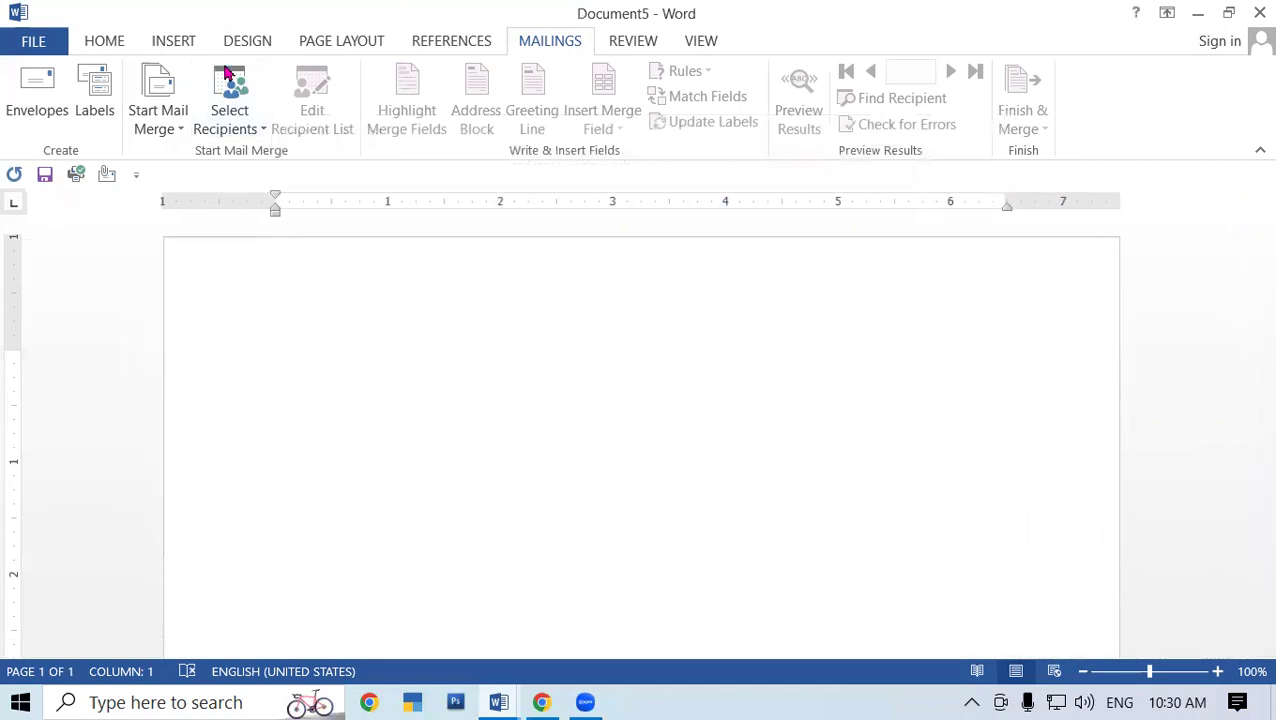
Start a typed new recipient list, close it empty, and bring up the mail merge types
click(248, 128)
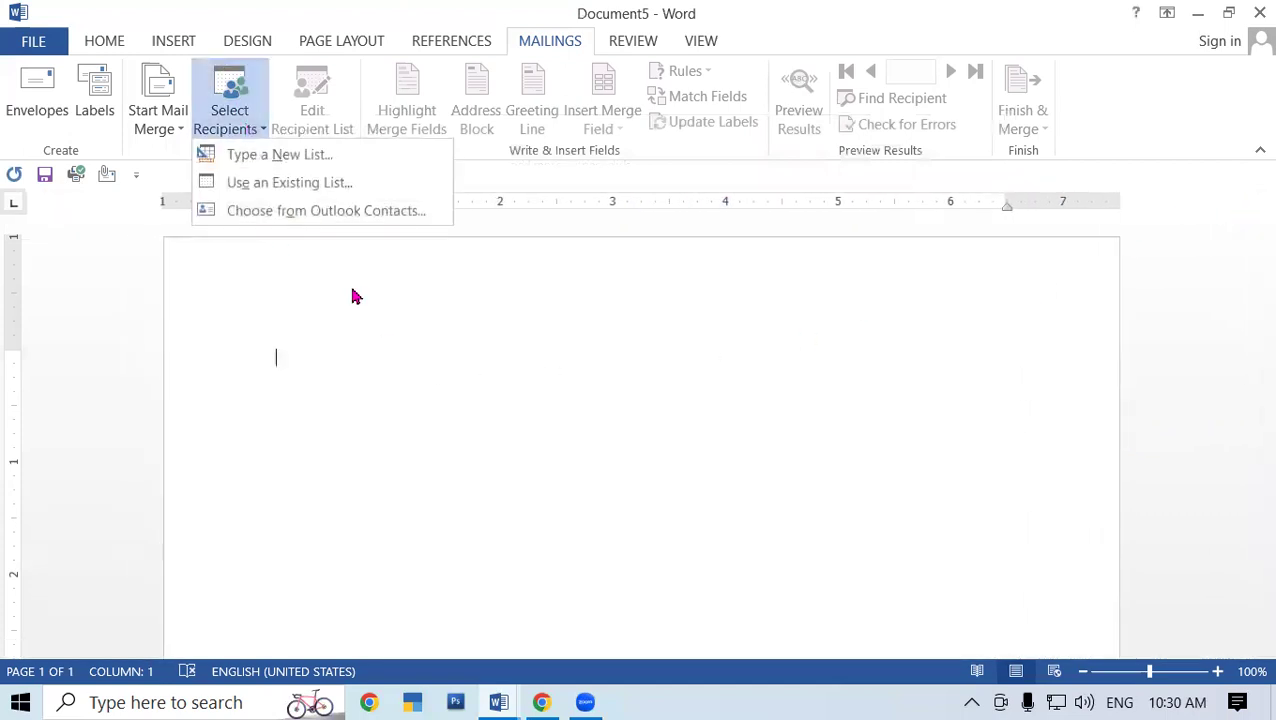
click(311, 160)
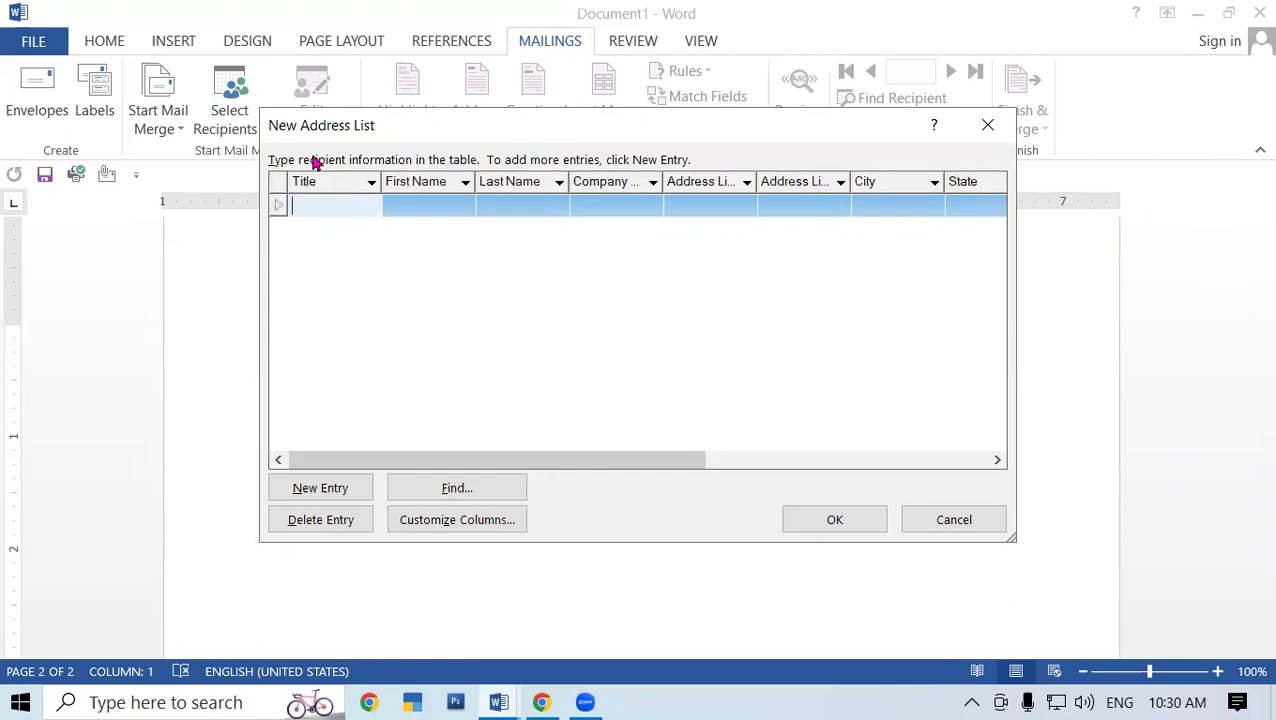
click(987, 125)
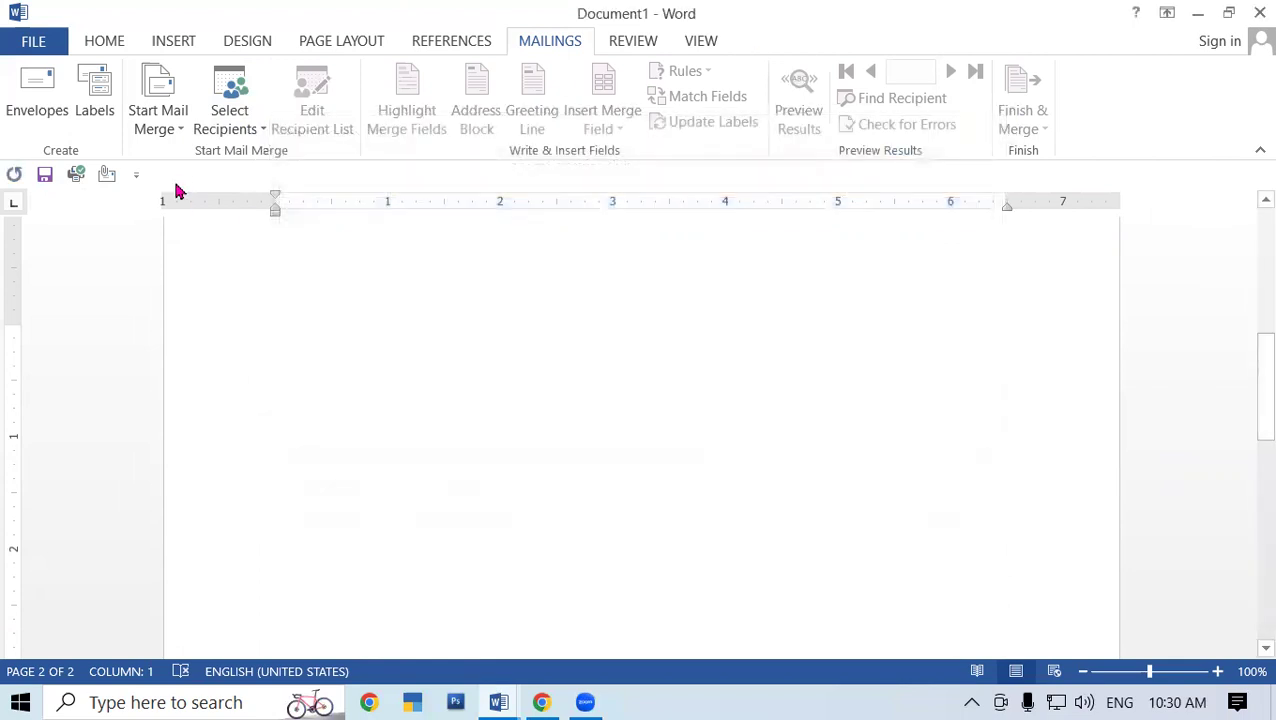
click(171, 132)
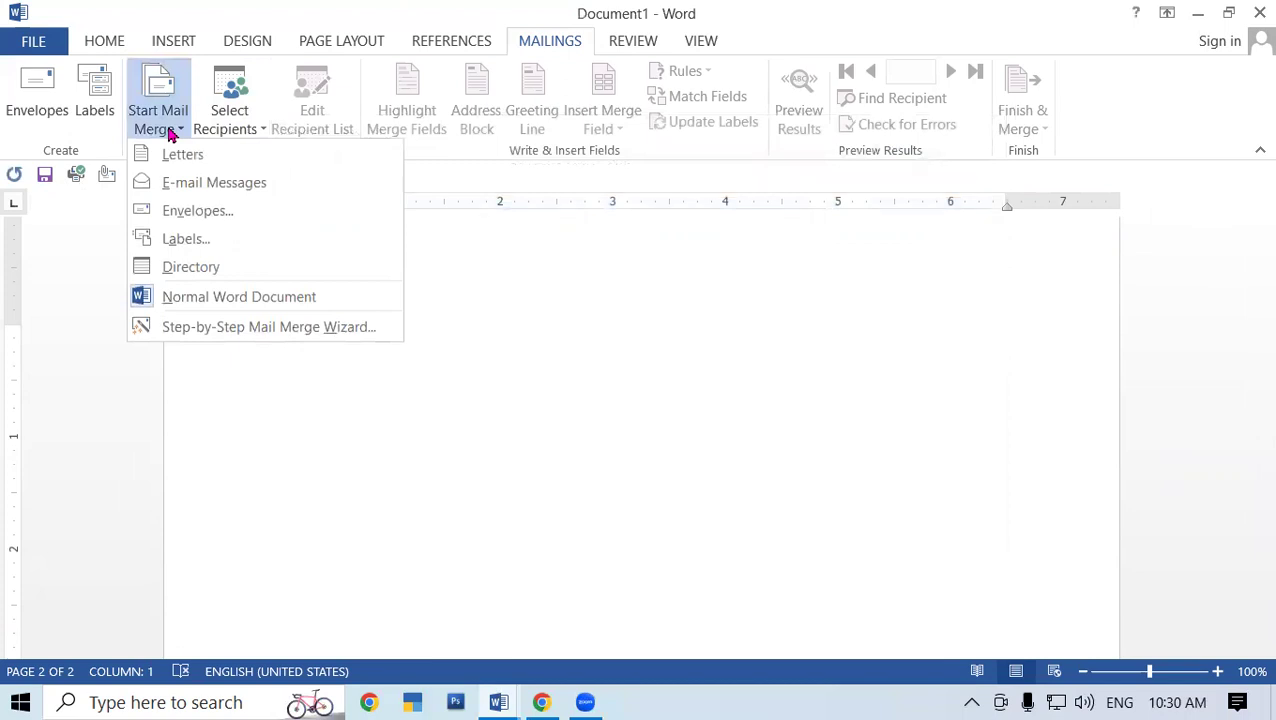
Run the Step-by-Step Mail Merge Wizard for Letters on the current document and create a new typed list
click(279, 328)
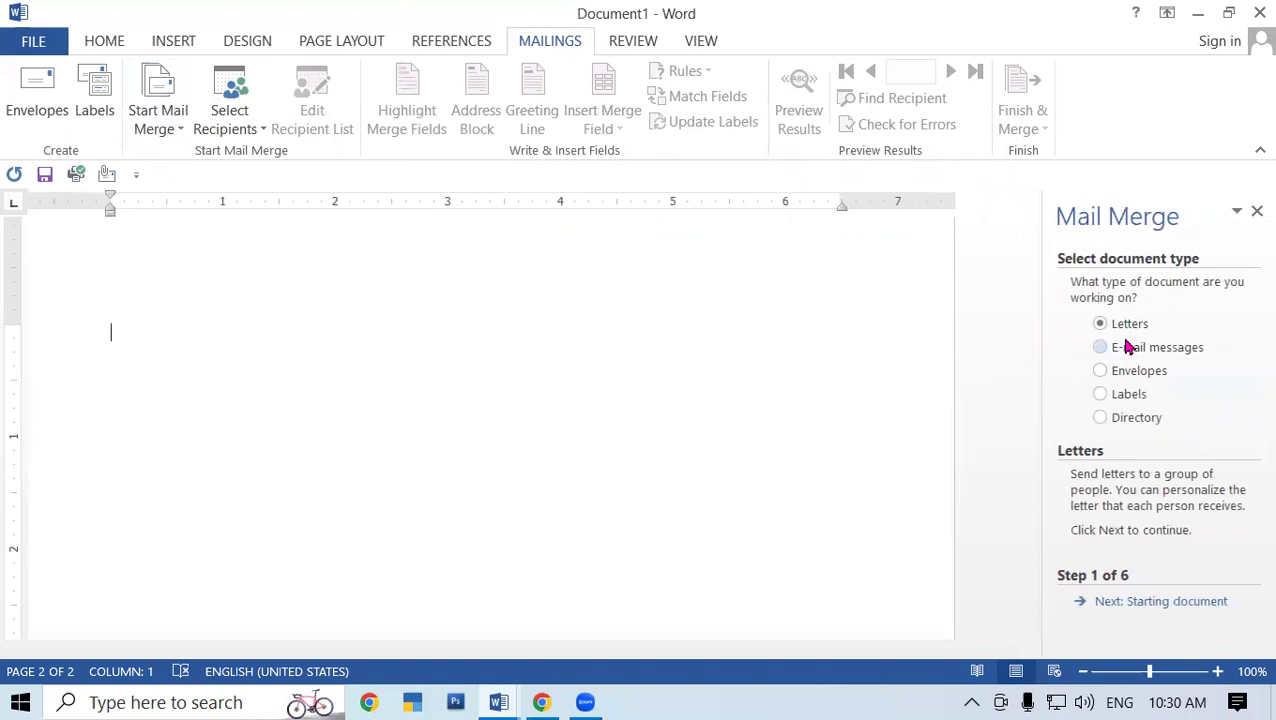
click(1205, 601)
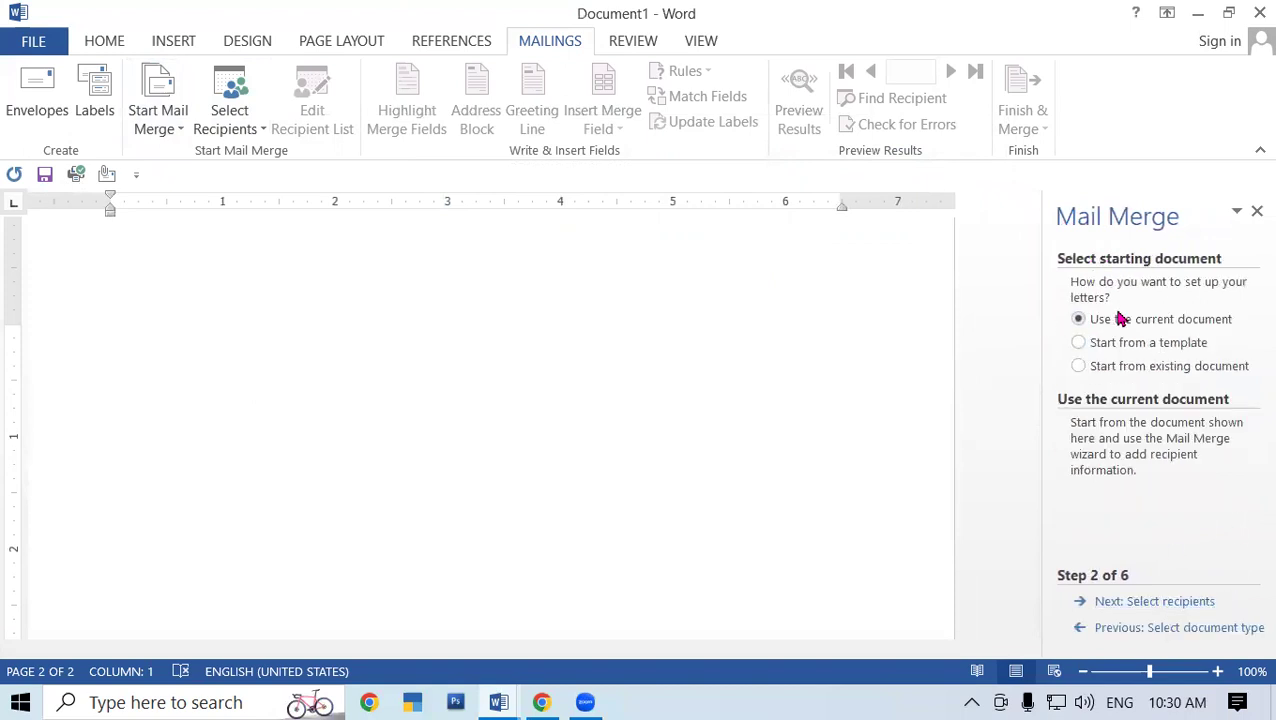
click(1190, 601)
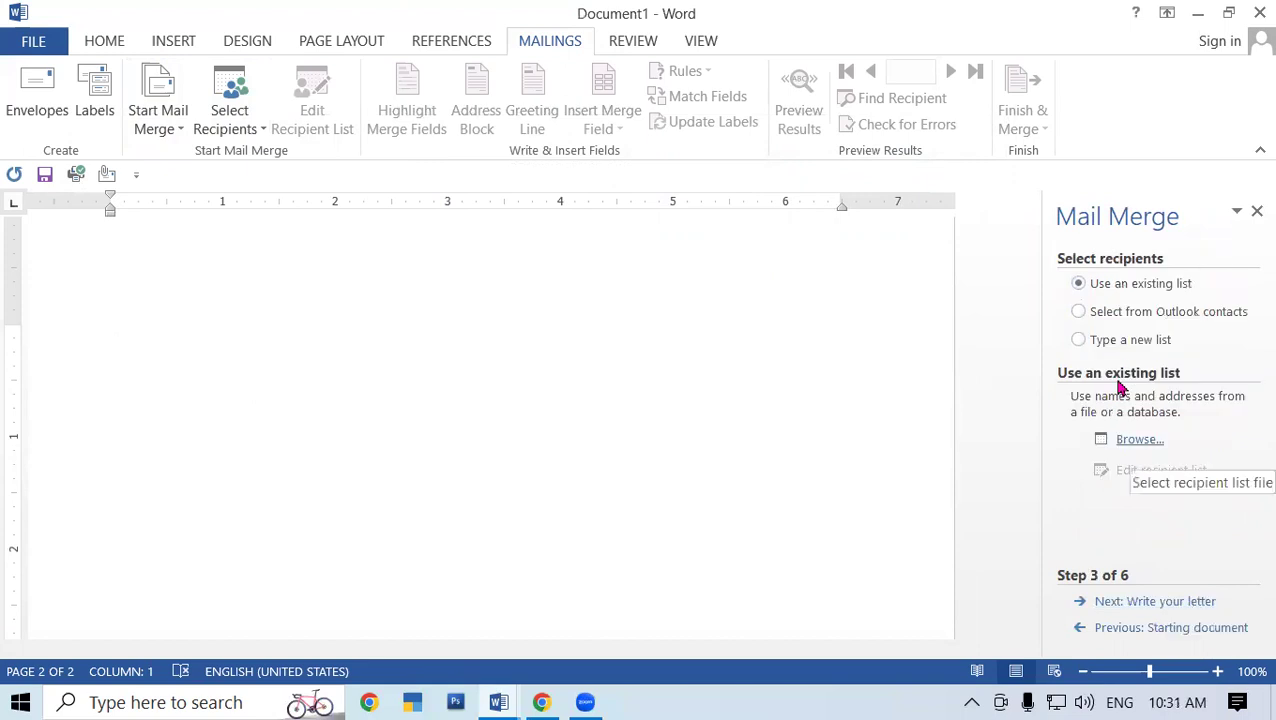
click(1079, 340)
click(1138, 438)
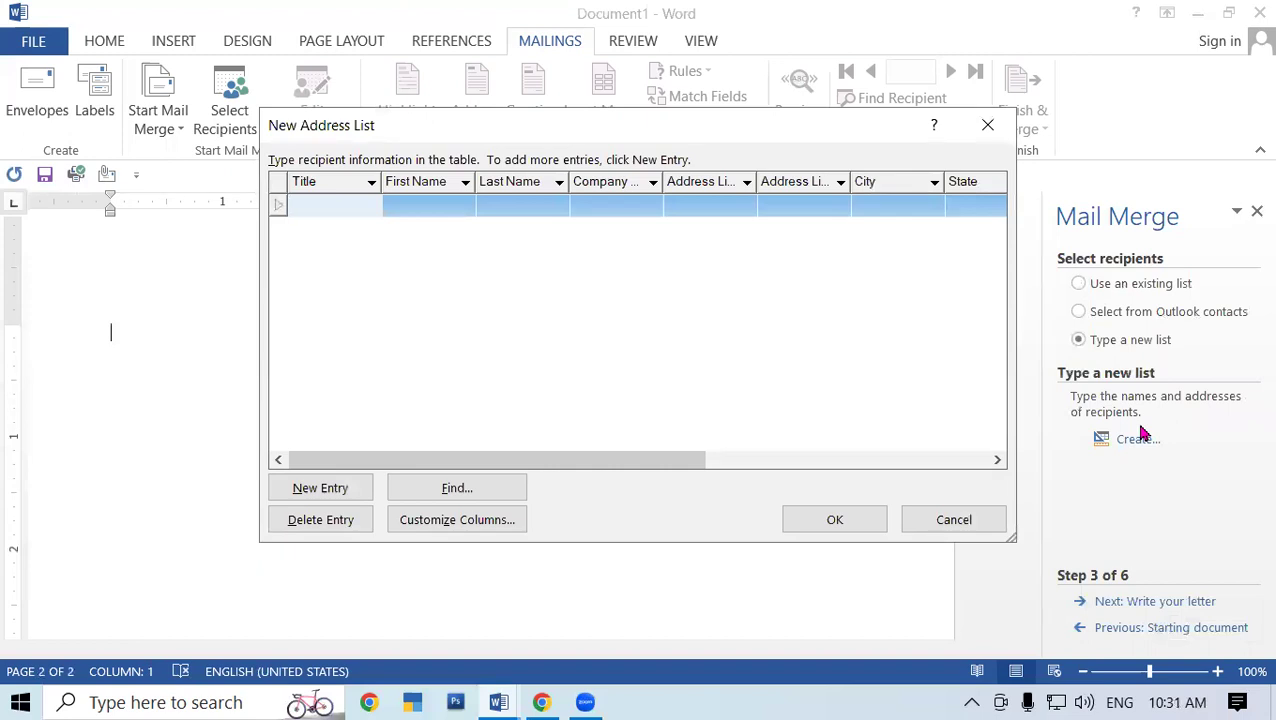
drag(478, 136, 323, 145)
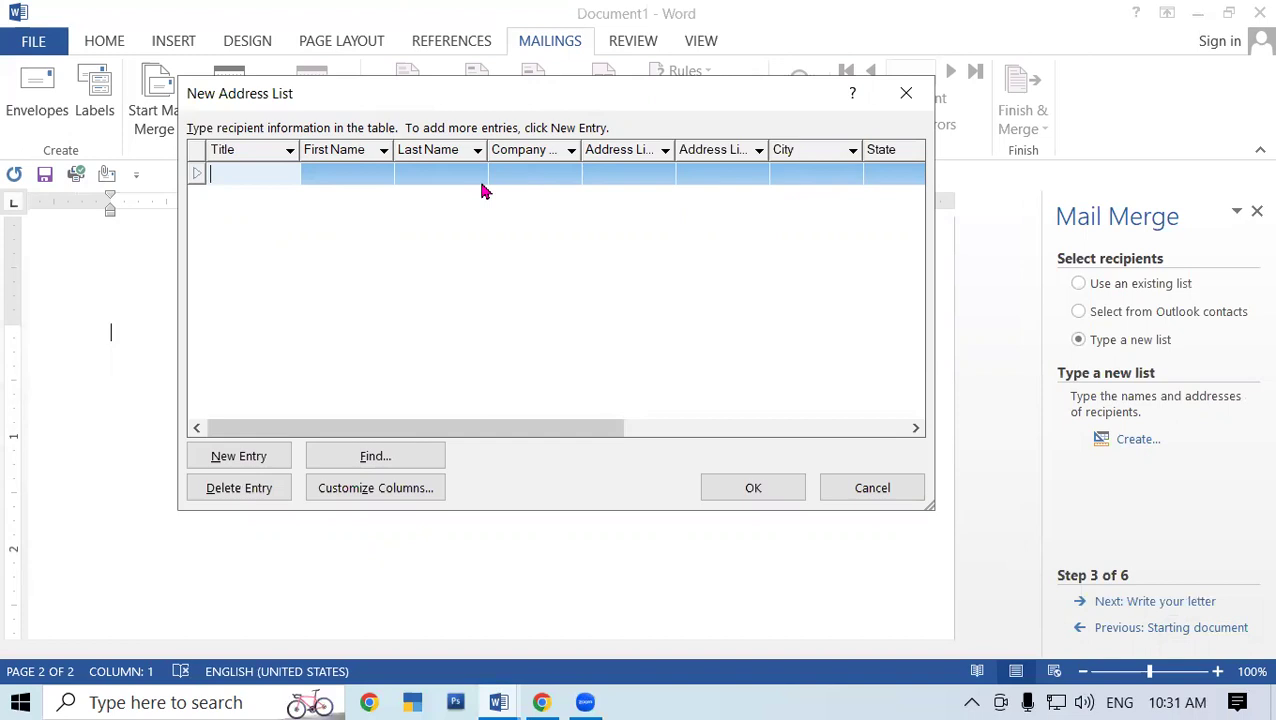
In Customize Address List, delete the Address Line 2 field
click(395, 487)
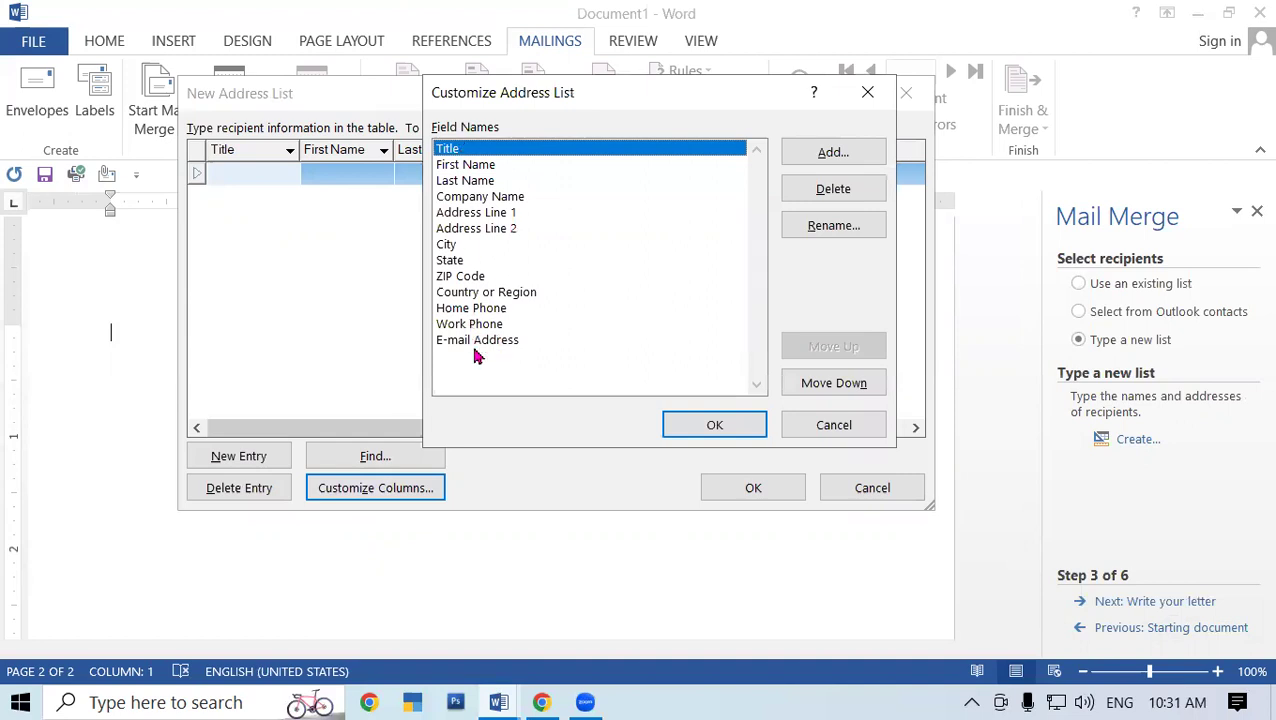
click(503, 165)
click(478, 180)
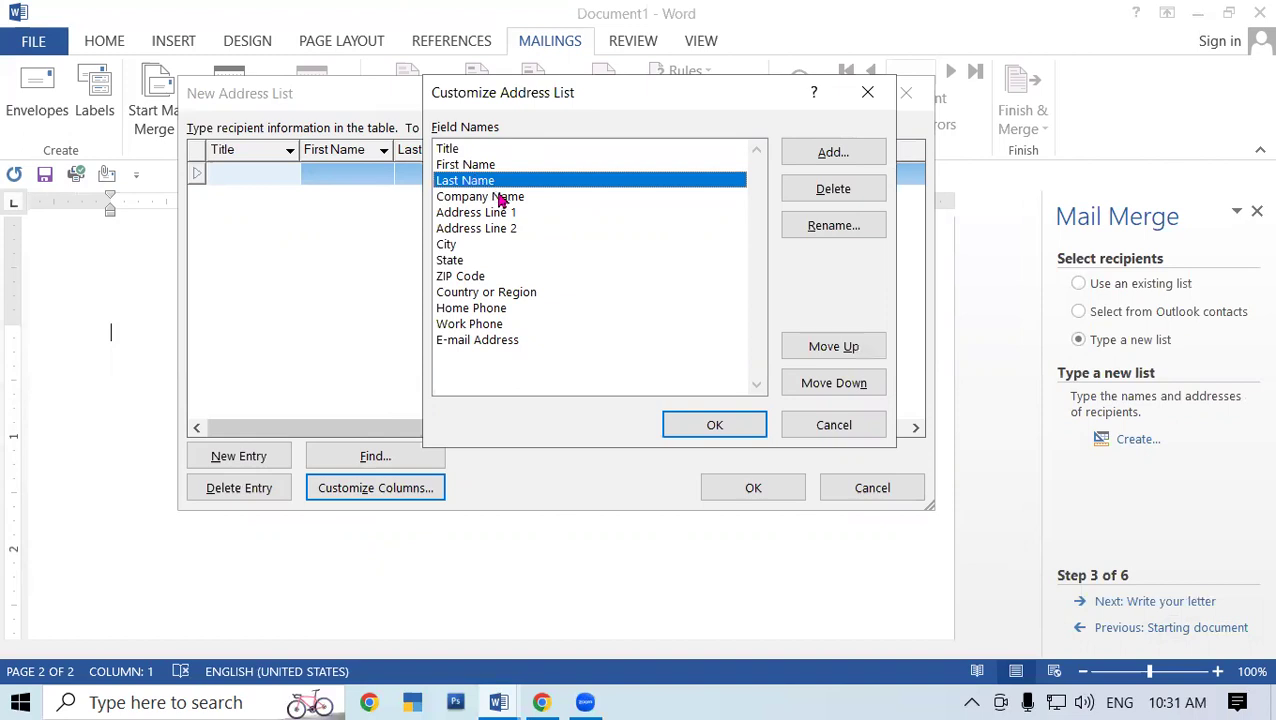
click(502, 198)
click(490, 214)
click(506, 232)
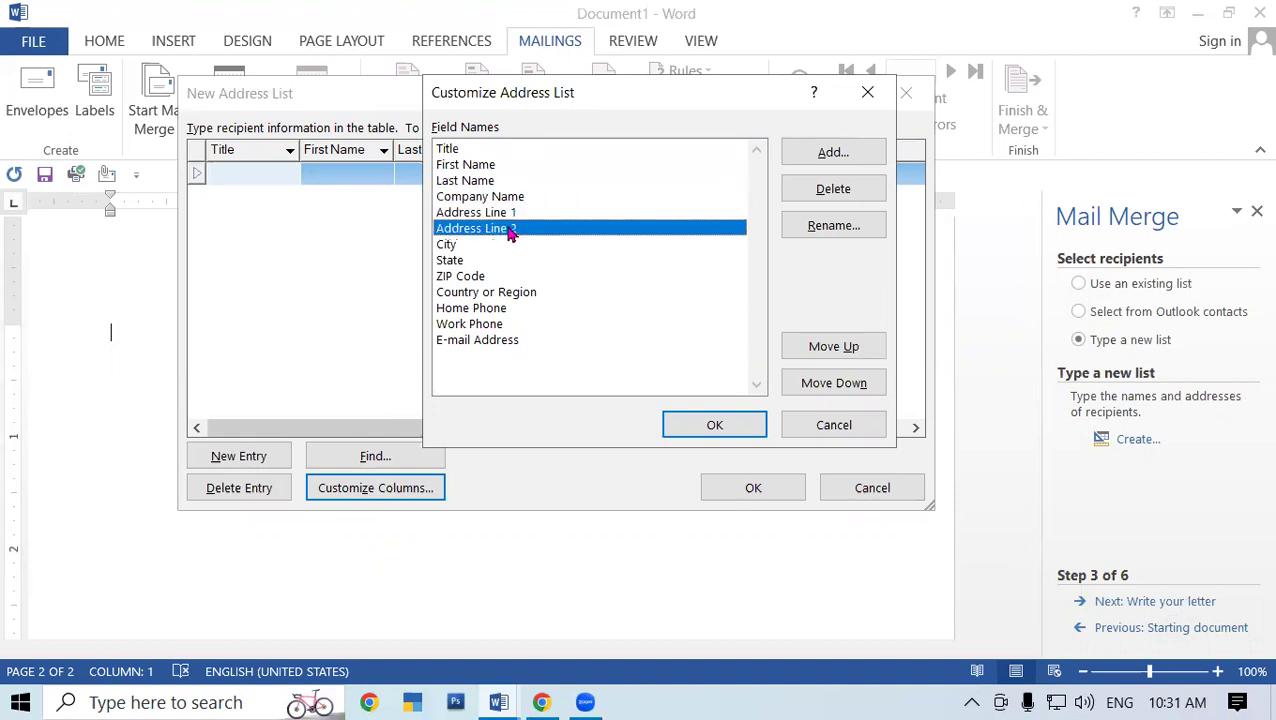
click(829, 190)
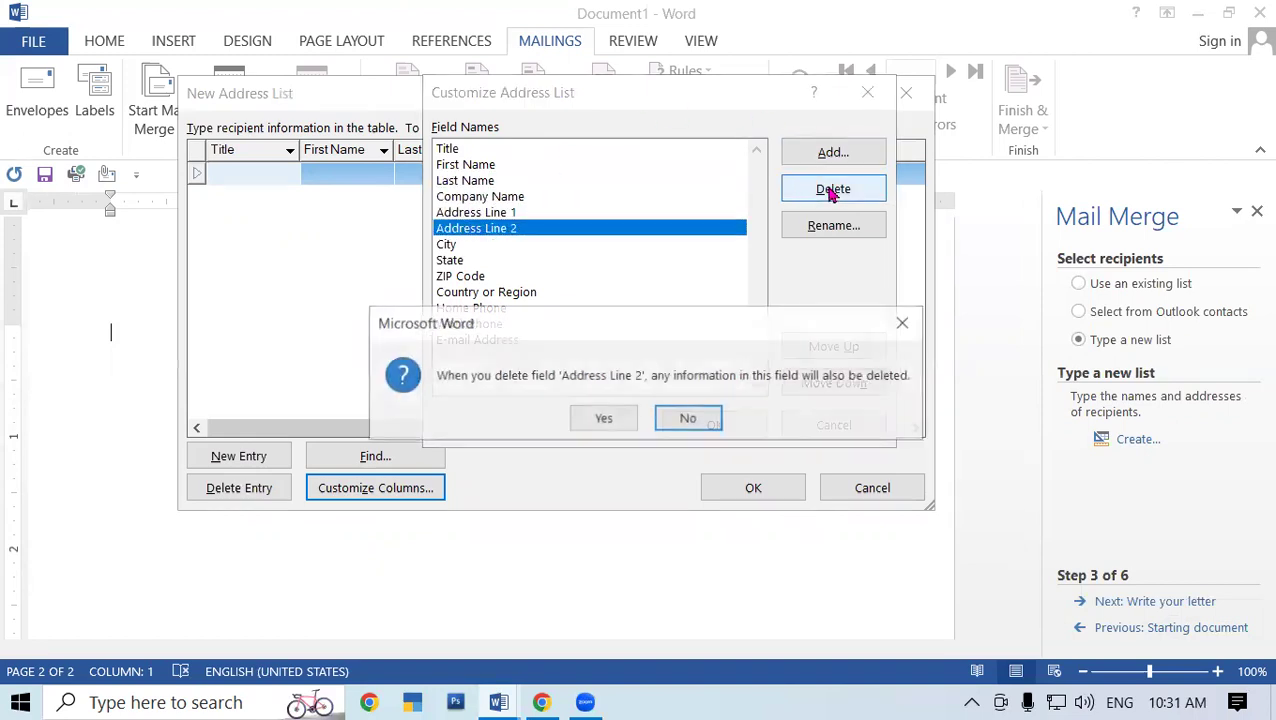
click(621, 428)
Rename ZIP Code to PIN Code and Home Phone to Mobile No
click(474, 230)
click(480, 246)
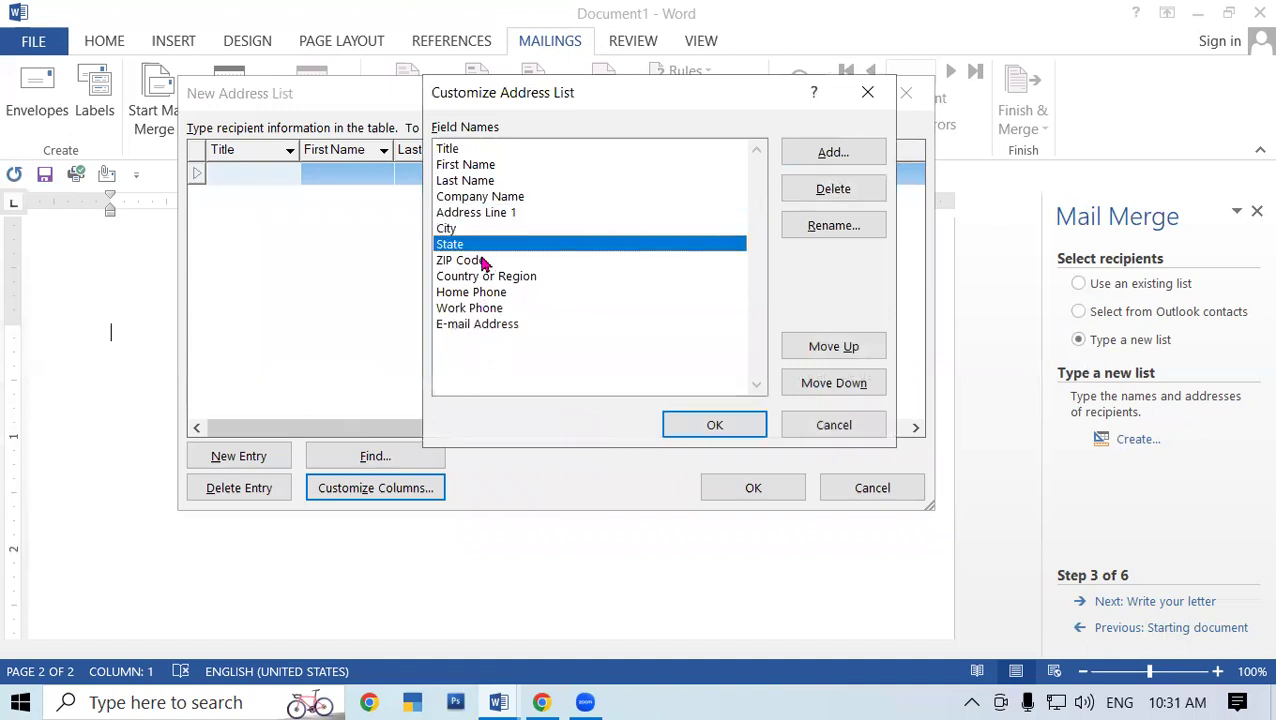
click(488, 262)
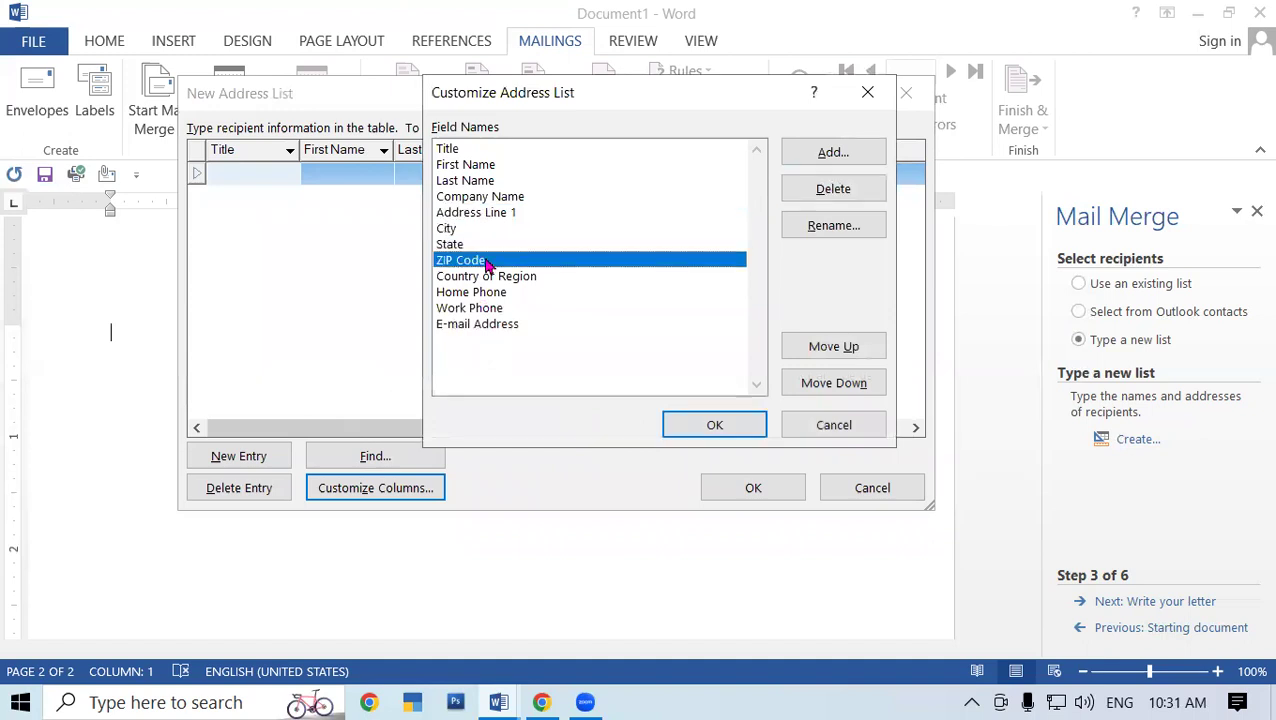
click(828, 225)
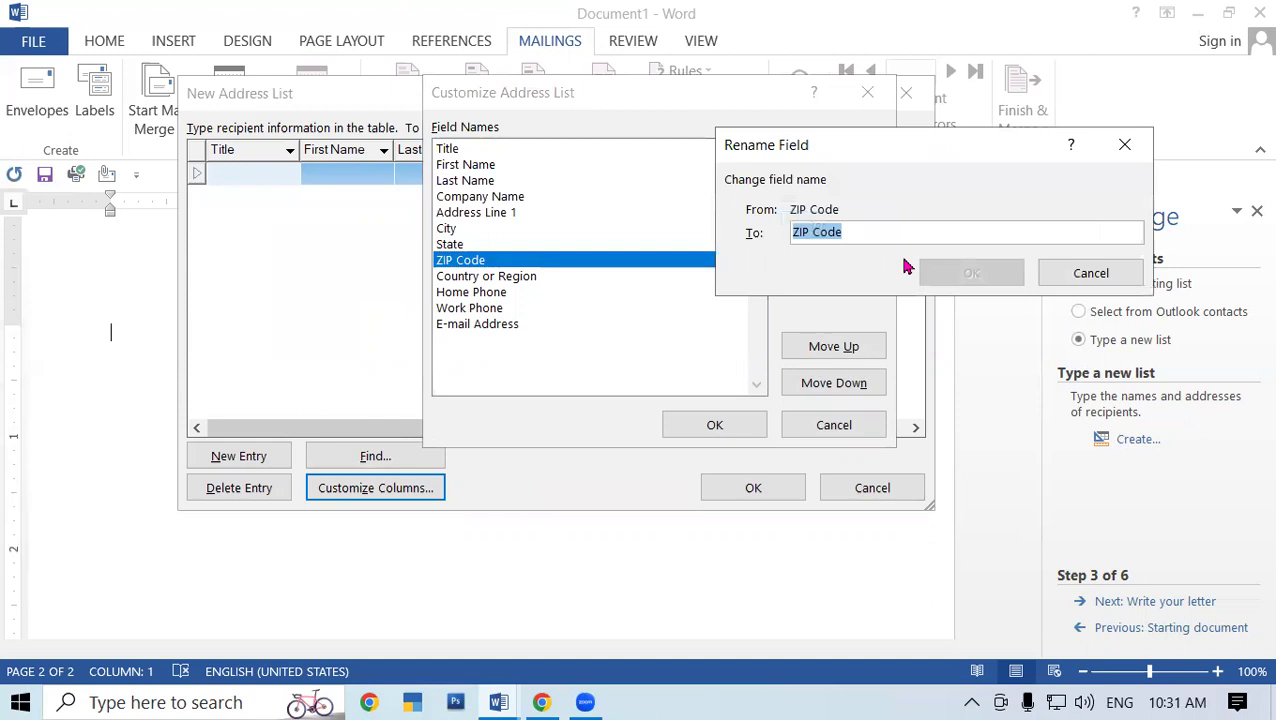
text(PIN )
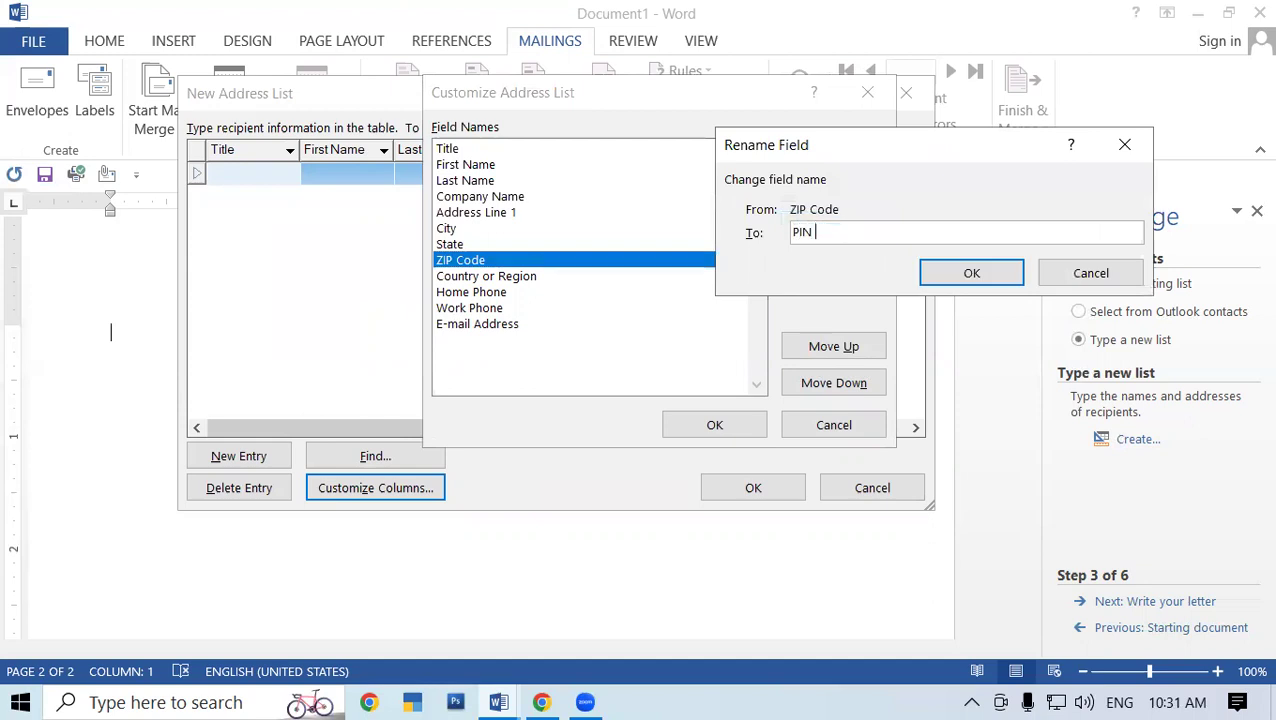
text(Code)
click(975, 280)
click(482, 278)
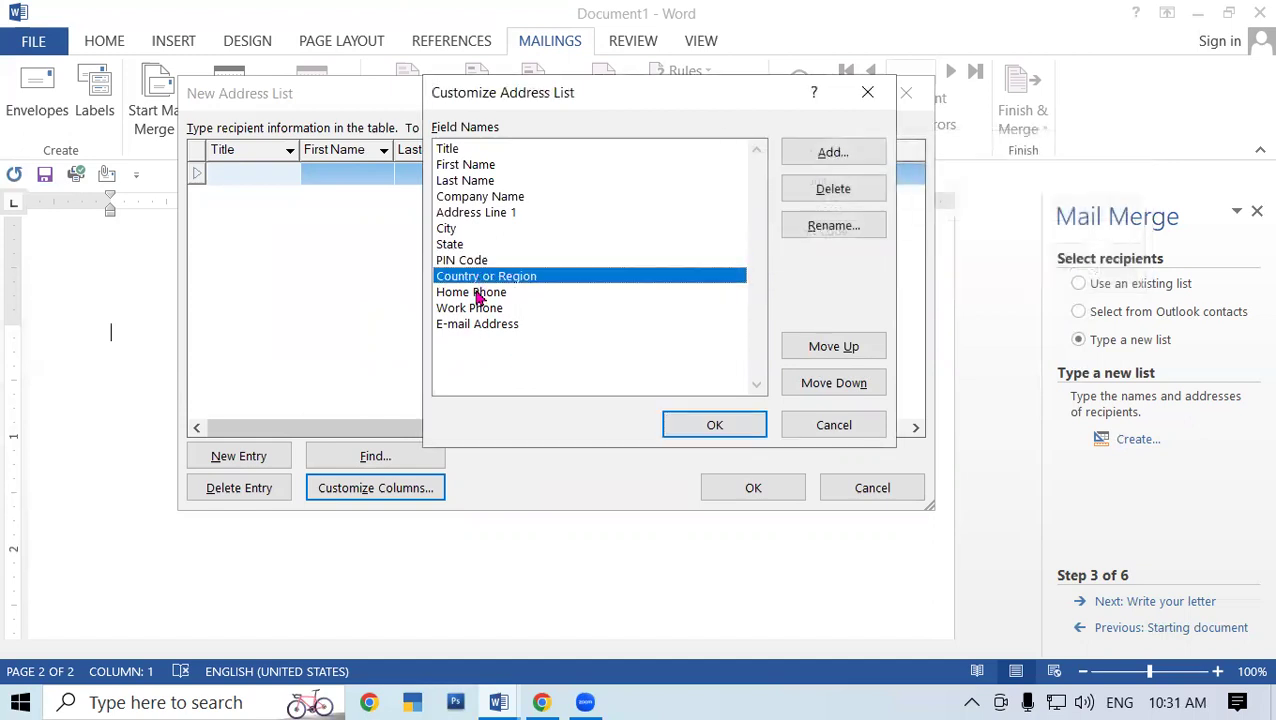
click(477, 293)
click(806, 227)
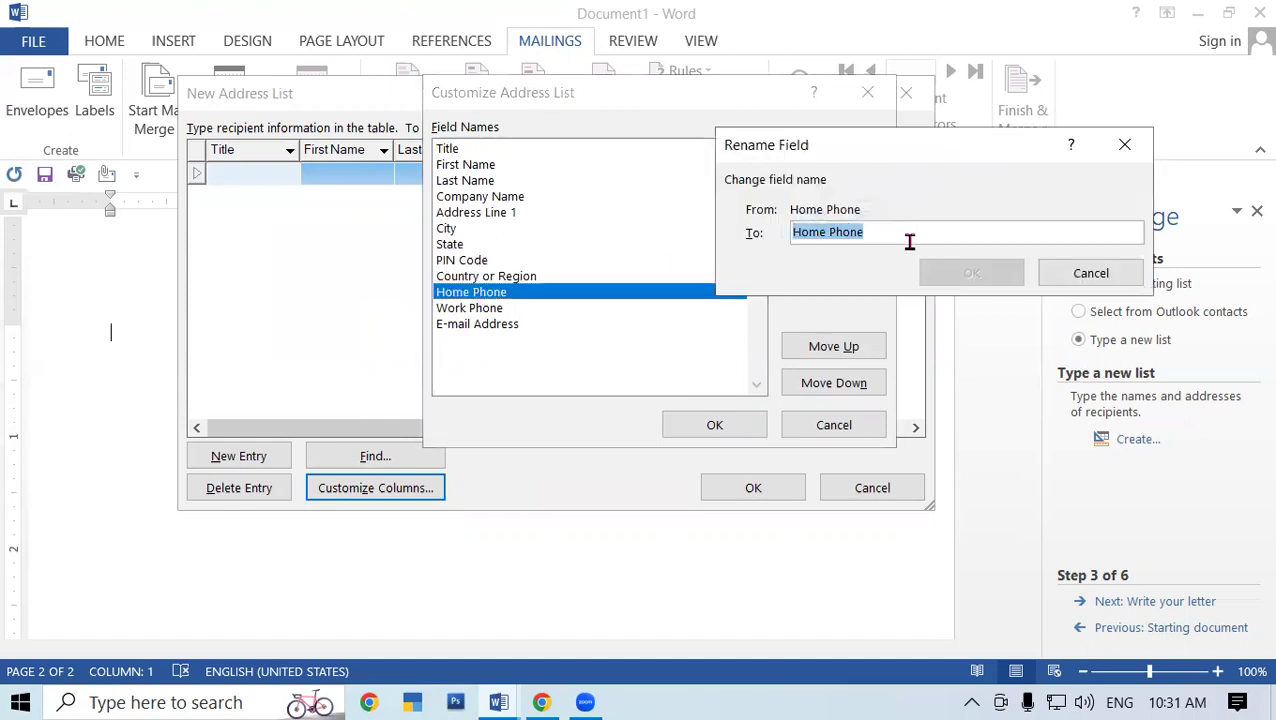
text(Mobile No)
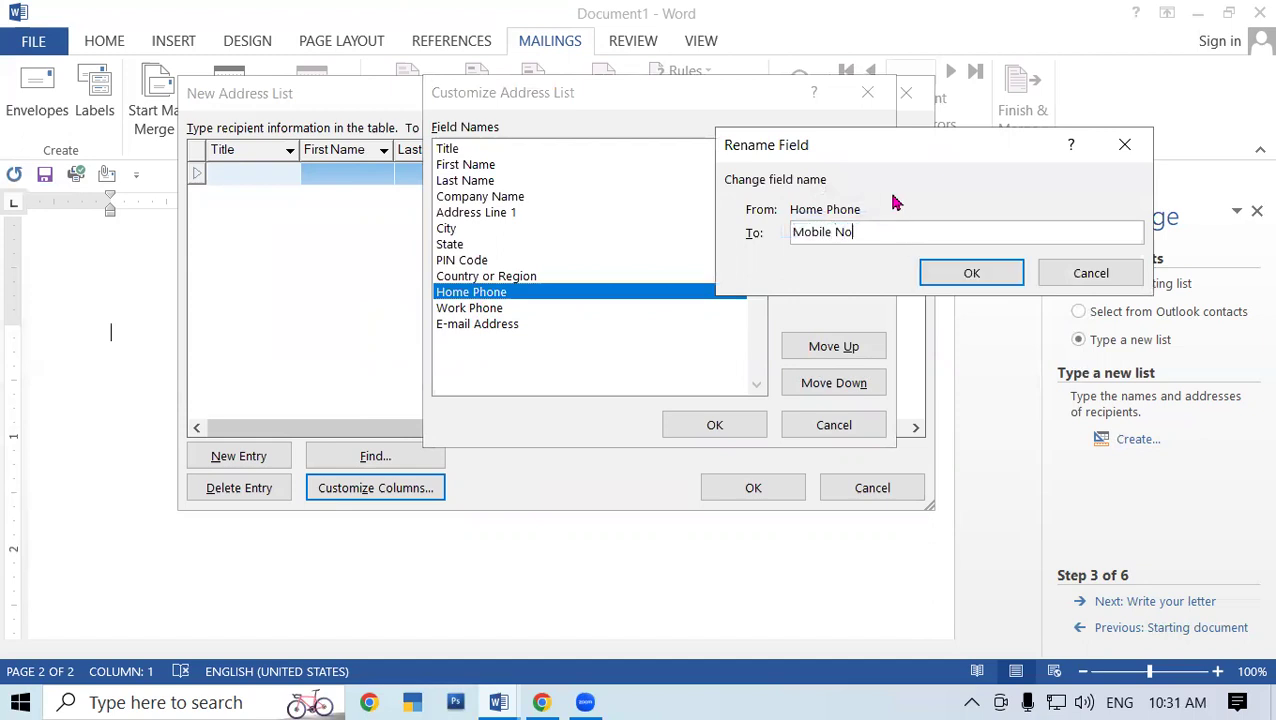
click(971, 273)
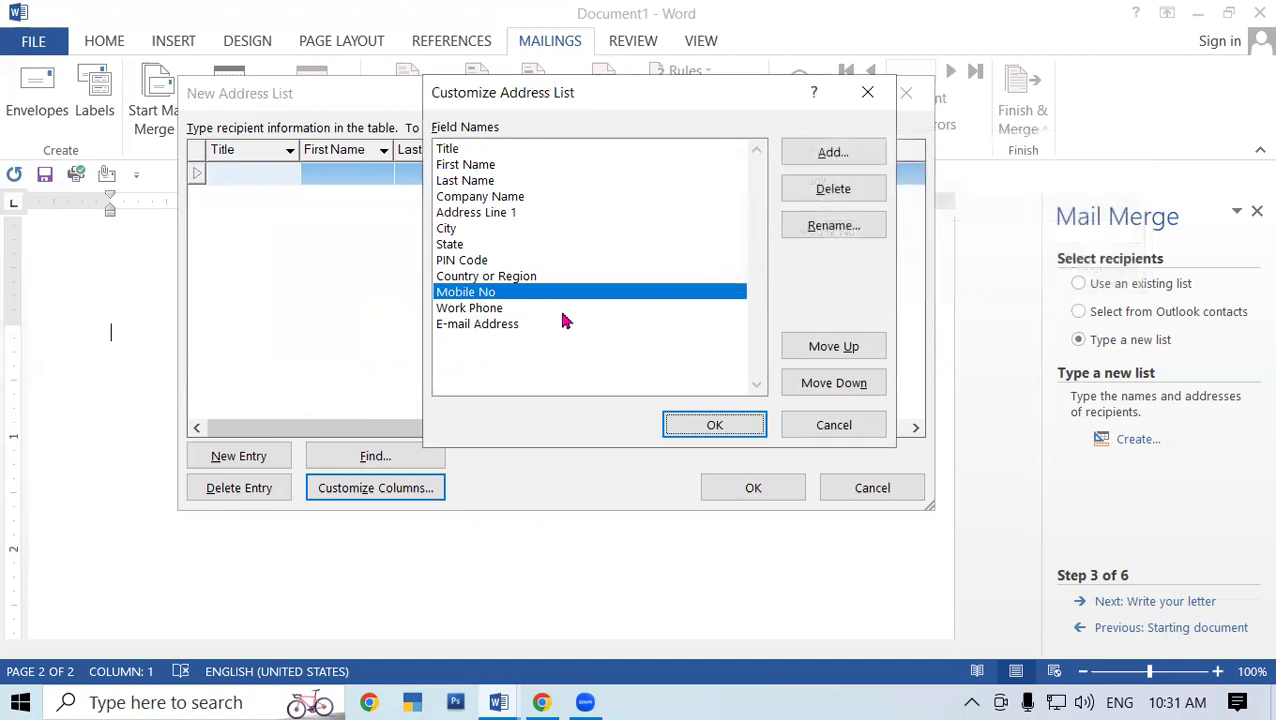
Delete the Work Phone field from the recipient fields
click(486, 308)
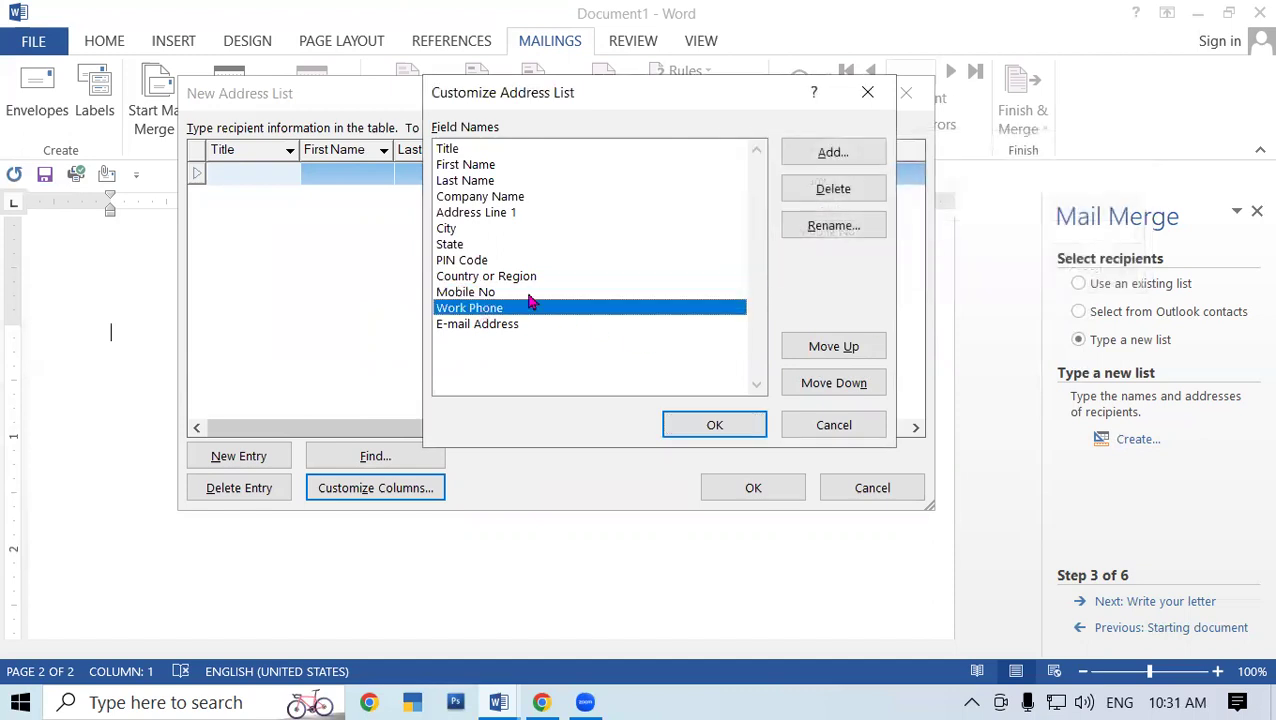
click(833, 191)
click(594, 420)
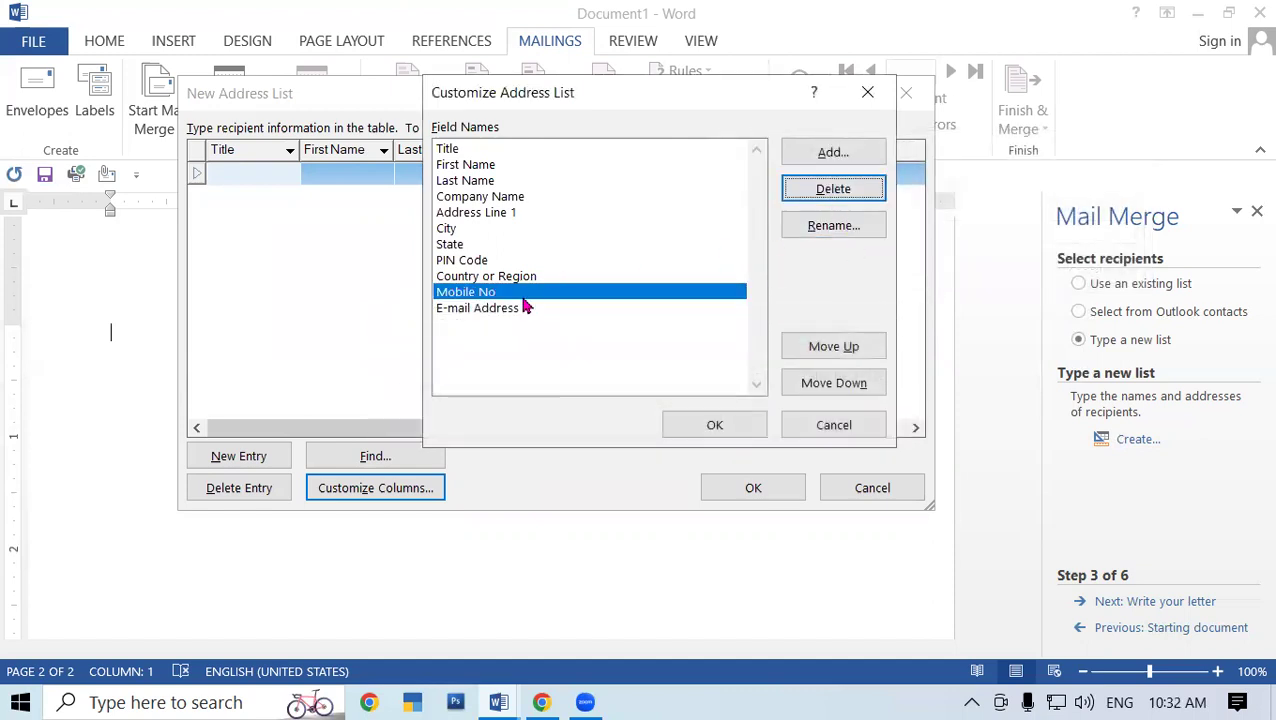
click(505, 307)
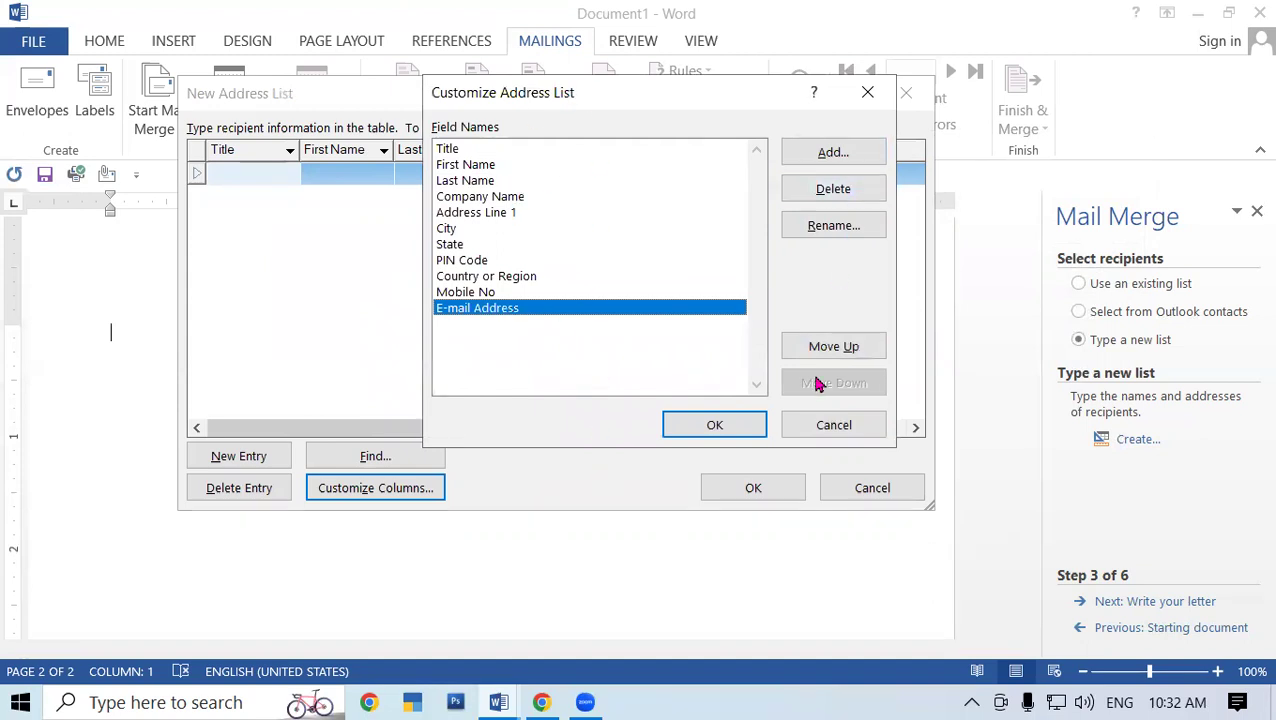
click(502, 217)
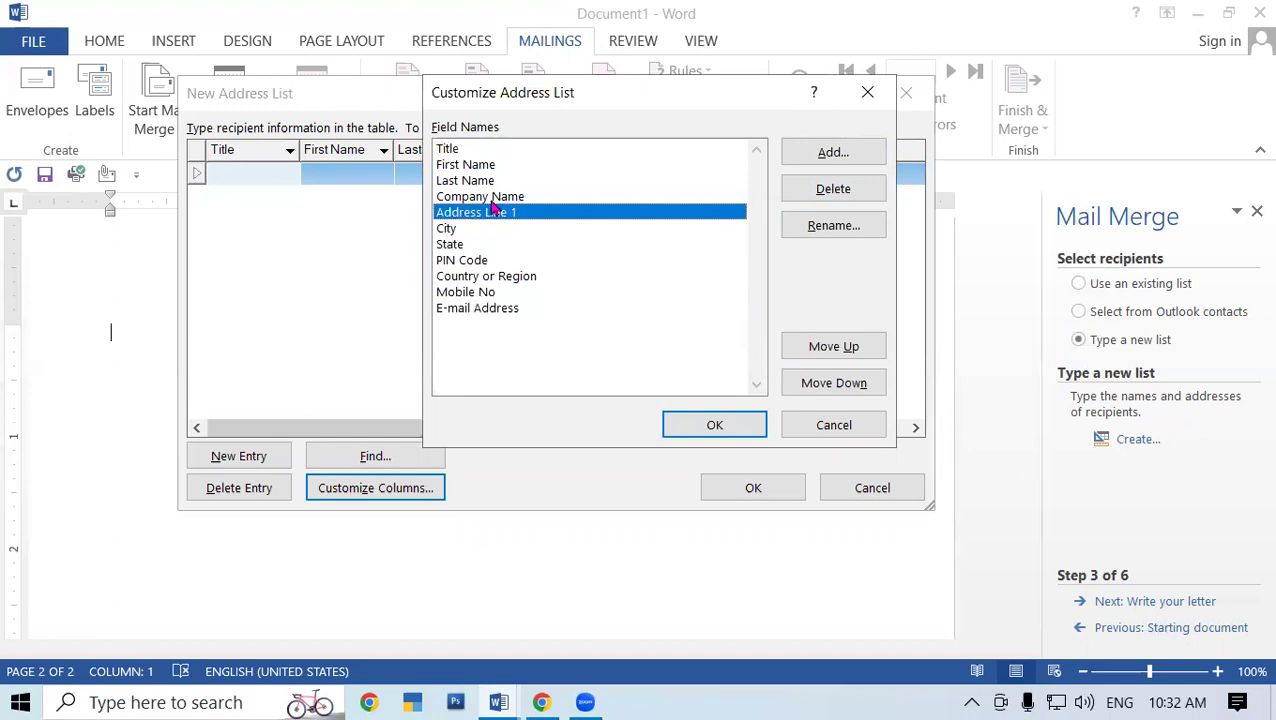
Move the PIN Code field up above State
click(490, 199)
click(482, 212)
click(458, 229)
click(469, 246)
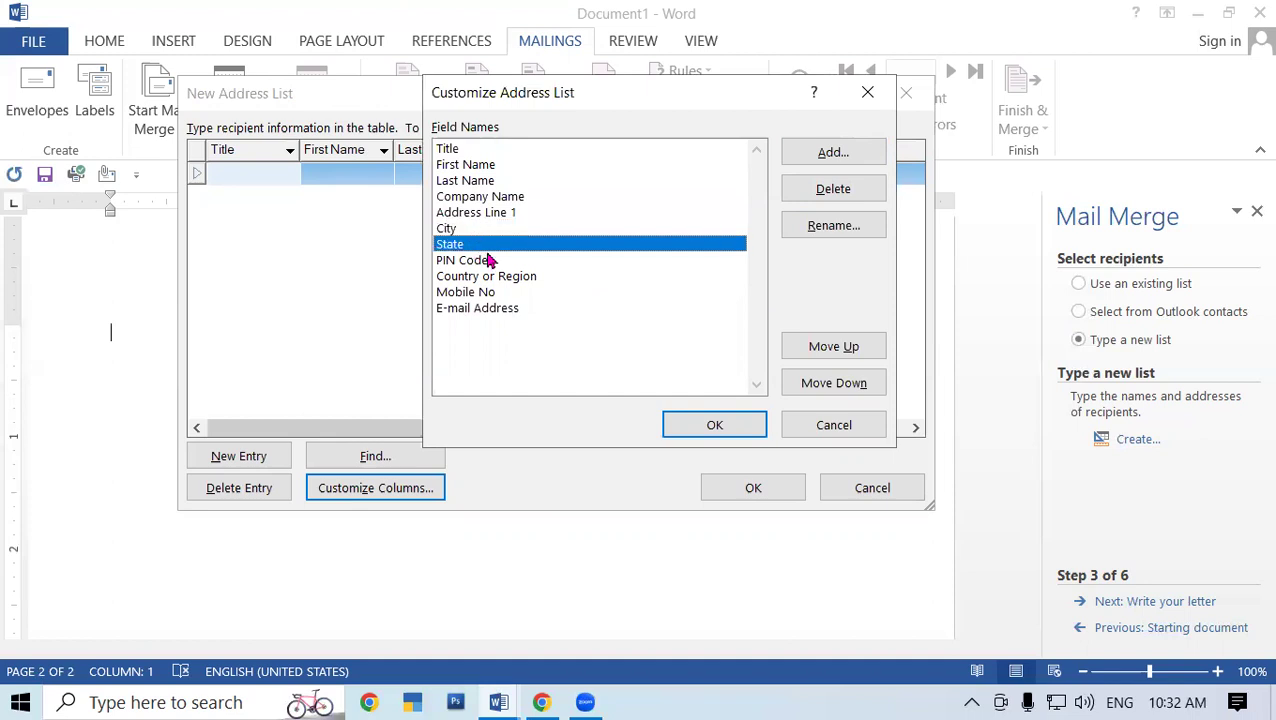
click(488, 262)
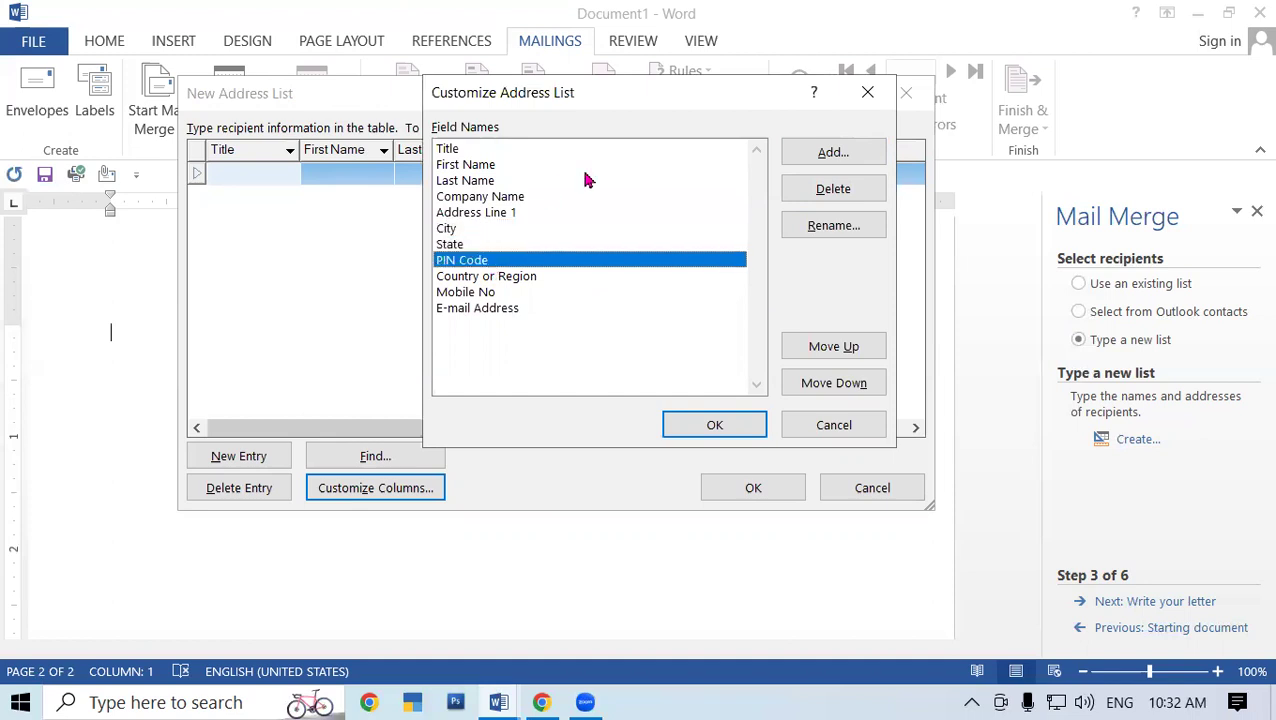
click(851, 346)
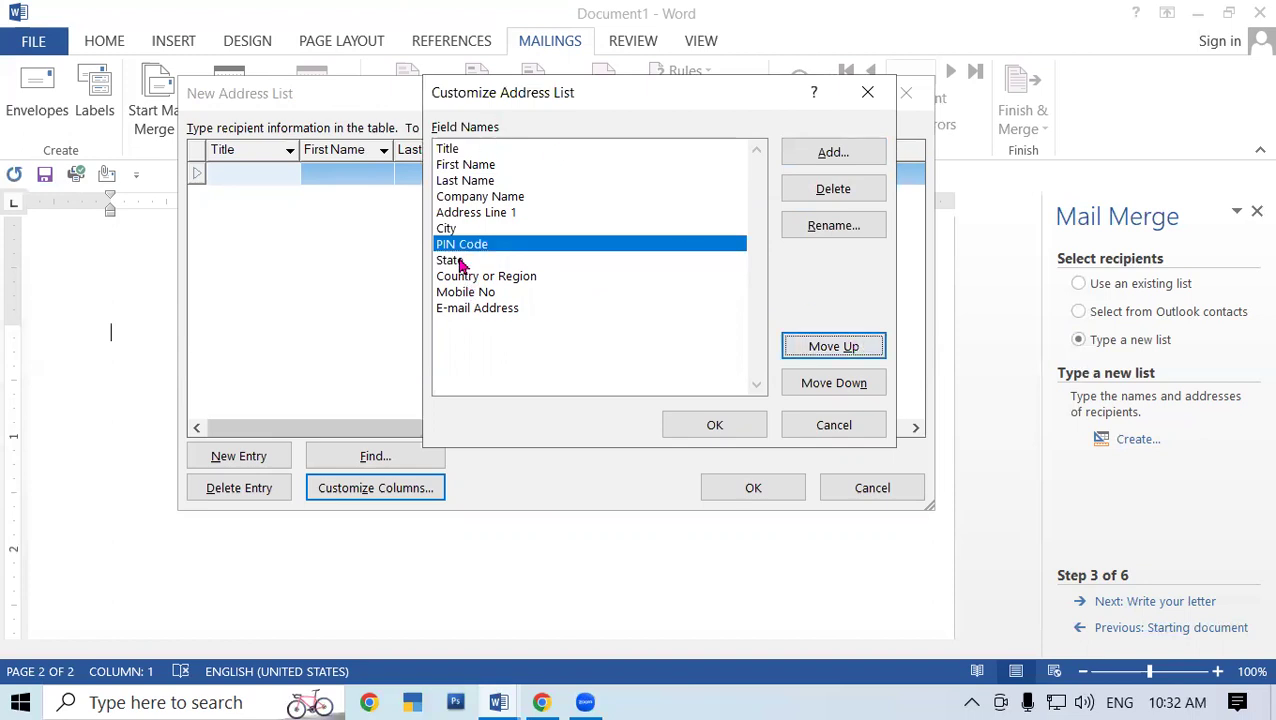
Move Mobile No and E-mail Address up four positions each, above City
click(475, 292)
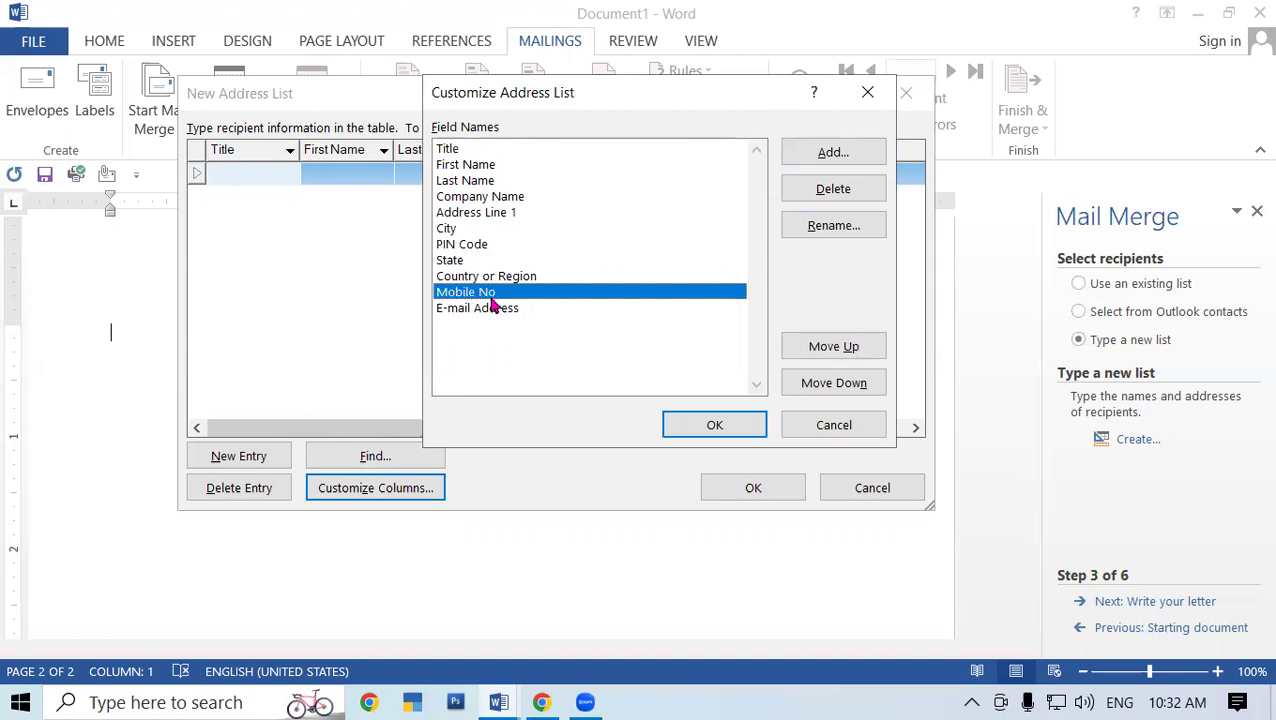
click(847, 359)
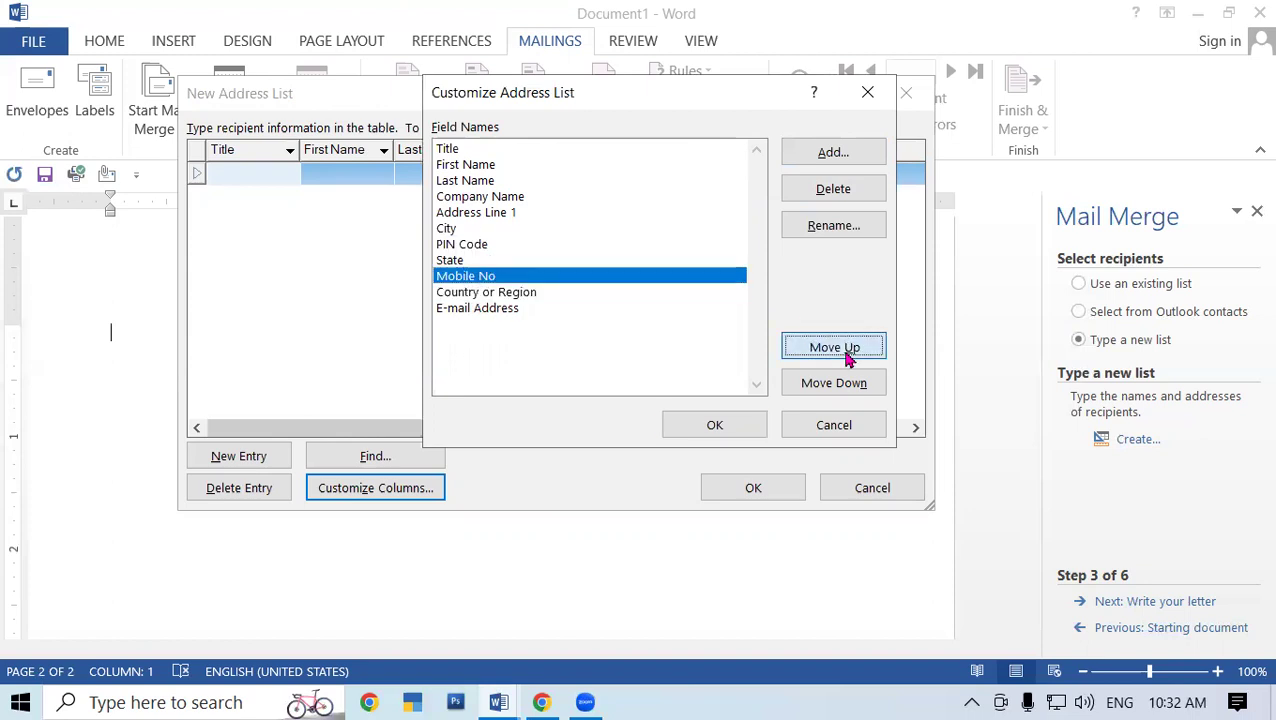
click(847, 359)
click(847, 359)
click(847, 359)
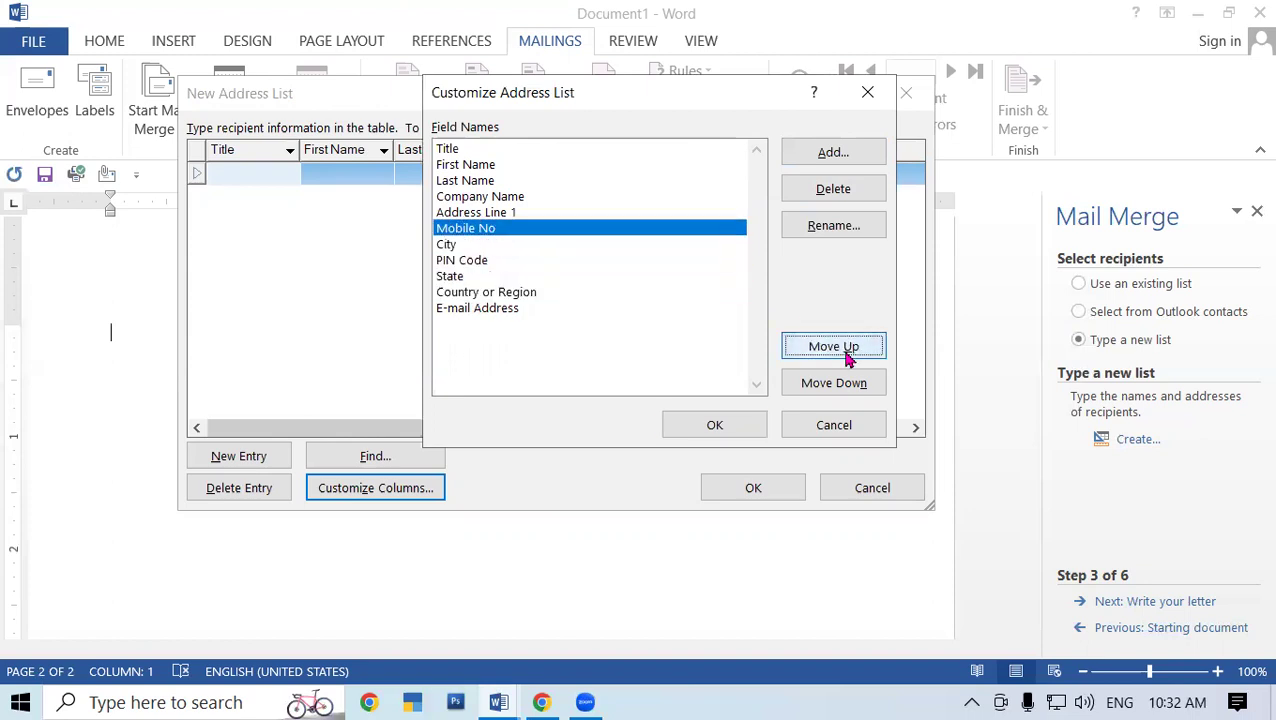
click(495, 307)
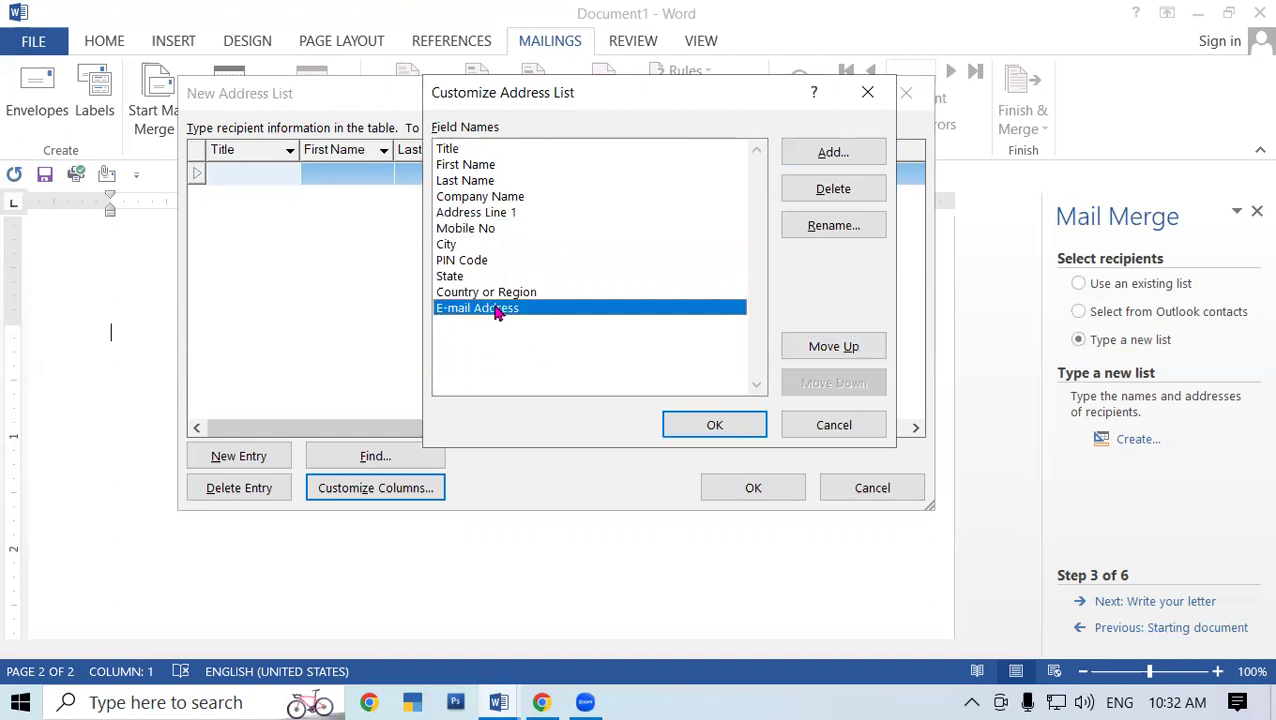
click(812, 347)
click(812, 347)
click(812, 347)
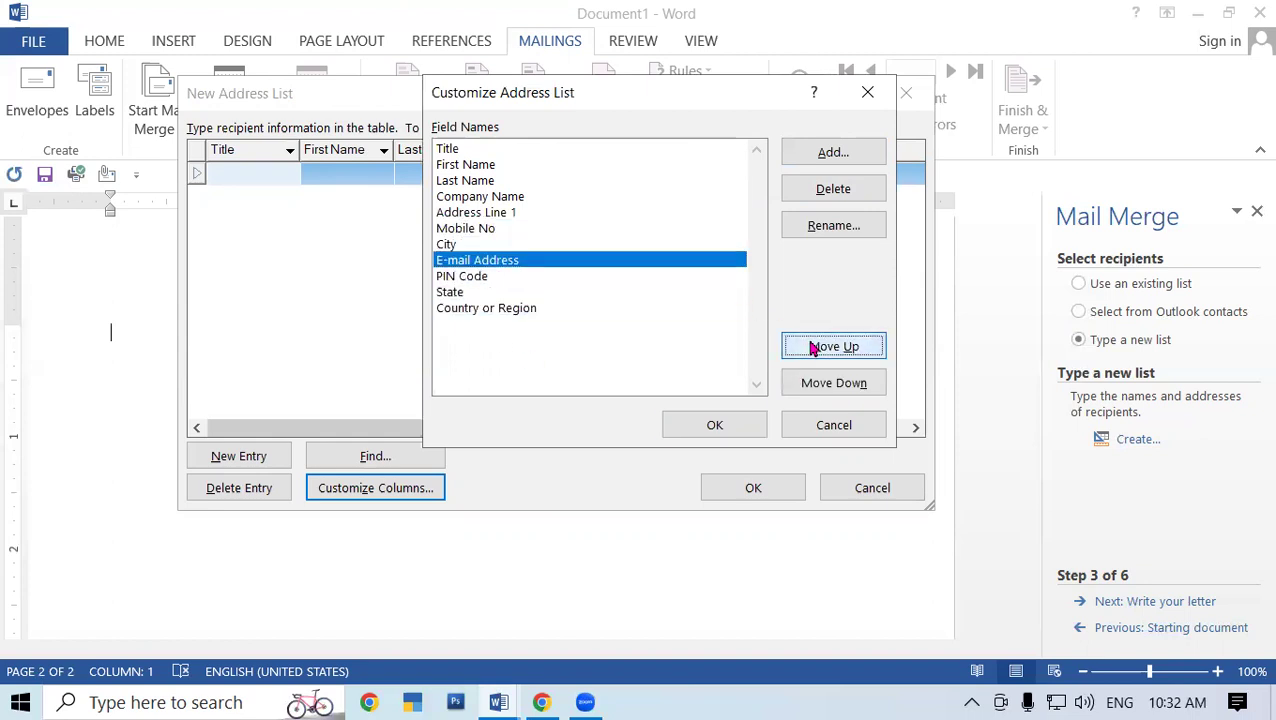
click(812, 347)
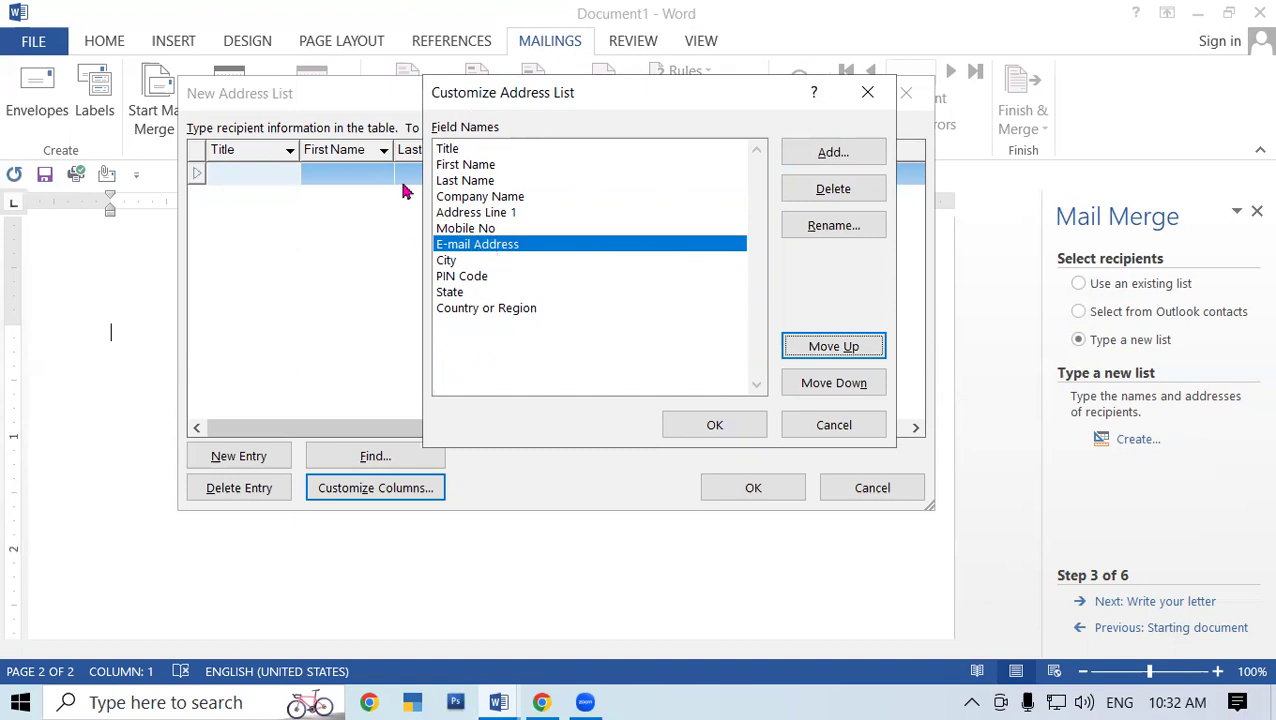
Apply the custom fields and enter the first recipient's title, name, company GIT, address and mobile number
click(710, 427)
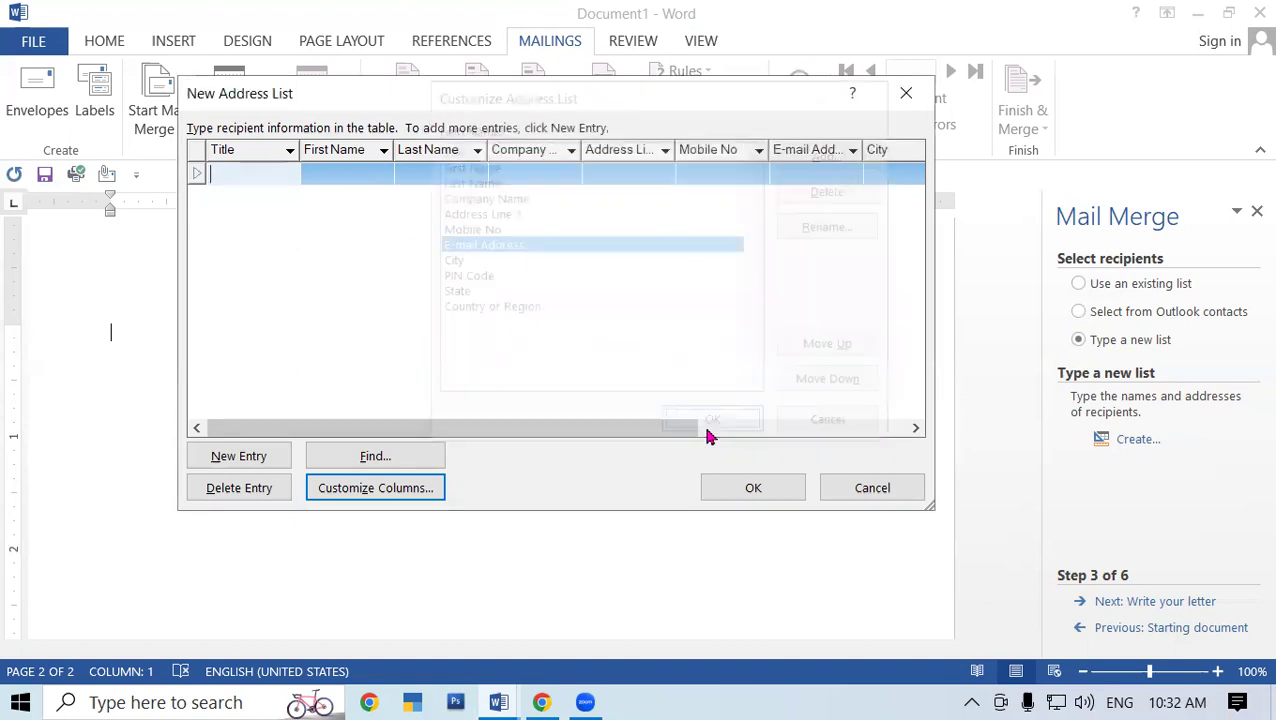
text(Mr)
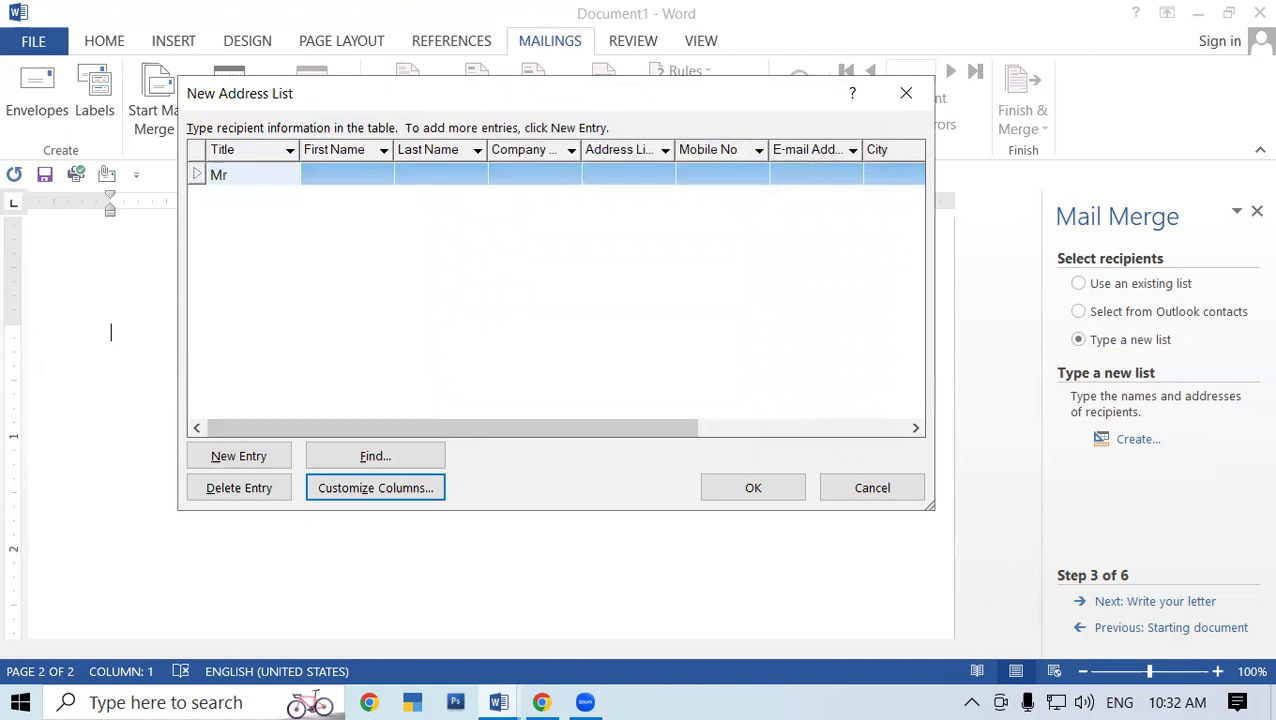
key(Tab)
key(Tab)
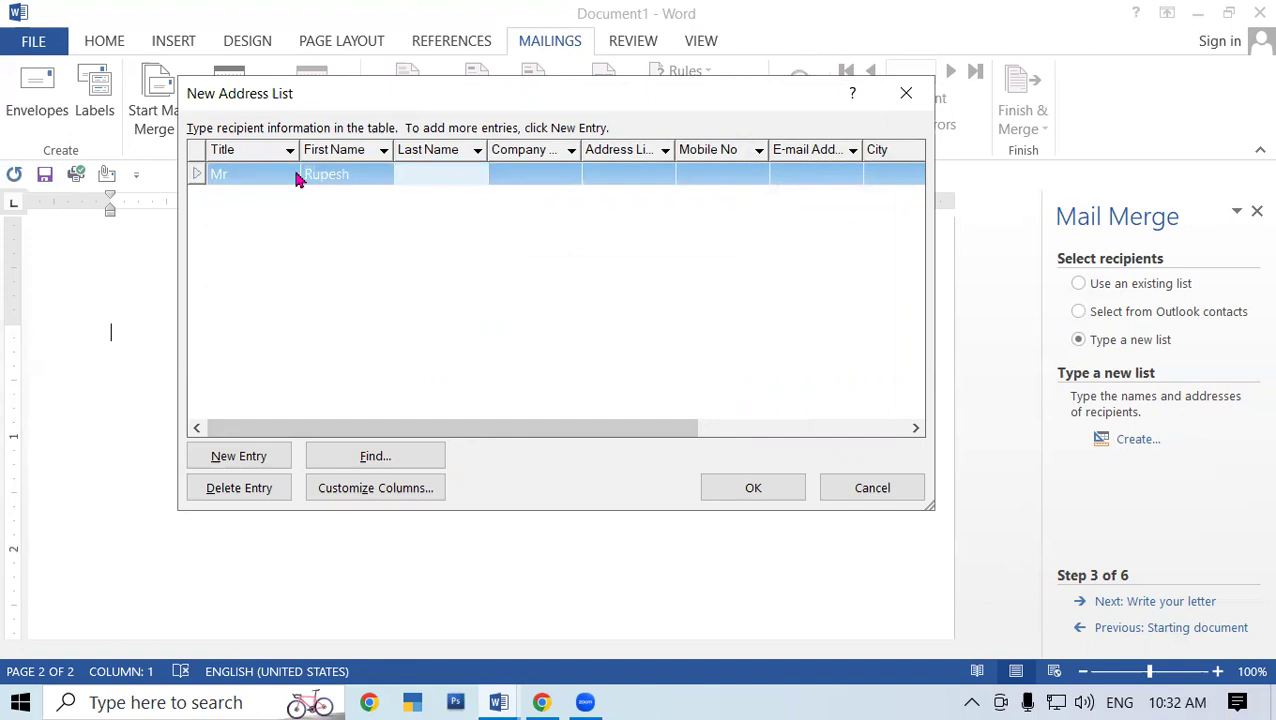
key(Tab)
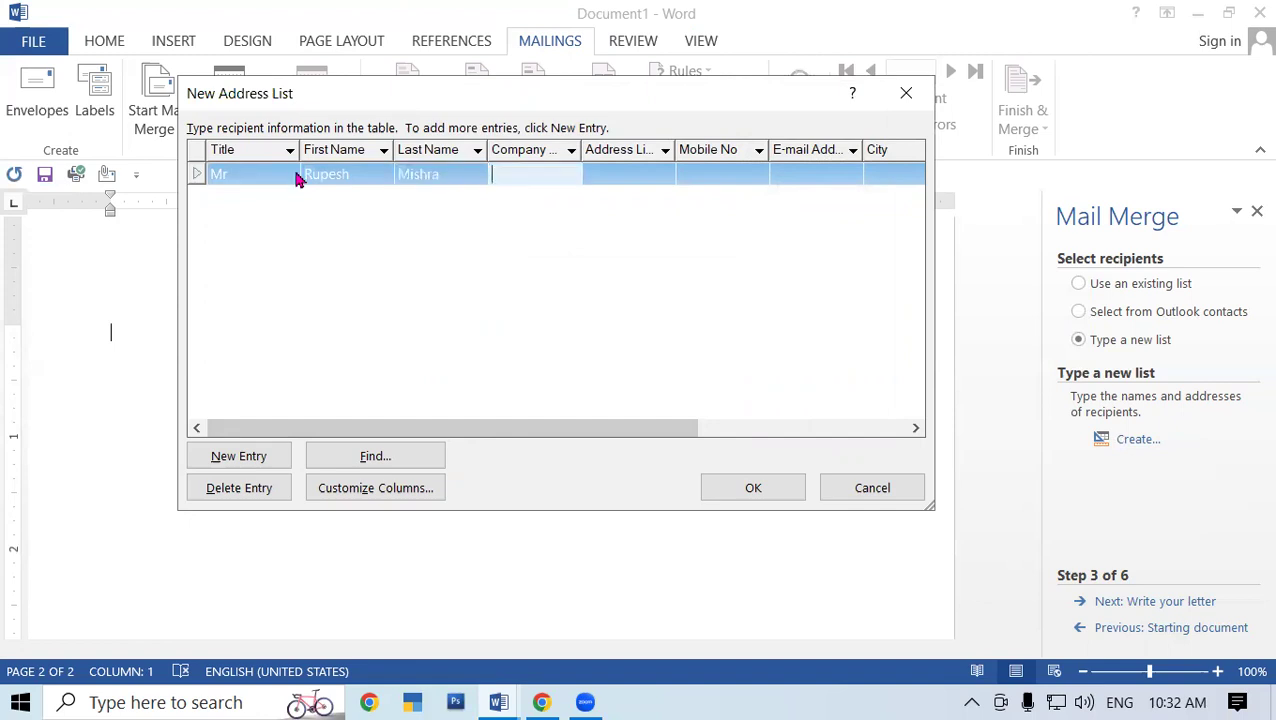
text(GIT)
key(Tab)
text(Padraun)
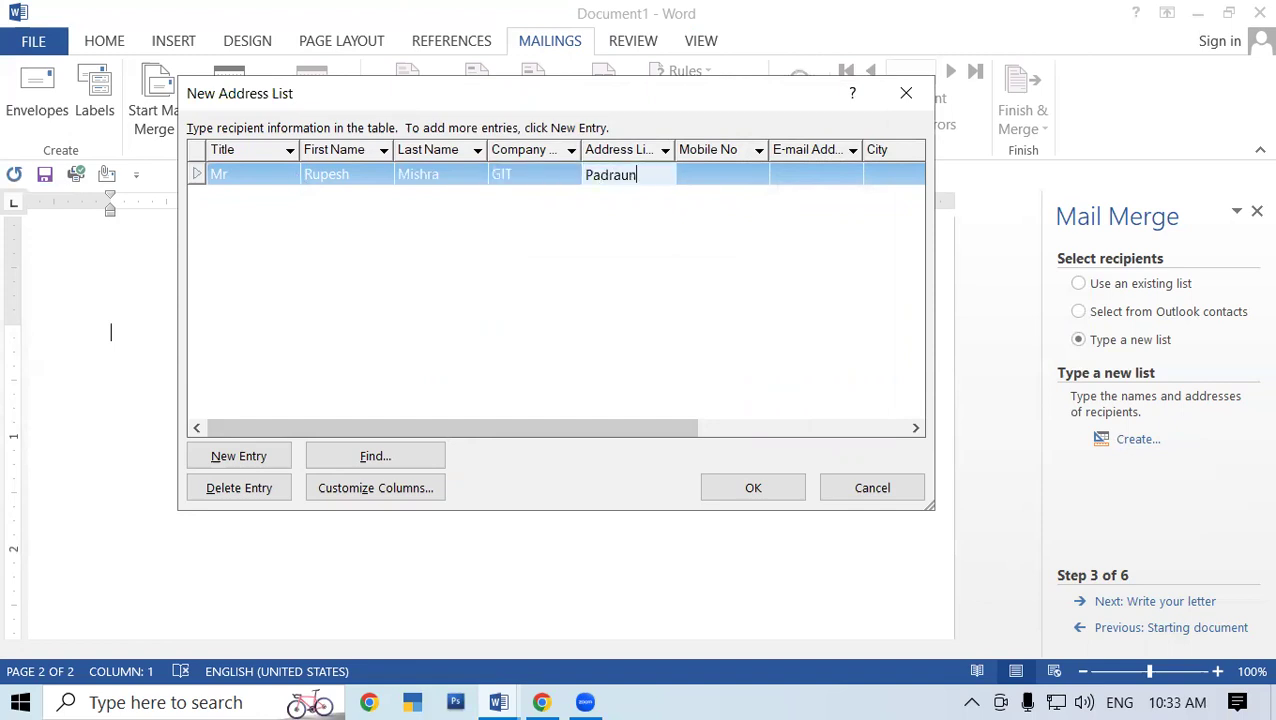
text(a)
key(Tab)
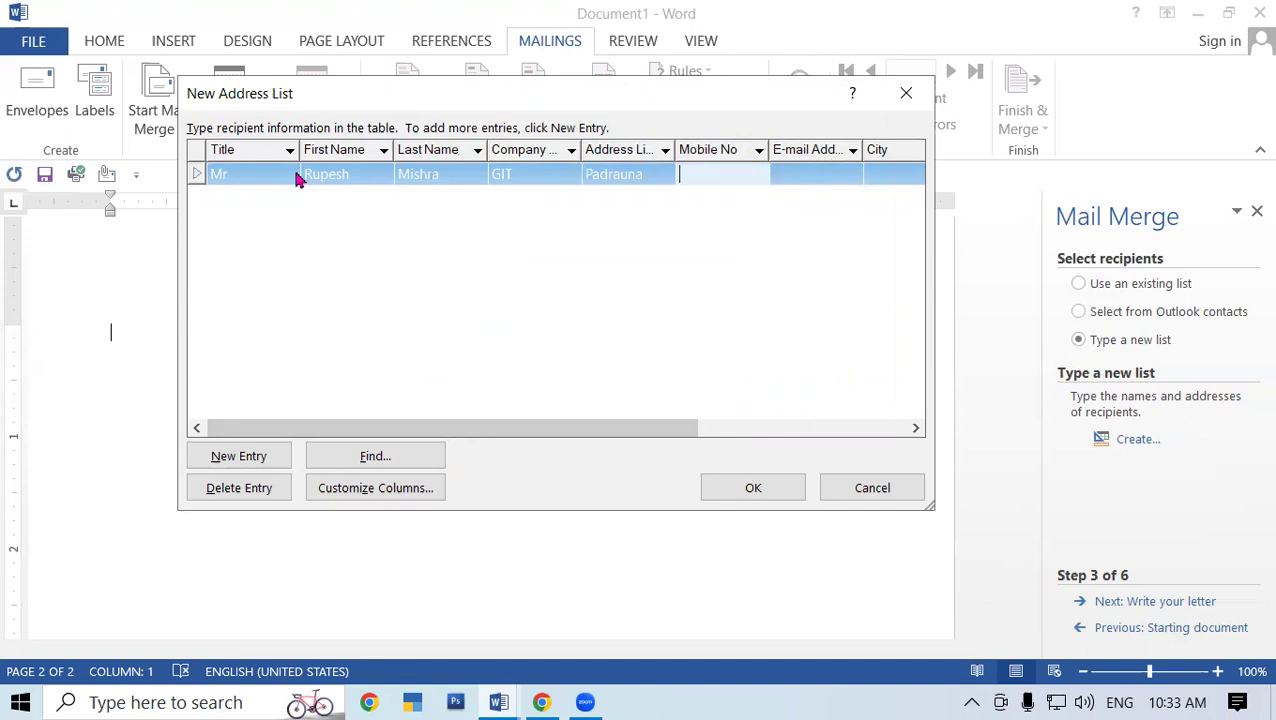
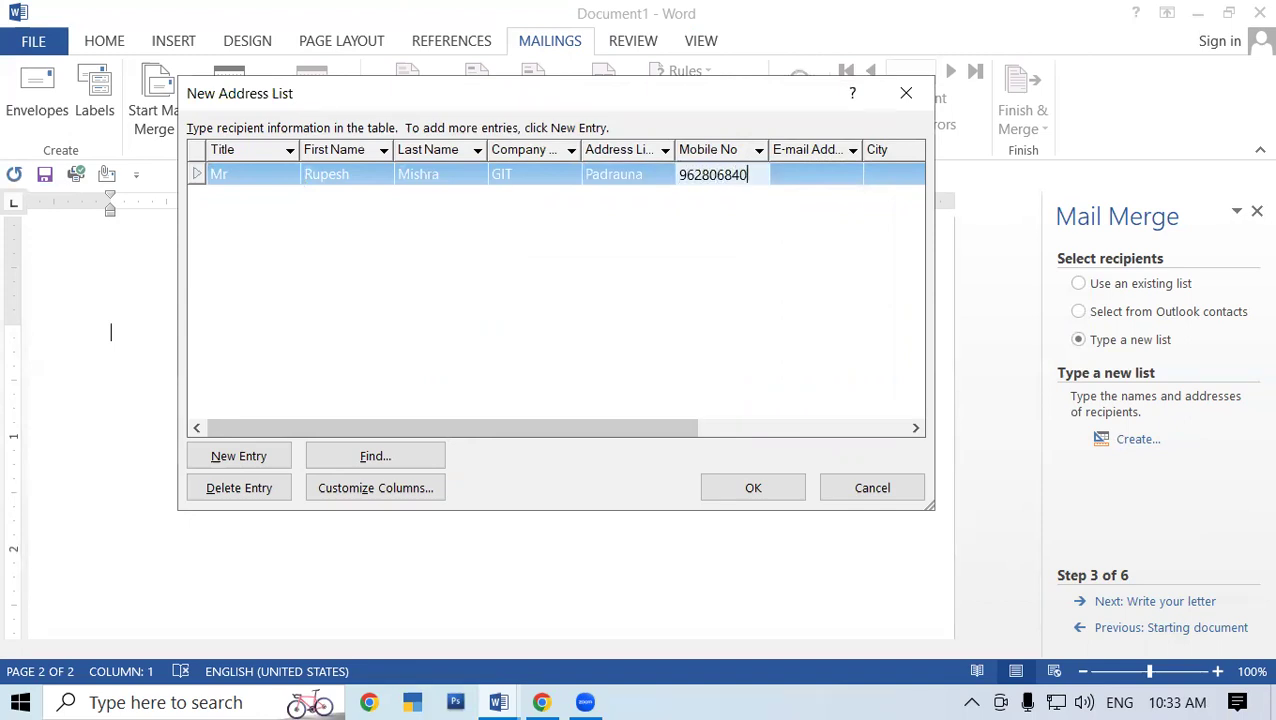
Add the first recipient's e-mail, city, PIN code, state UP and country India, then start a second entry titled Mr
key(Tab)
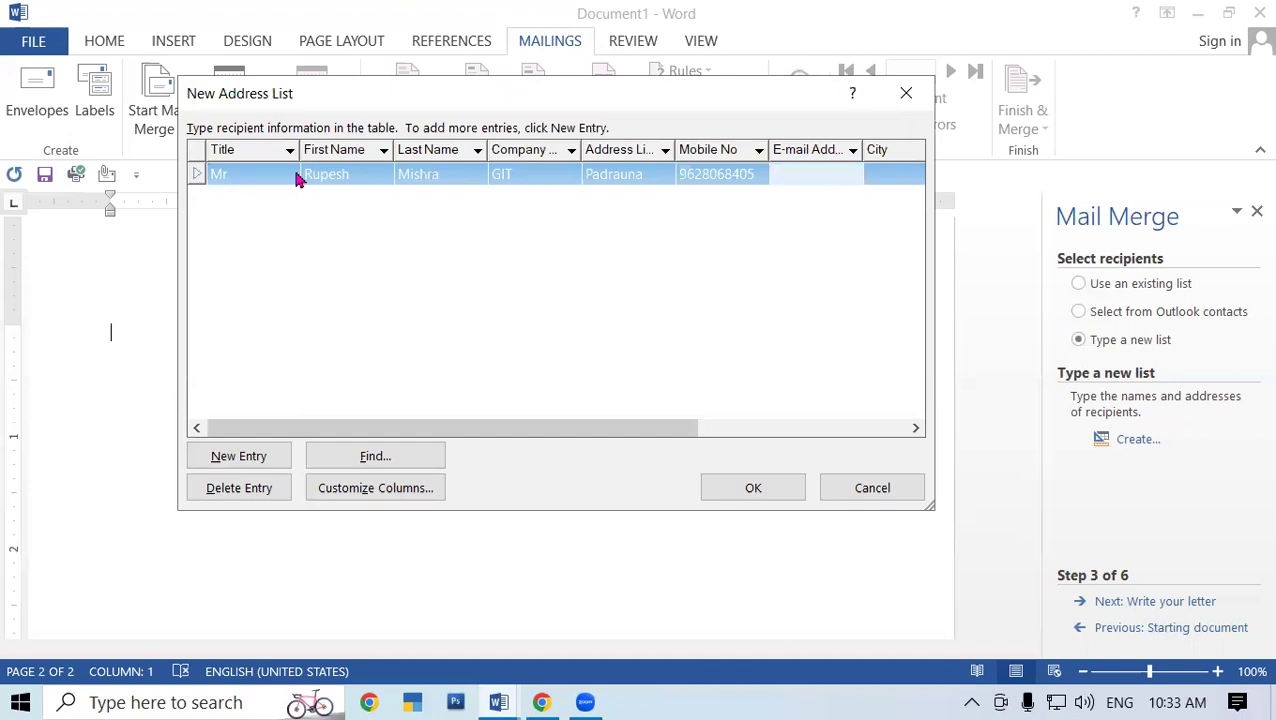
key(Tab)
text(Padrauna)
key(Tab)
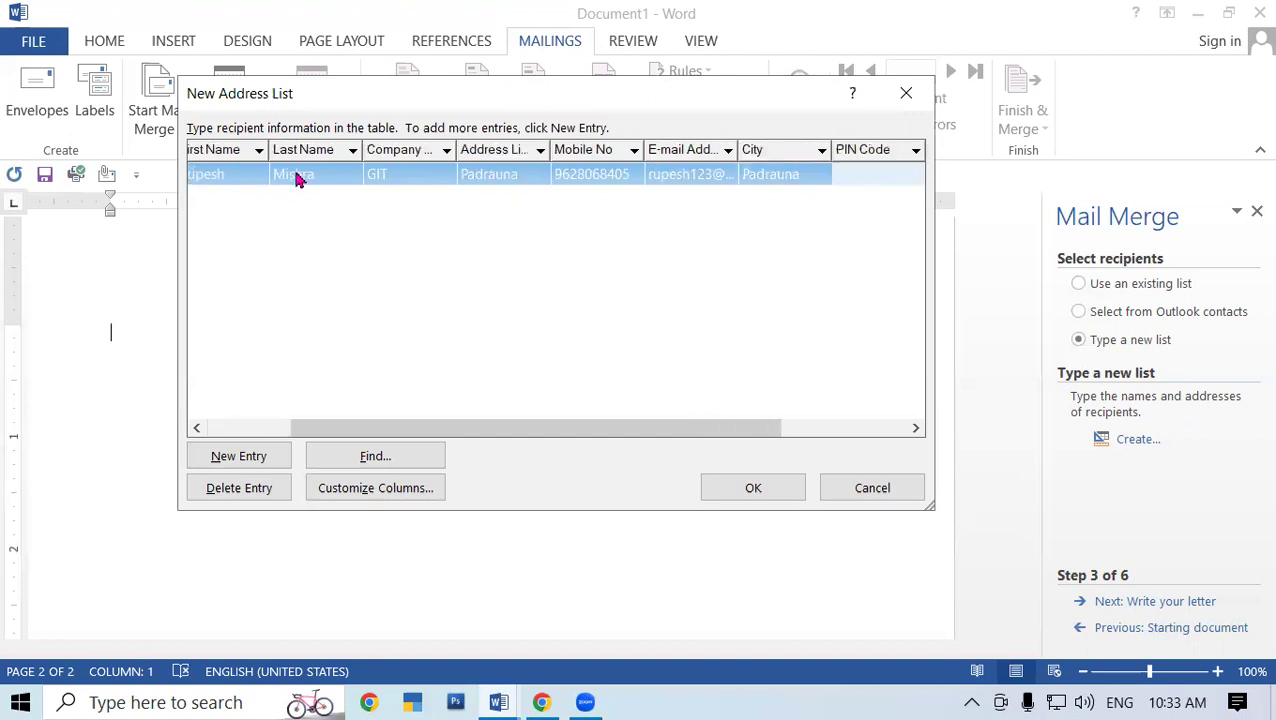
text(274304)
key(Tab)
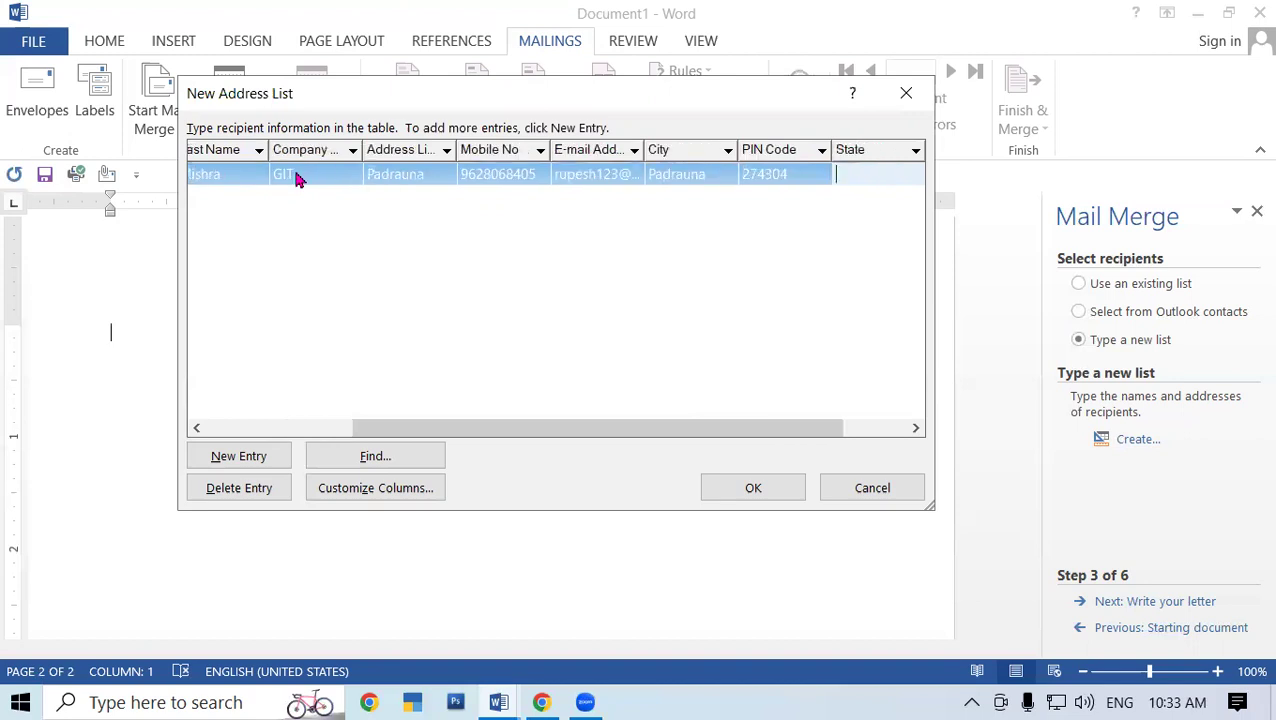
text(UP)
key(Tab)
text(India)
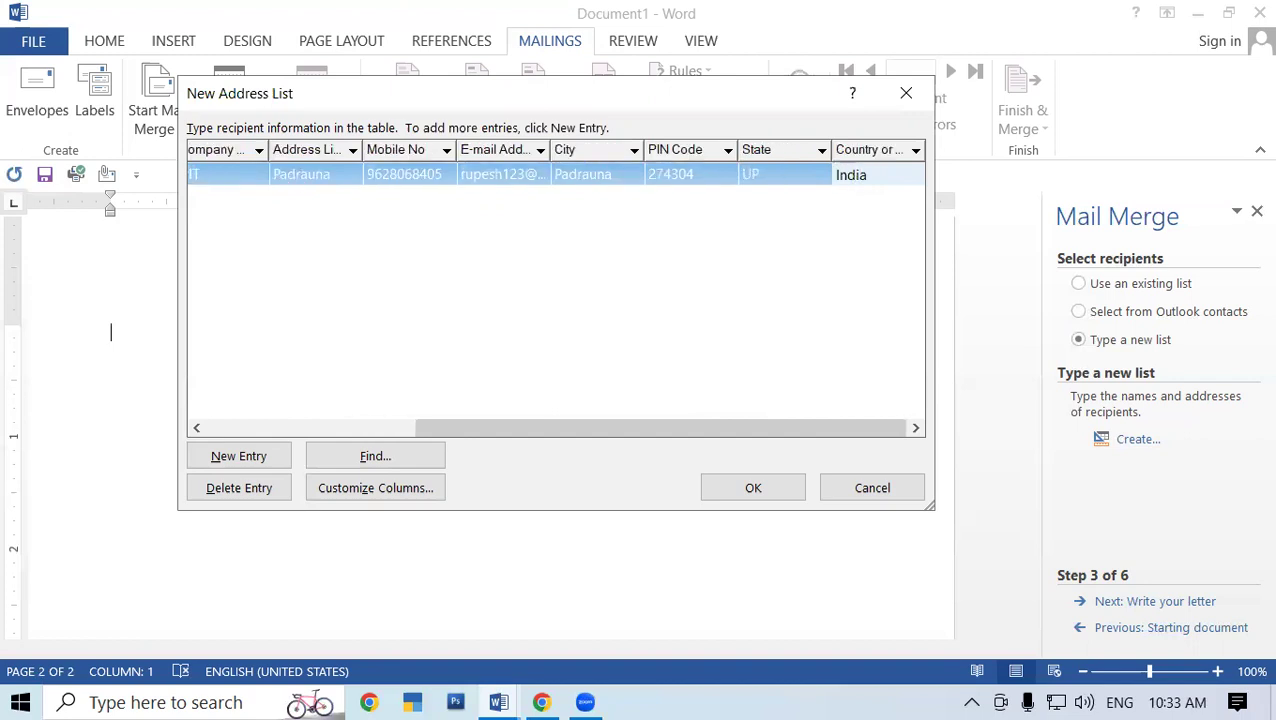
key(Tab)
text(Mr)
key(Tab)
Fill in the second recipient's first and last name, company GIT and address, leaving contact fields blank
key(Tab)
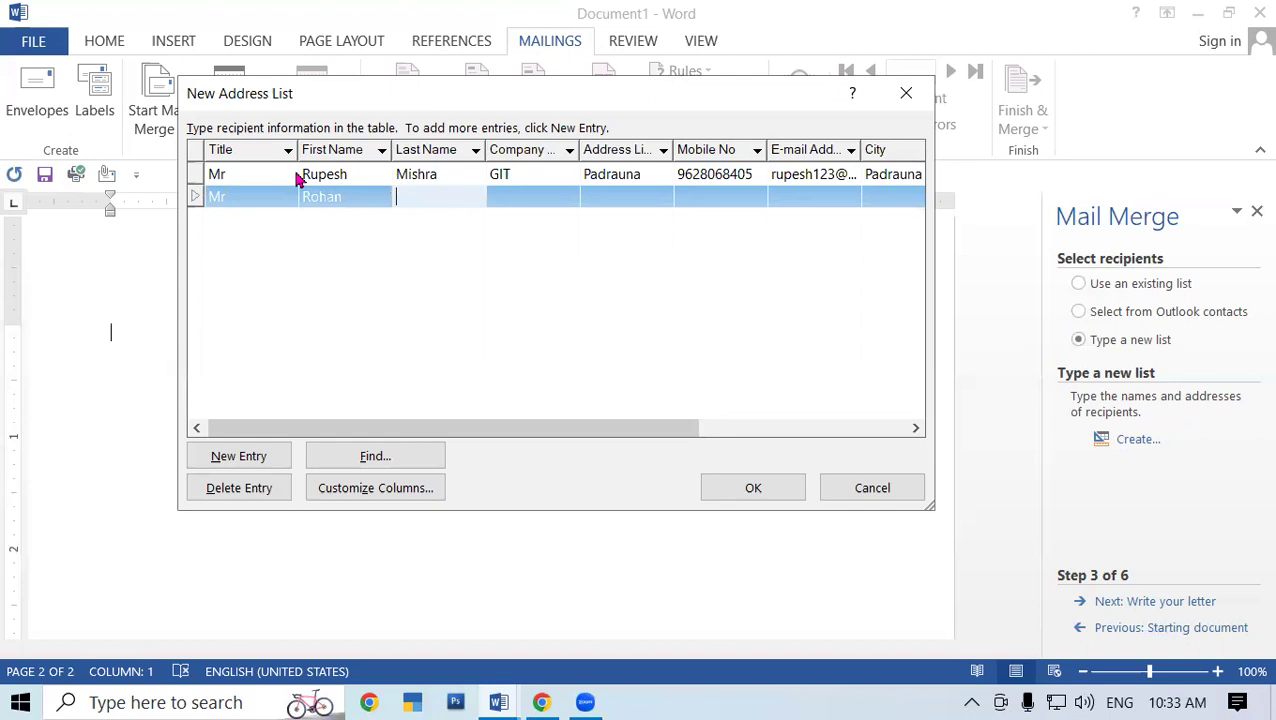
key(Tab)
text(GIT)
key(Tab)
text(Ramkola)
key(Tab)
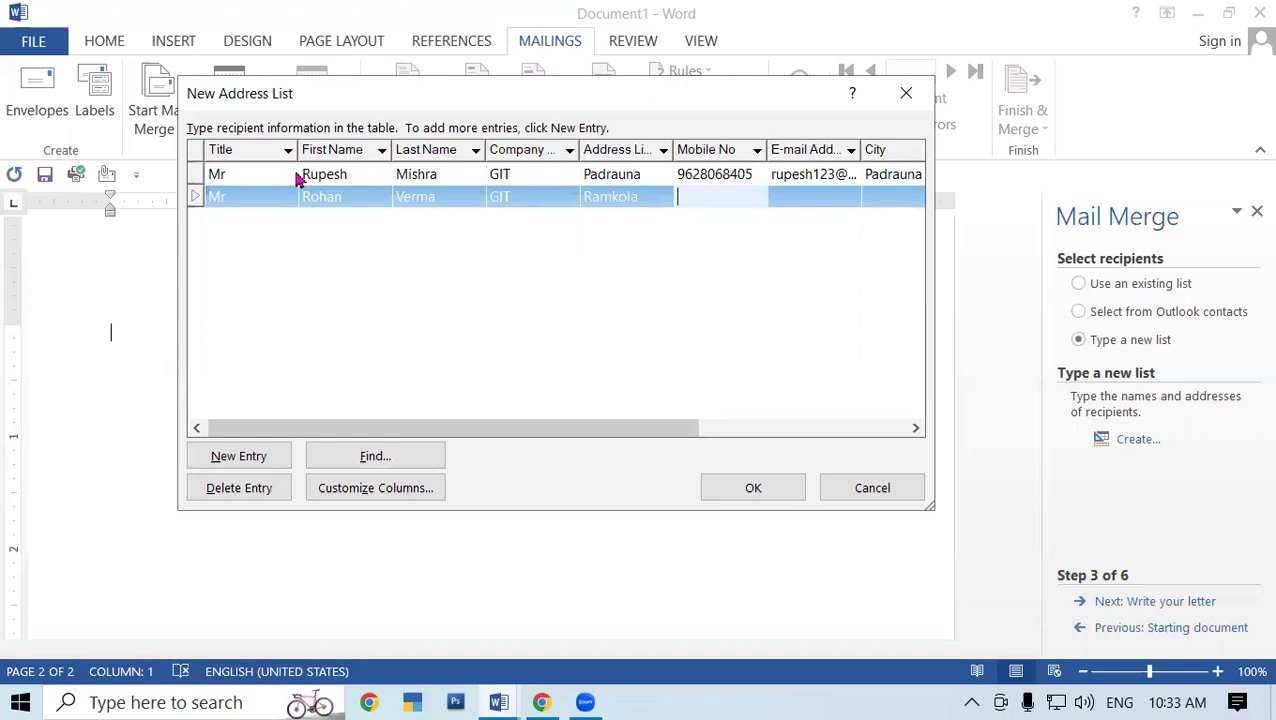
key(Tab)
key(Tab)
key(Tab)
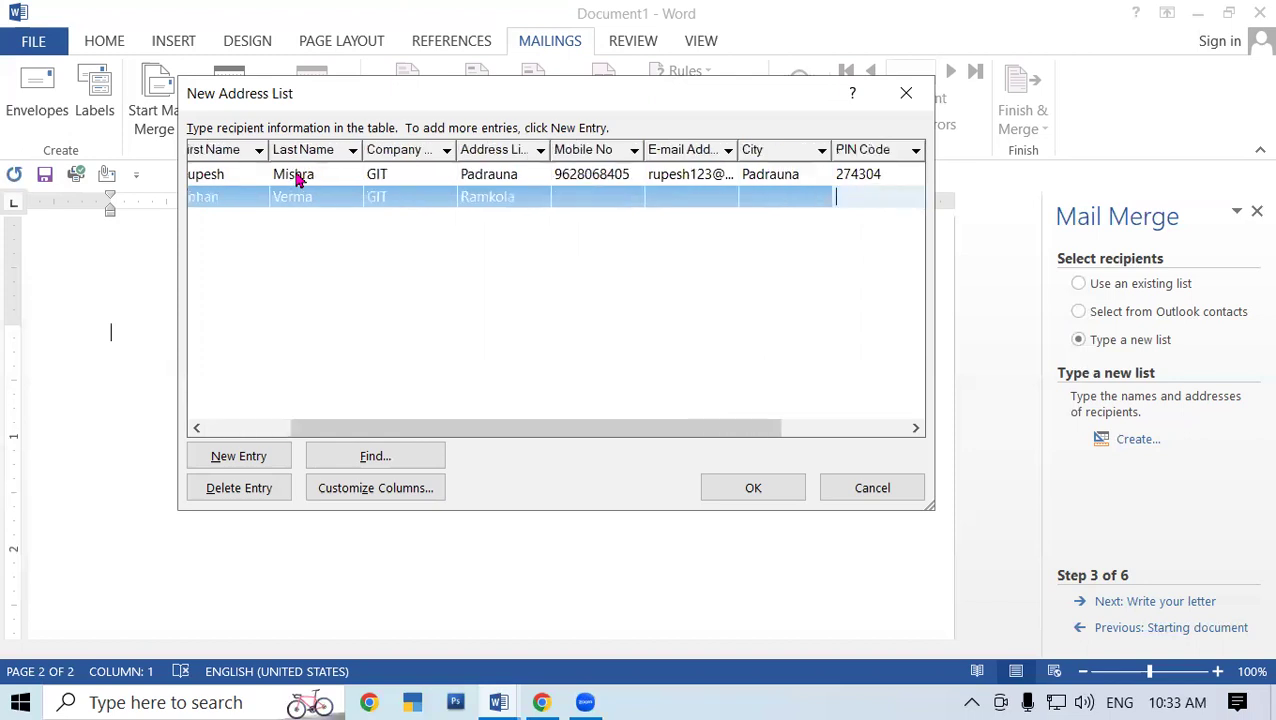
key(Tab)
key(Tab)
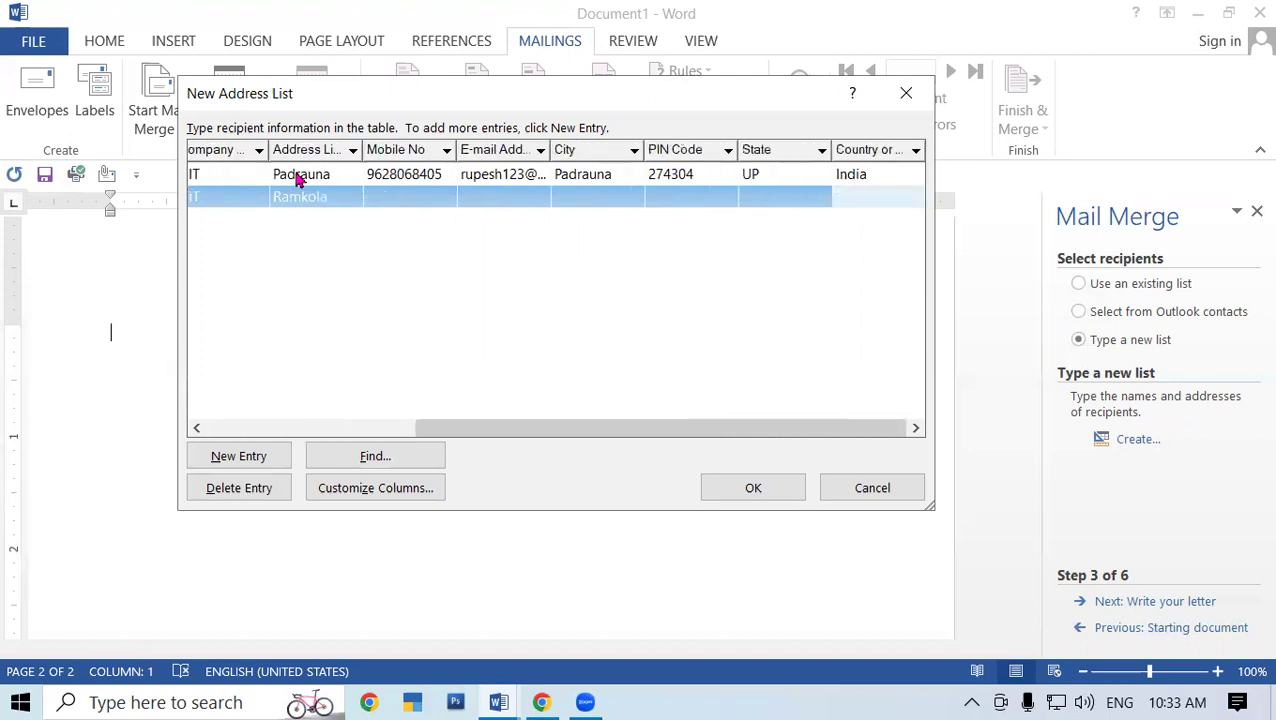
Add a third recipient titled Mr with first and last name, company TVS and address, fixing typos
key(Tab)
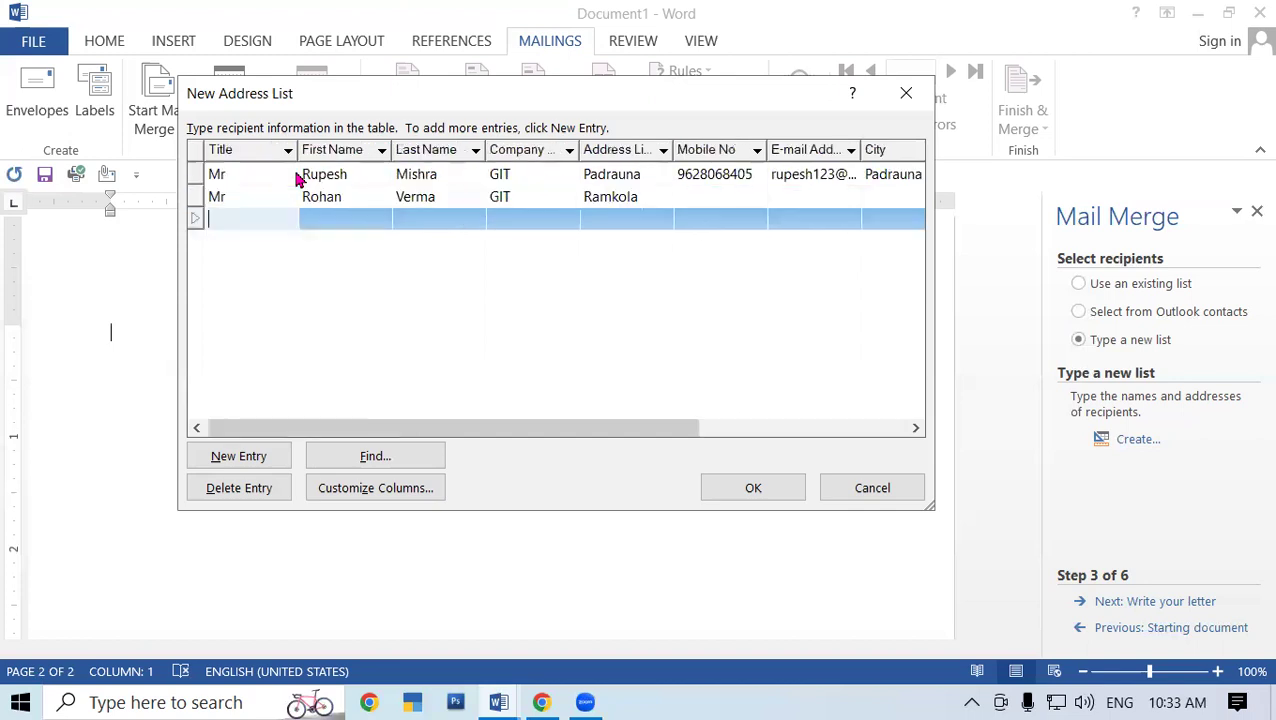
text(Mr)
key(Tab)
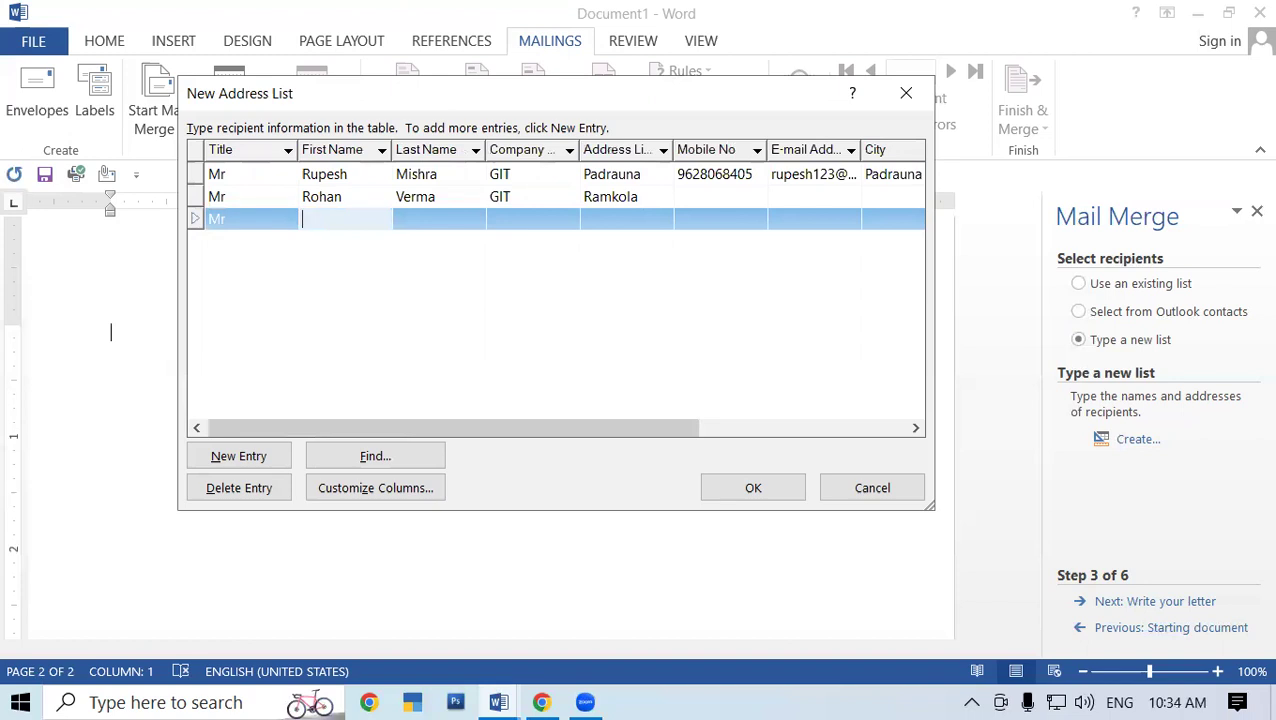
key(Tab)
key(Tab)
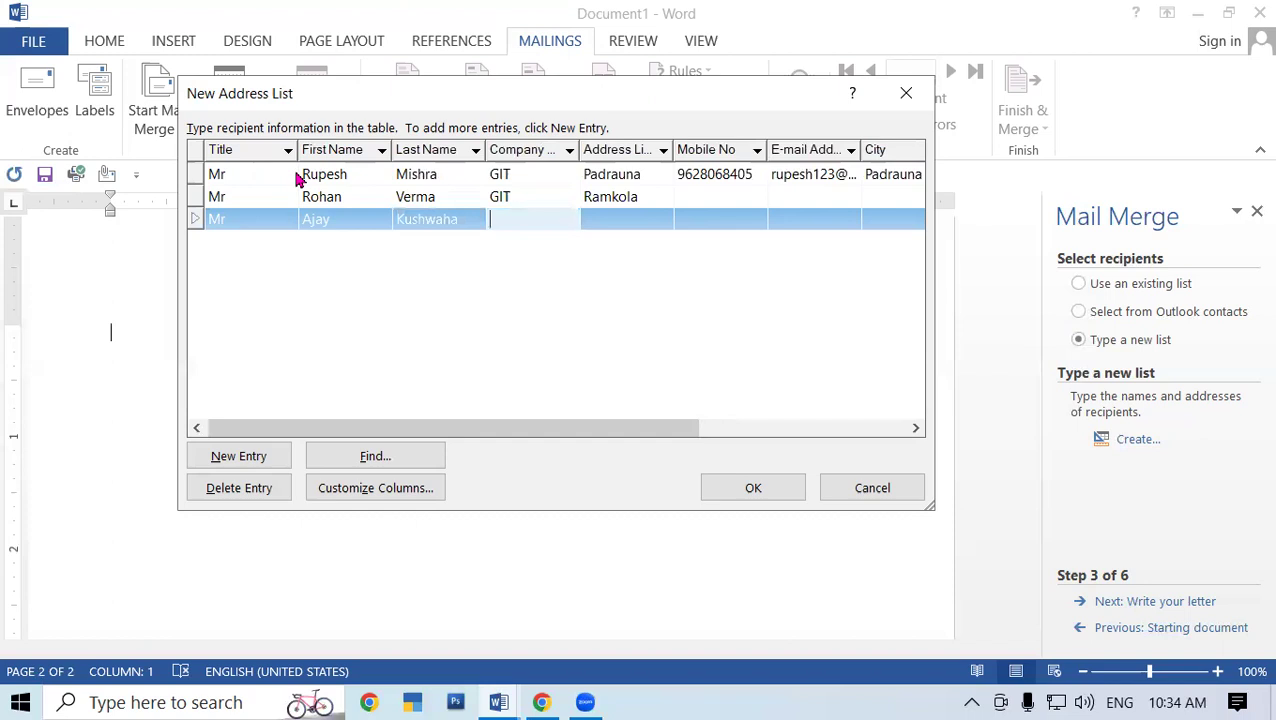
text(TVA)
key(BackSpace)
text(S)
key(Tab)
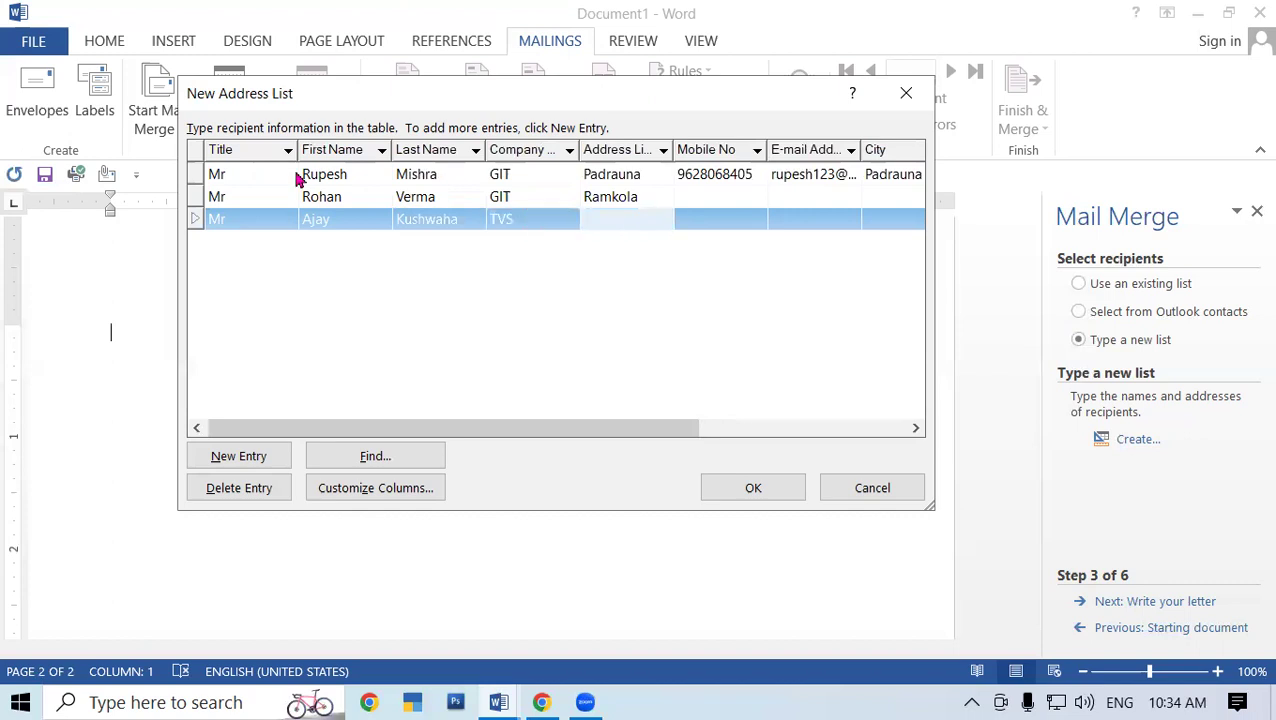
text(Ka)
text(sia)
key(Tab)
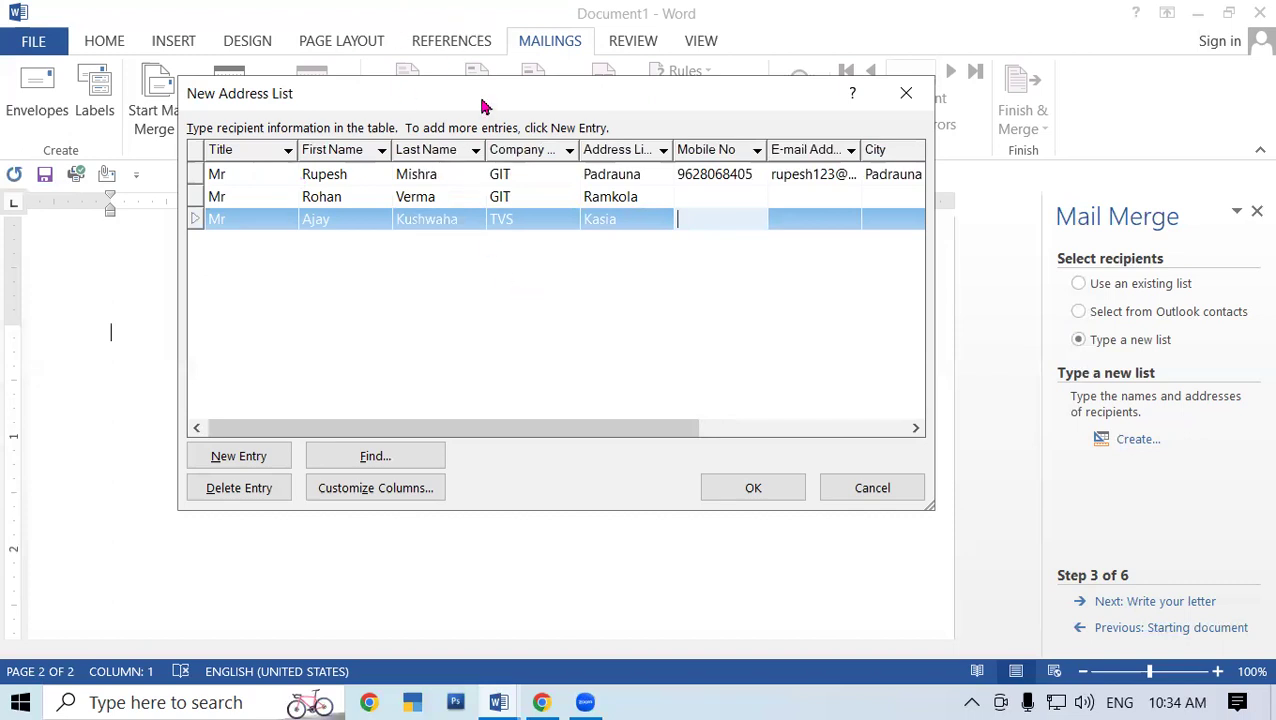
drag(481, 105, 472, 90)
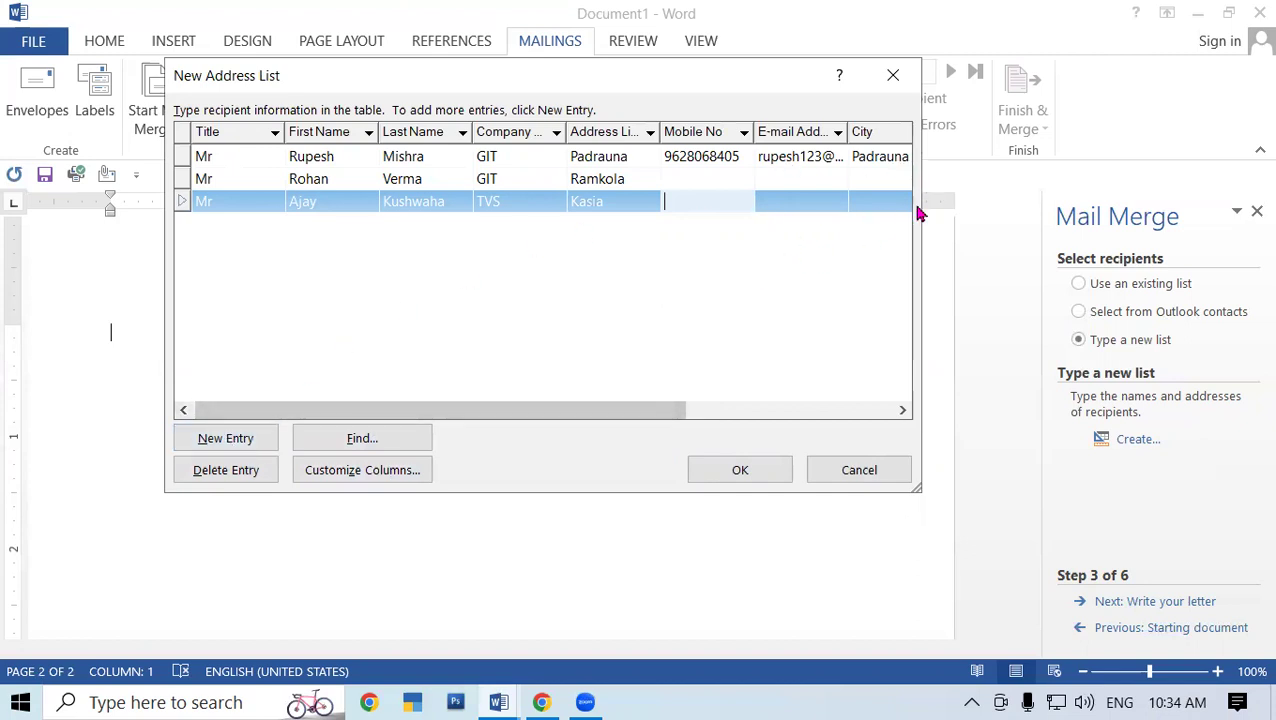
click(228, 440)
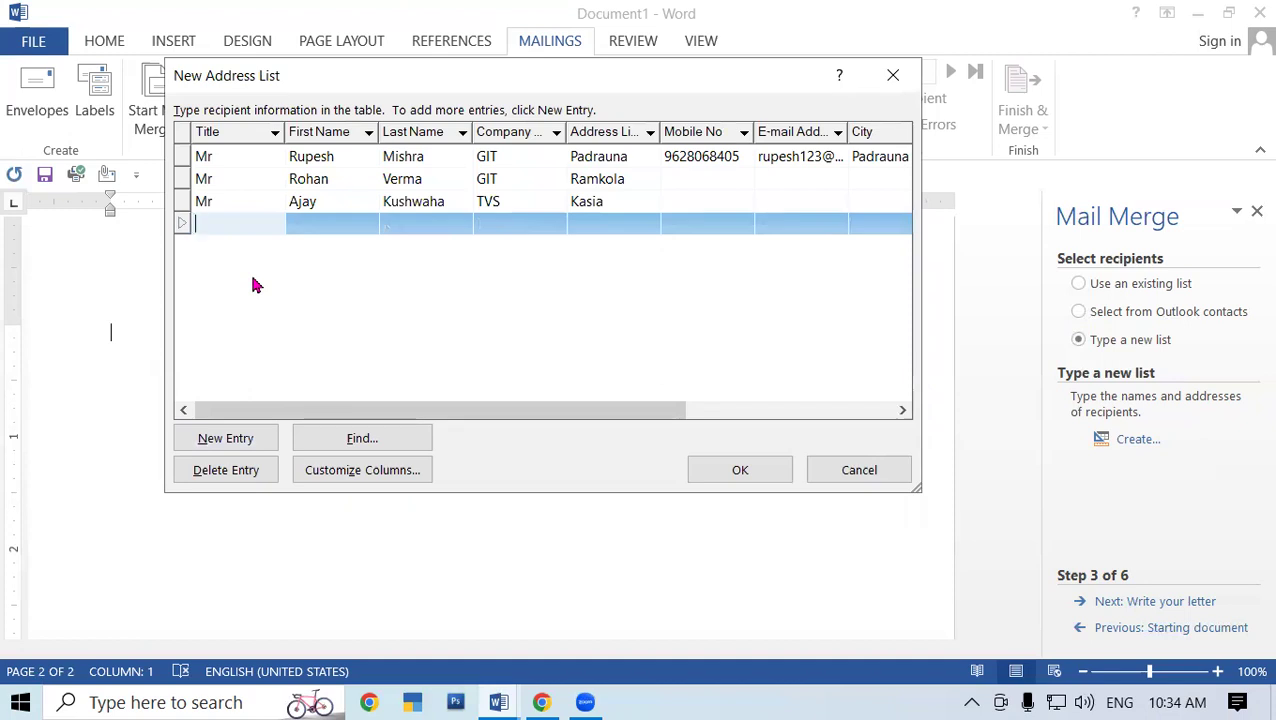
click(233, 477)
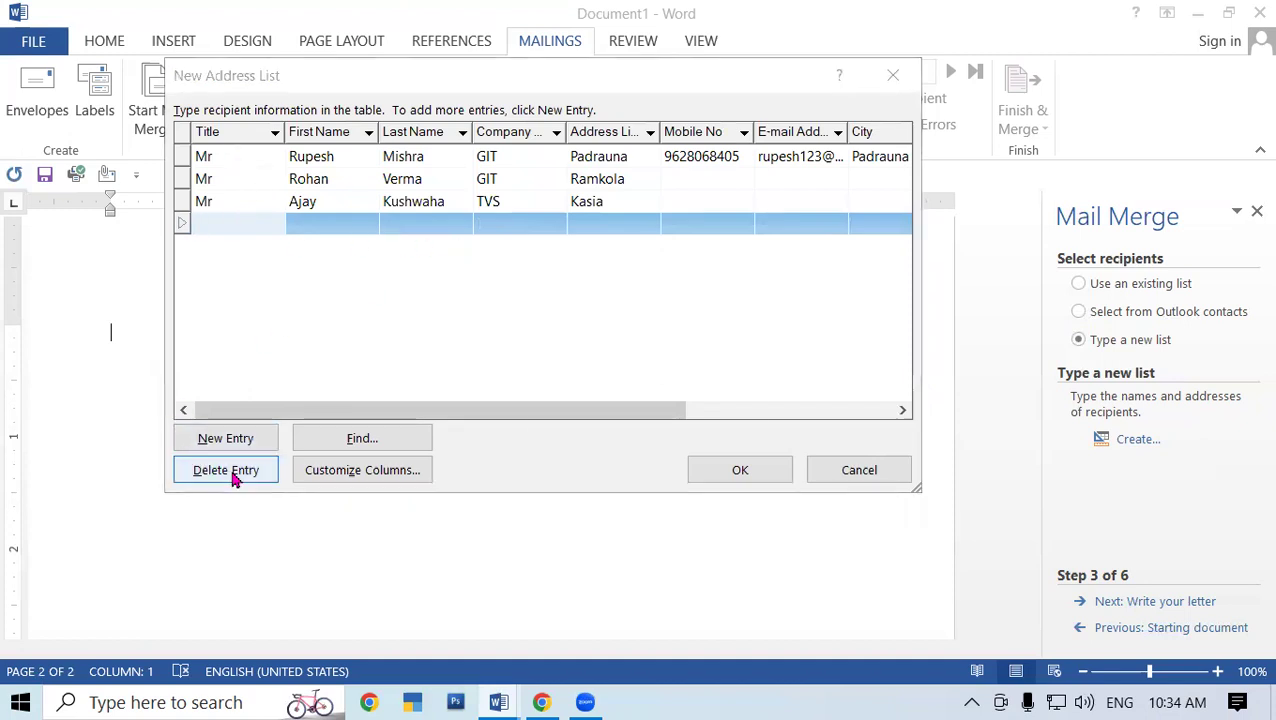
click(627, 426)
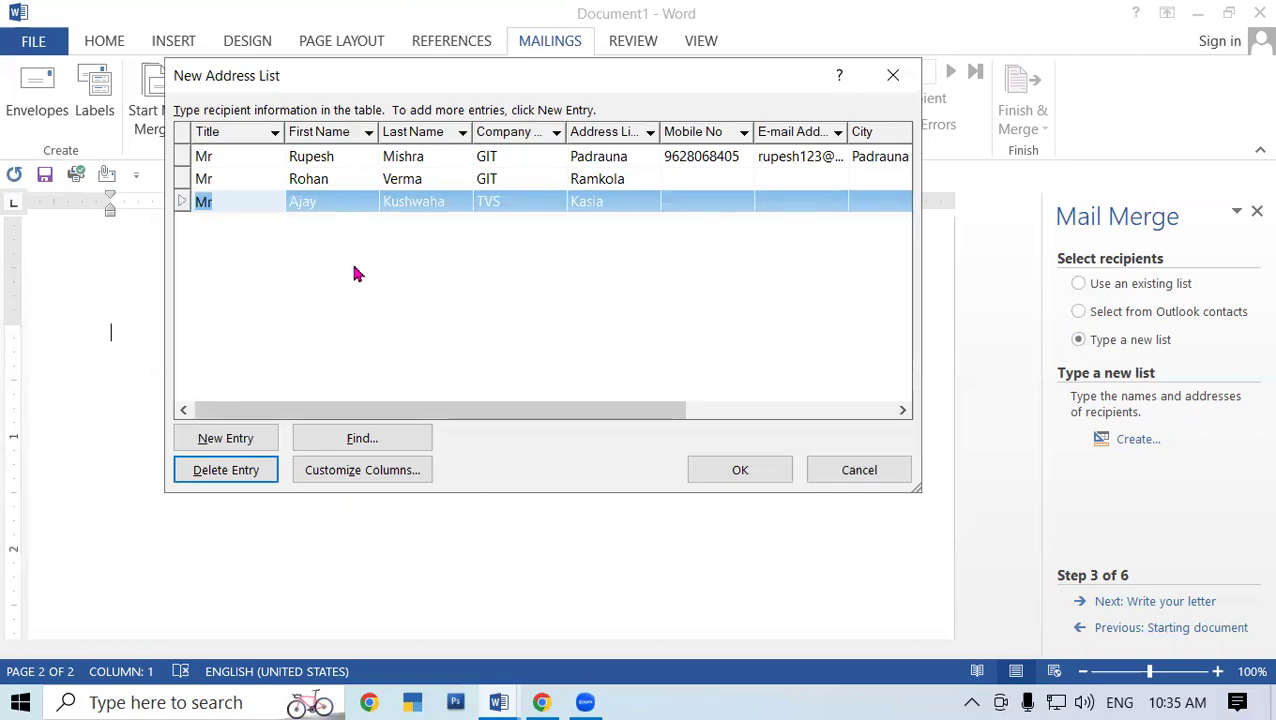
Find the first recipient's entry by first name, then close the Find Entry box
click(356, 443)
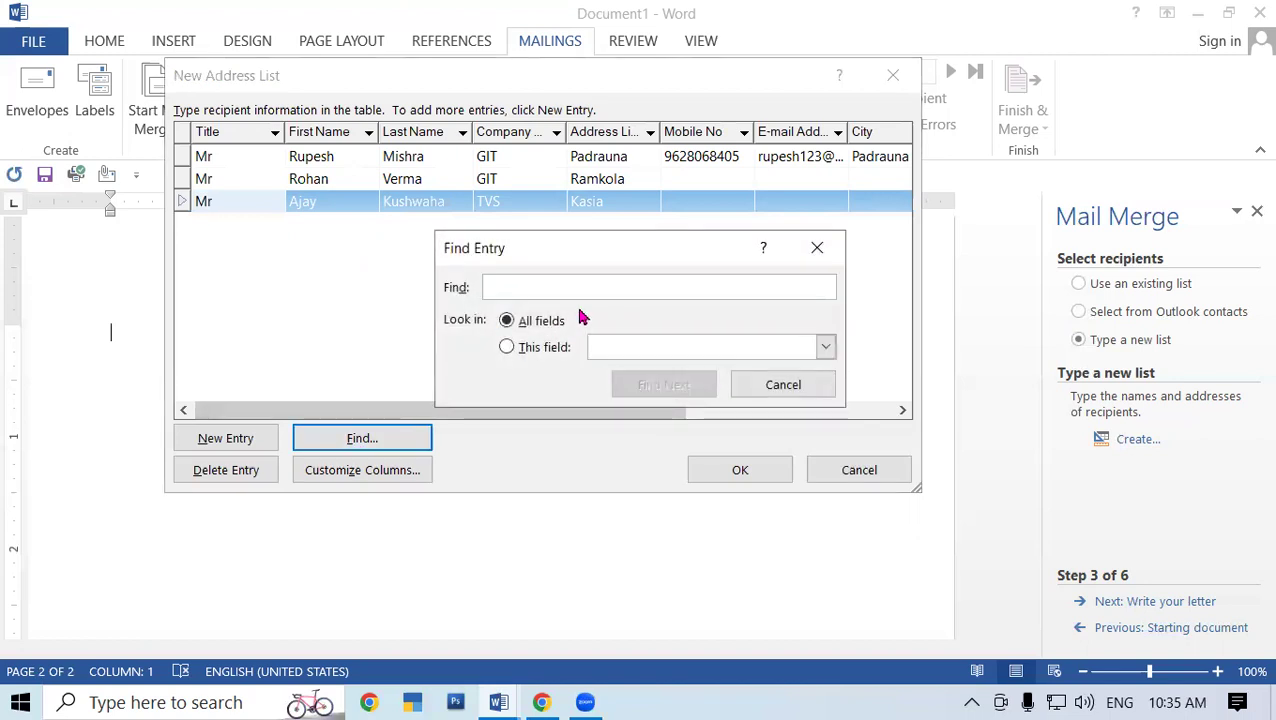
text(Rupe)
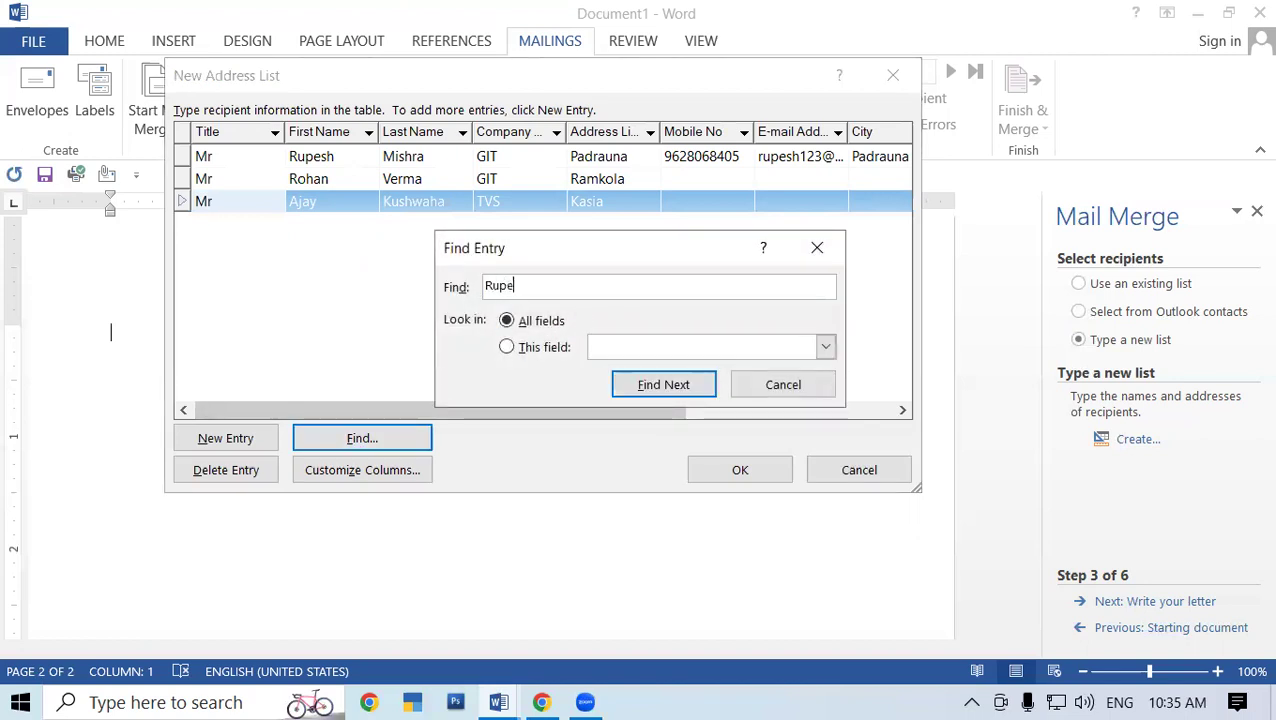
text(sh)
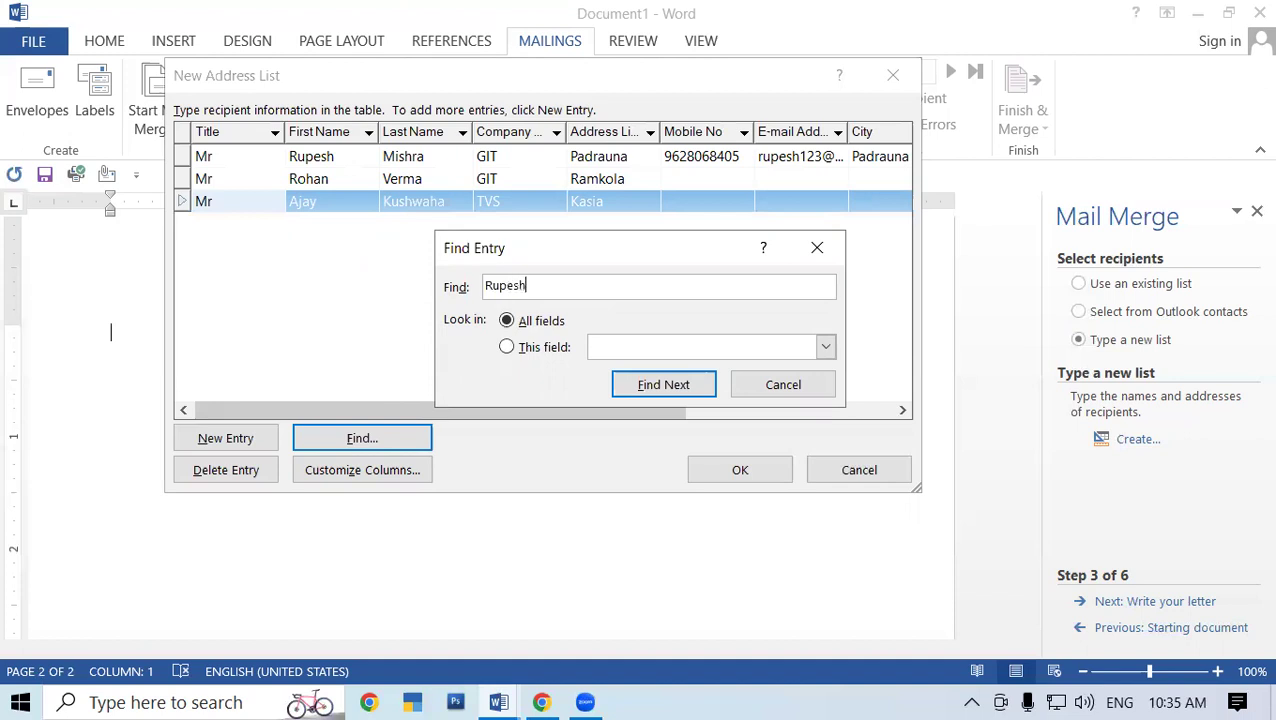
key(Return)
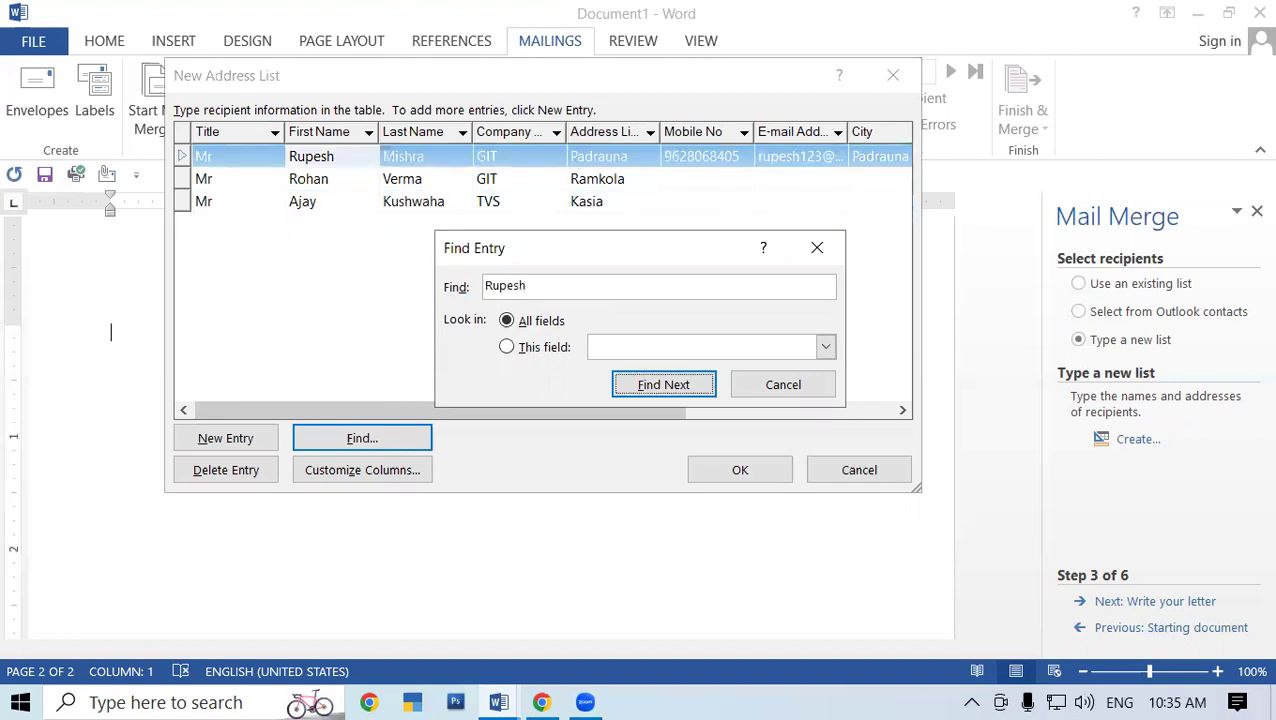
click(770, 385)
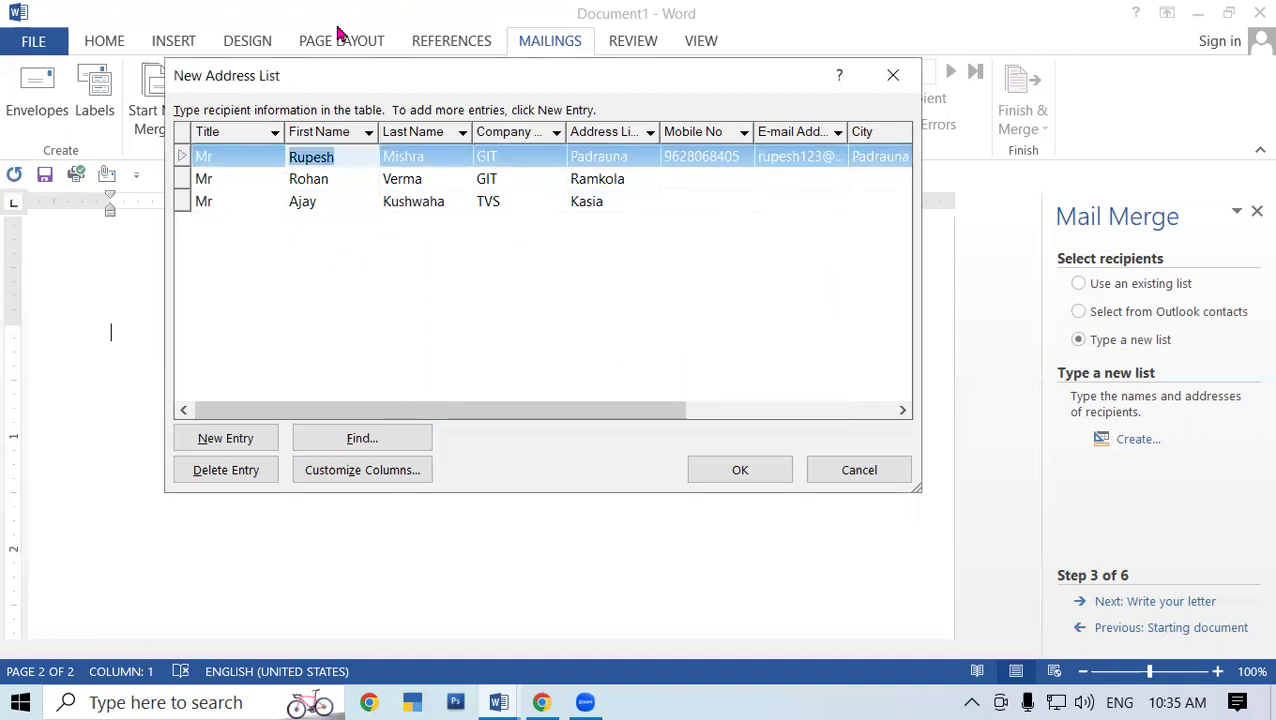
Save the new address list as Student List in the Documents folder
click(712, 468)
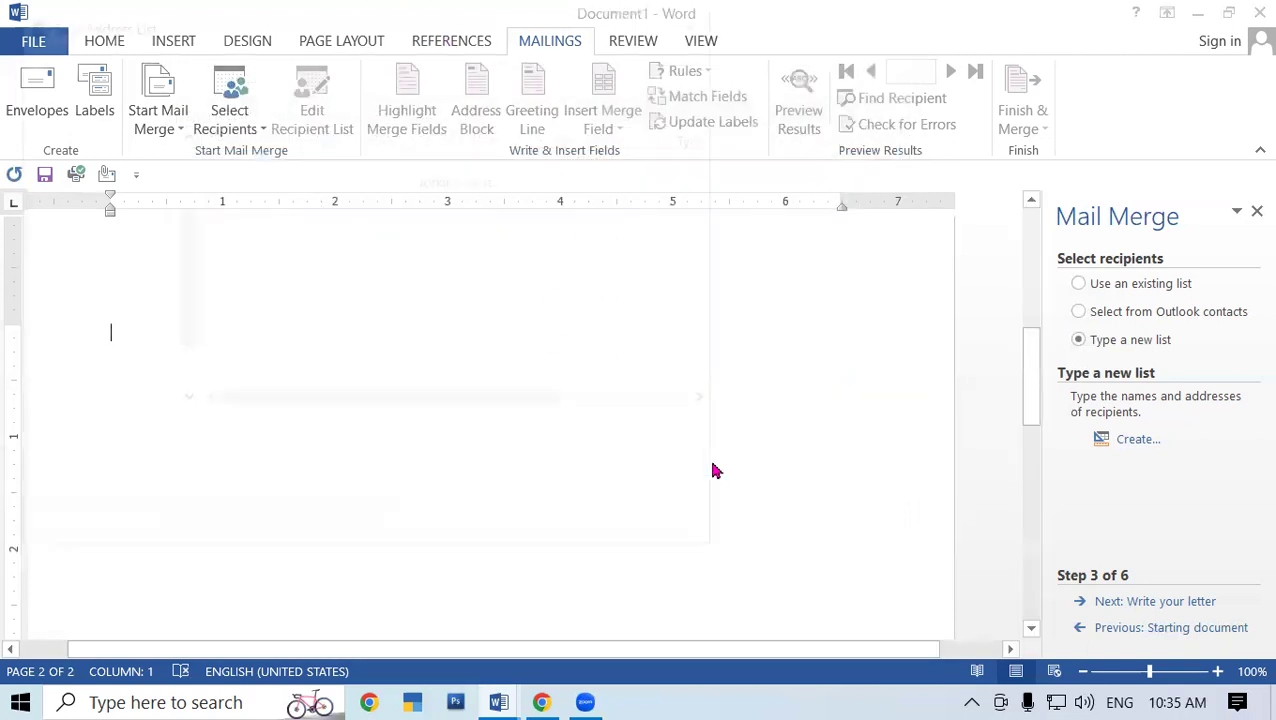
click(376, 442)
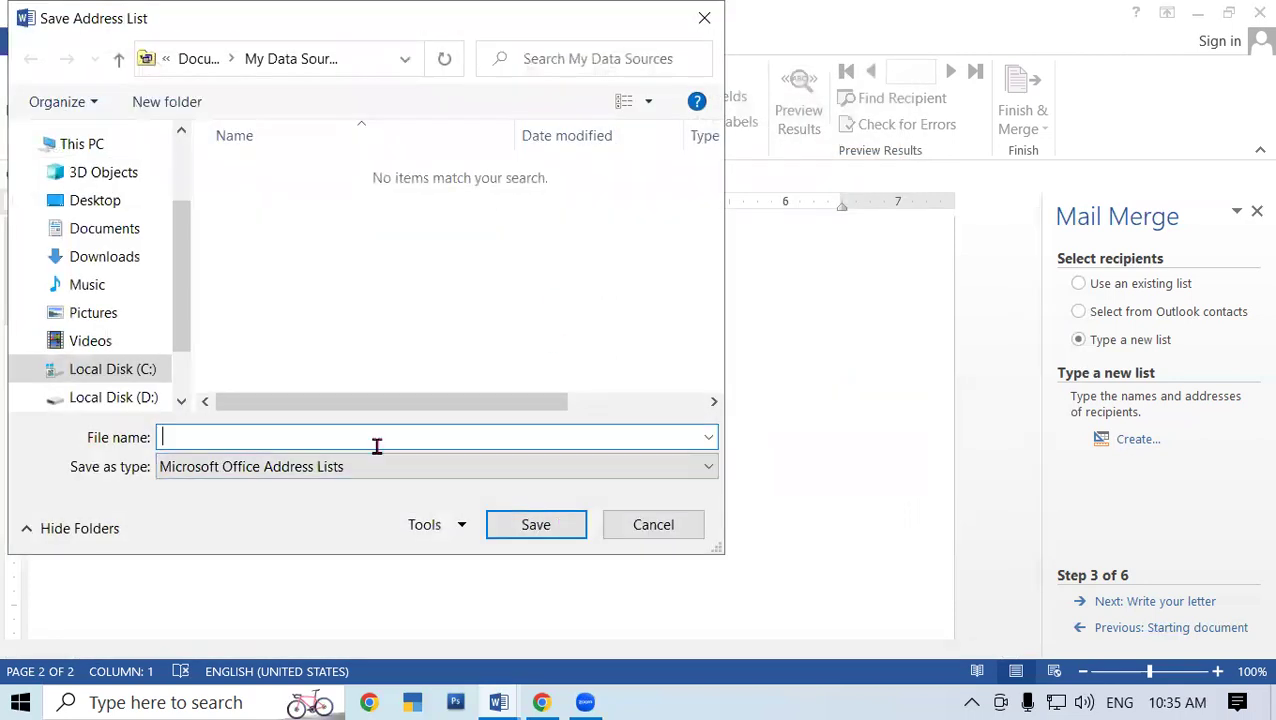
text(S)
text(tudent List)
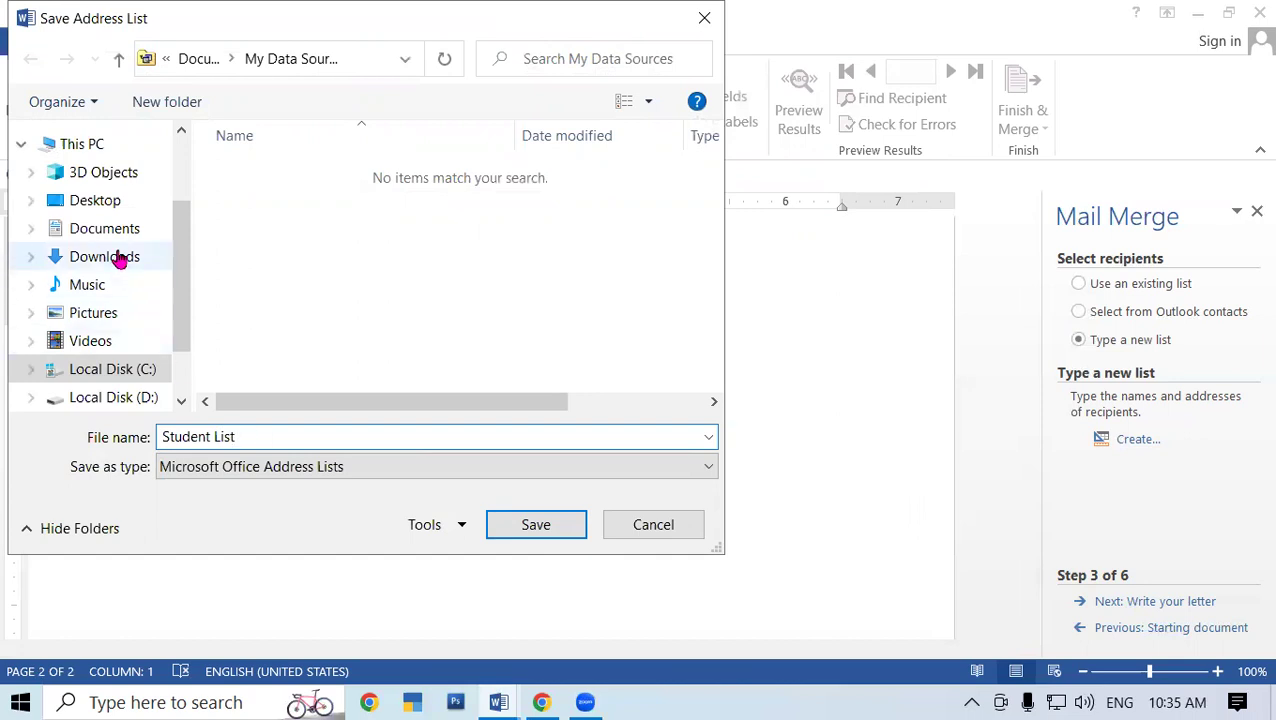
click(100, 200)
click(104, 228)
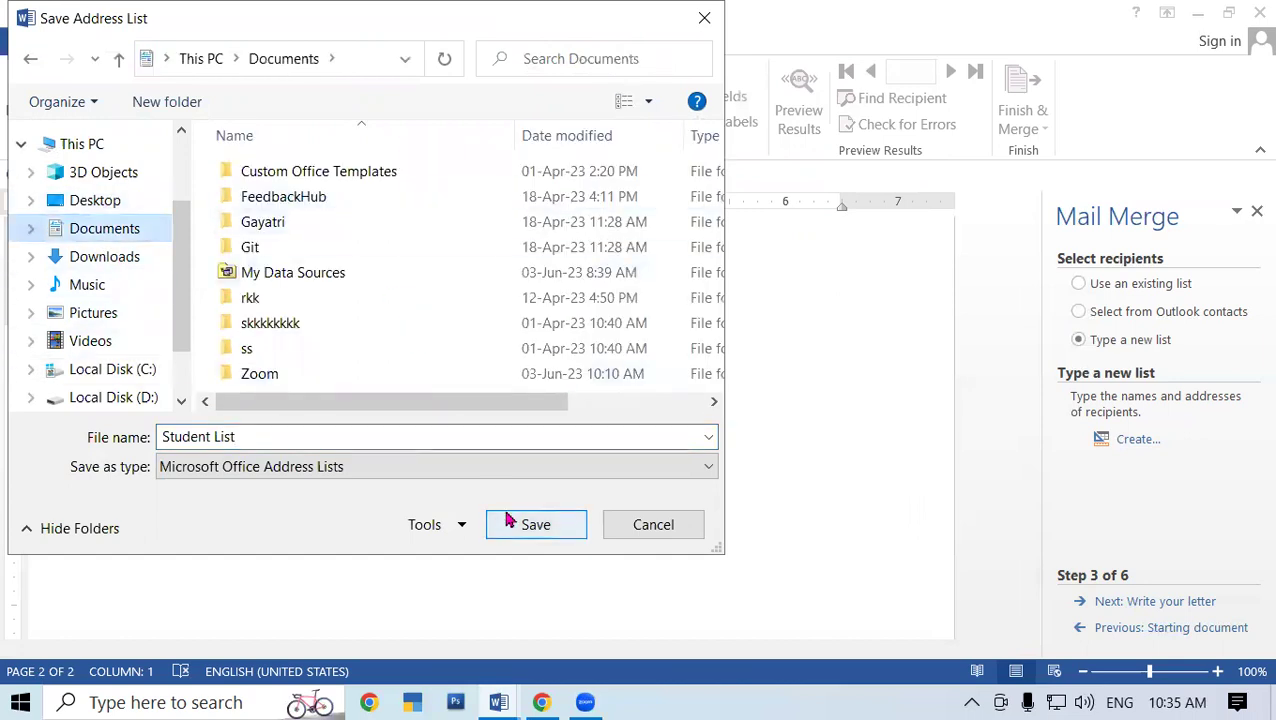
click(508, 522)
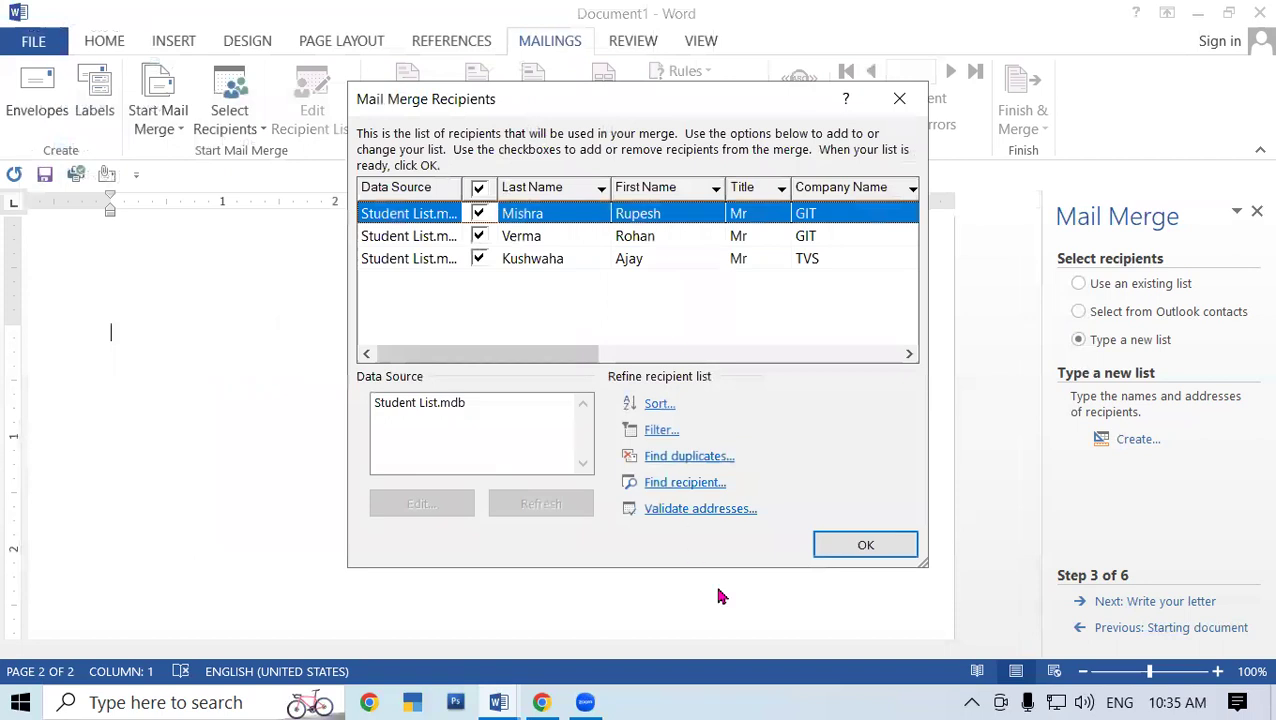
Accept the Student List recipients in the Mail Merge Recipients dialog
click(885, 552)
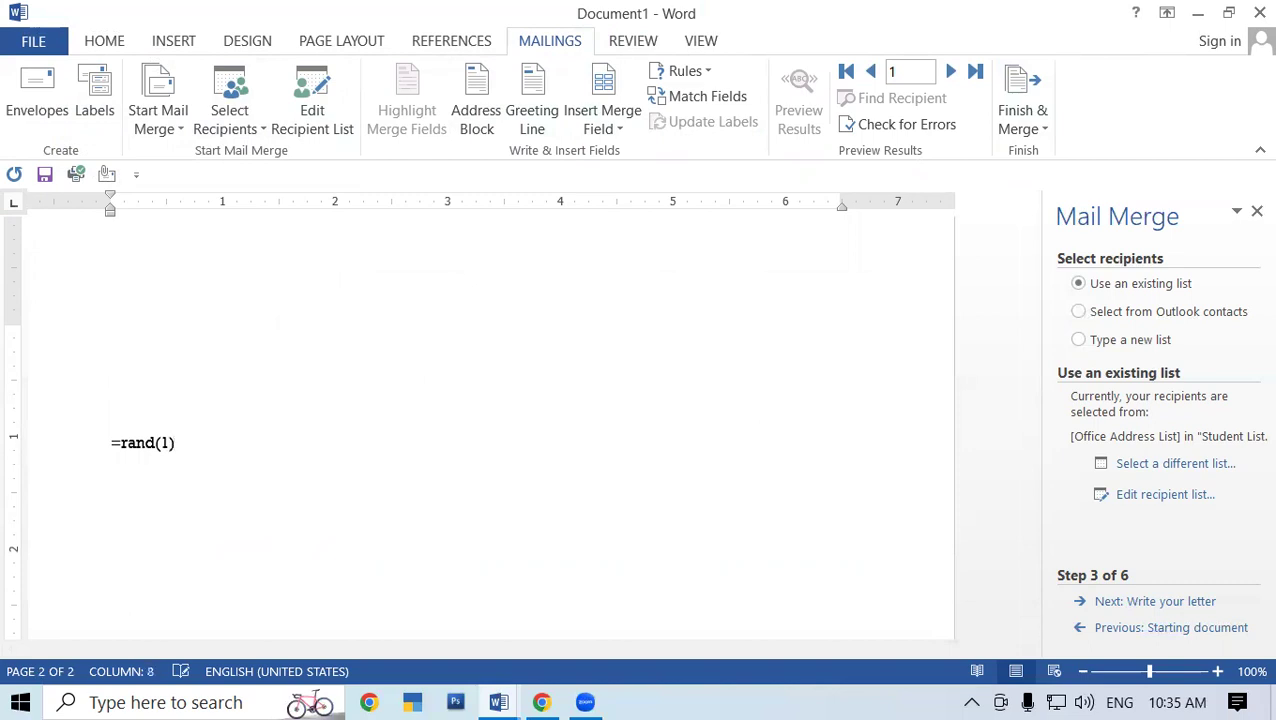
Expand =rand(1) into a sample paragraph and insert Title, First_Name and Last_Name fields above it
key(Return)
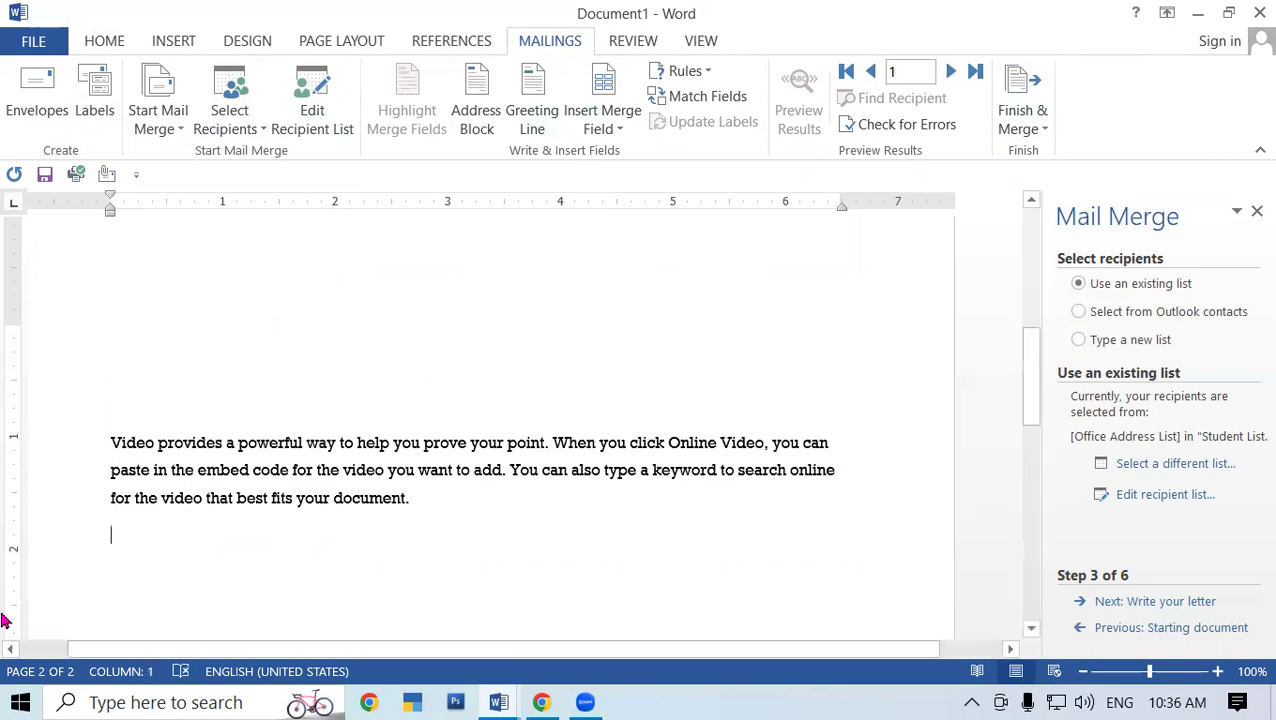
click(125, 298)
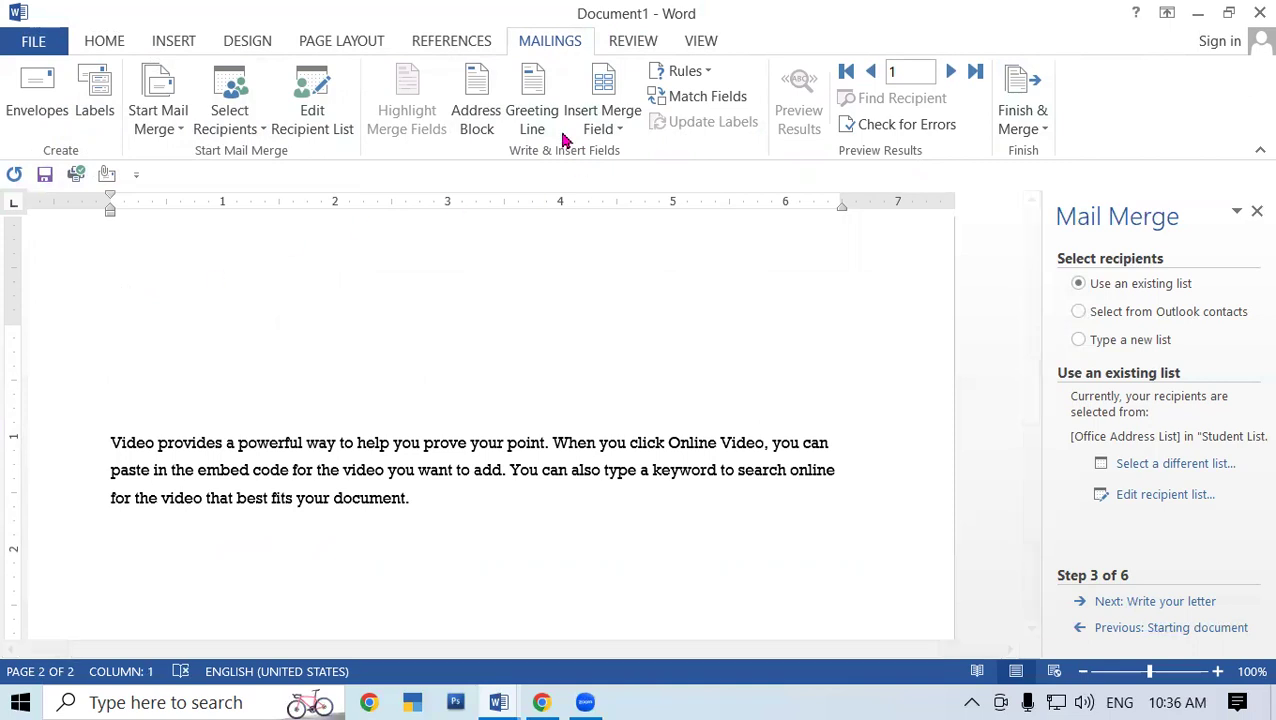
click(601, 118)
click(612, 160)
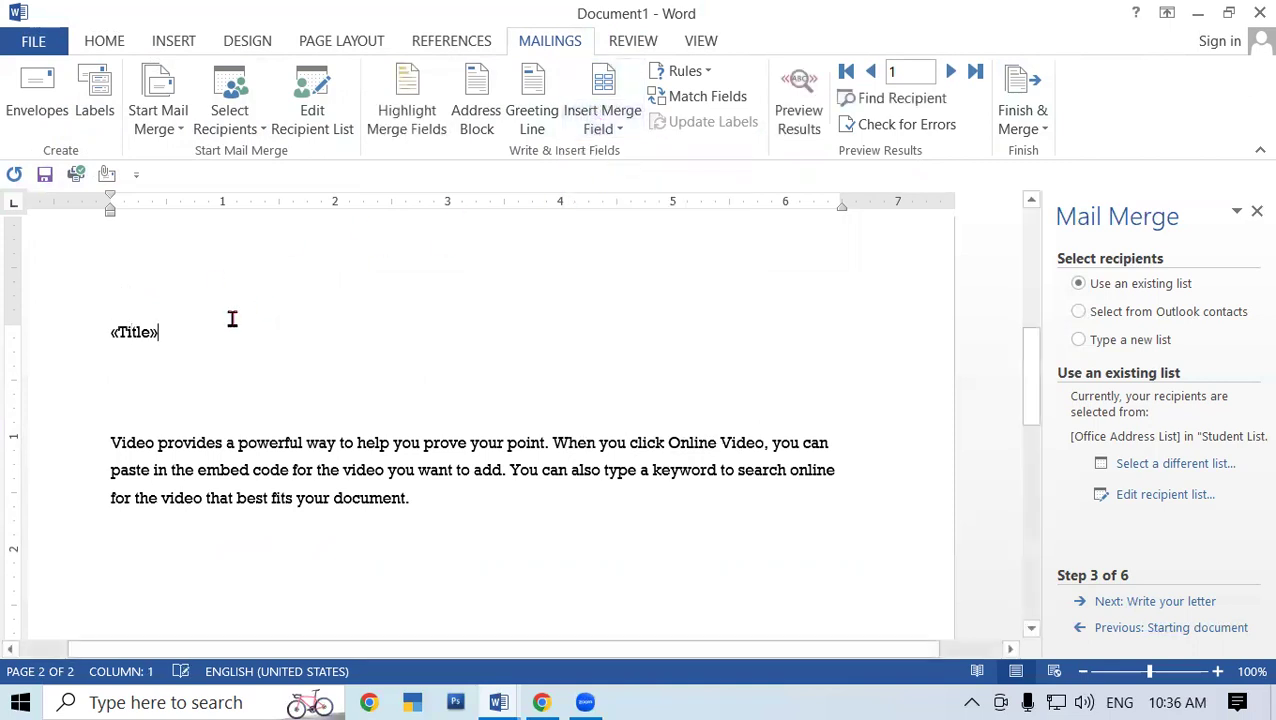
click(624, 112)
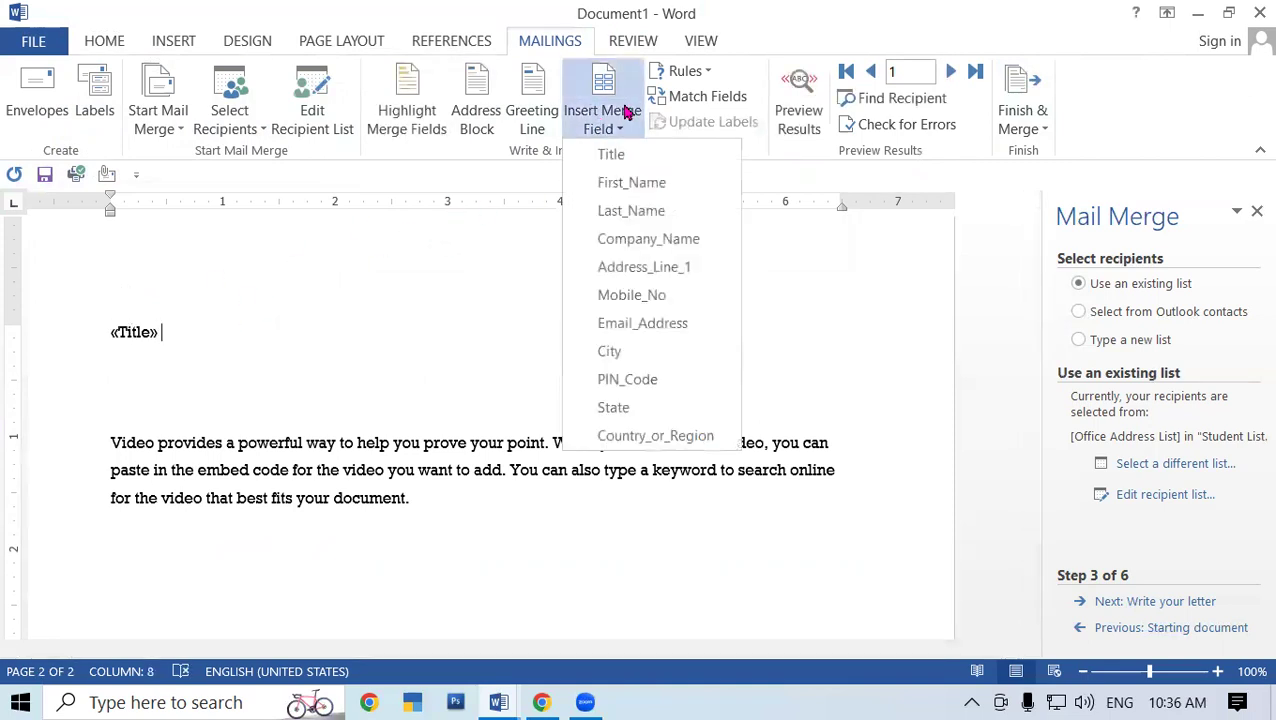
click(600, 188)
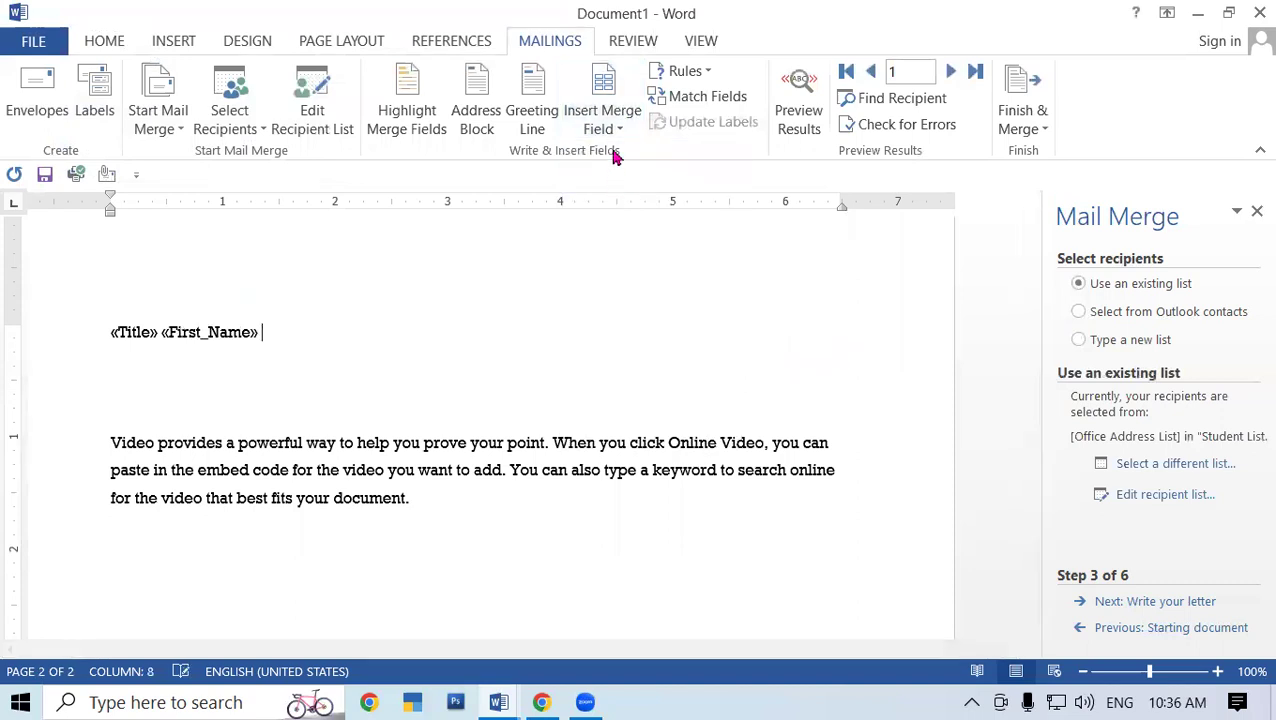
click(608, 128)
click(602, 210)
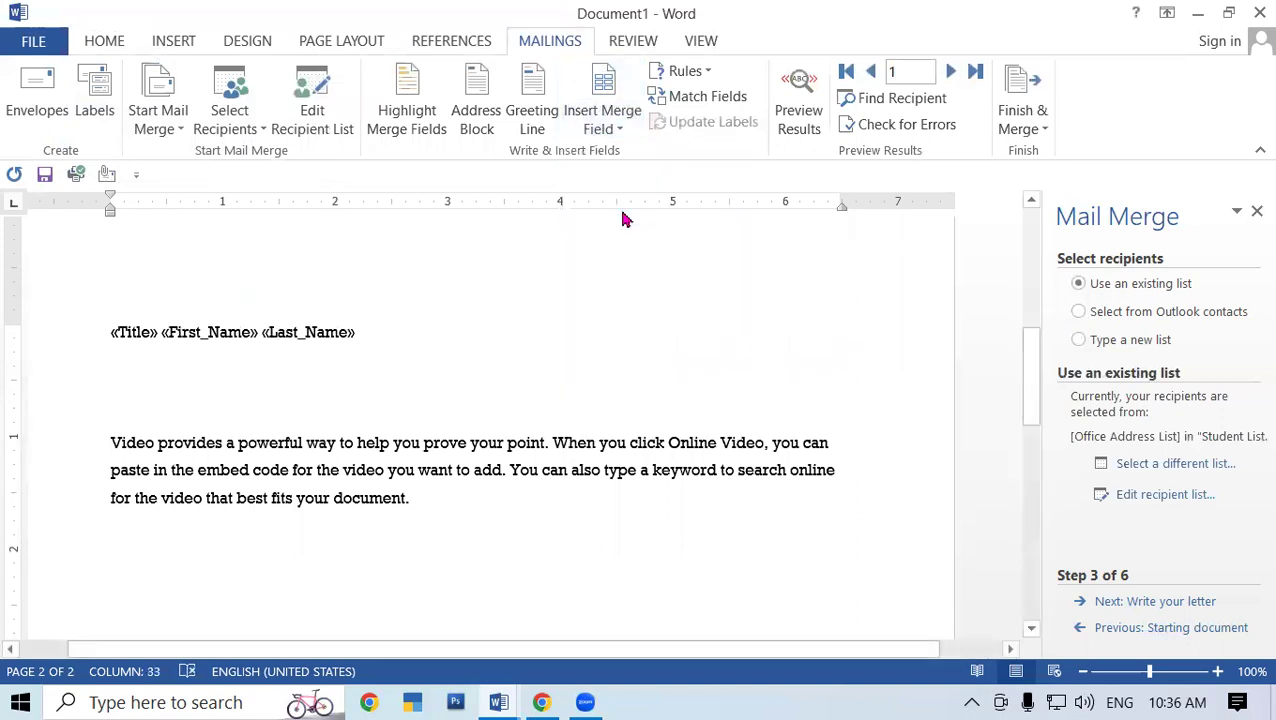
Add Company_Name and Address_Line_1 fields on a new line and preview the results
key(Return)
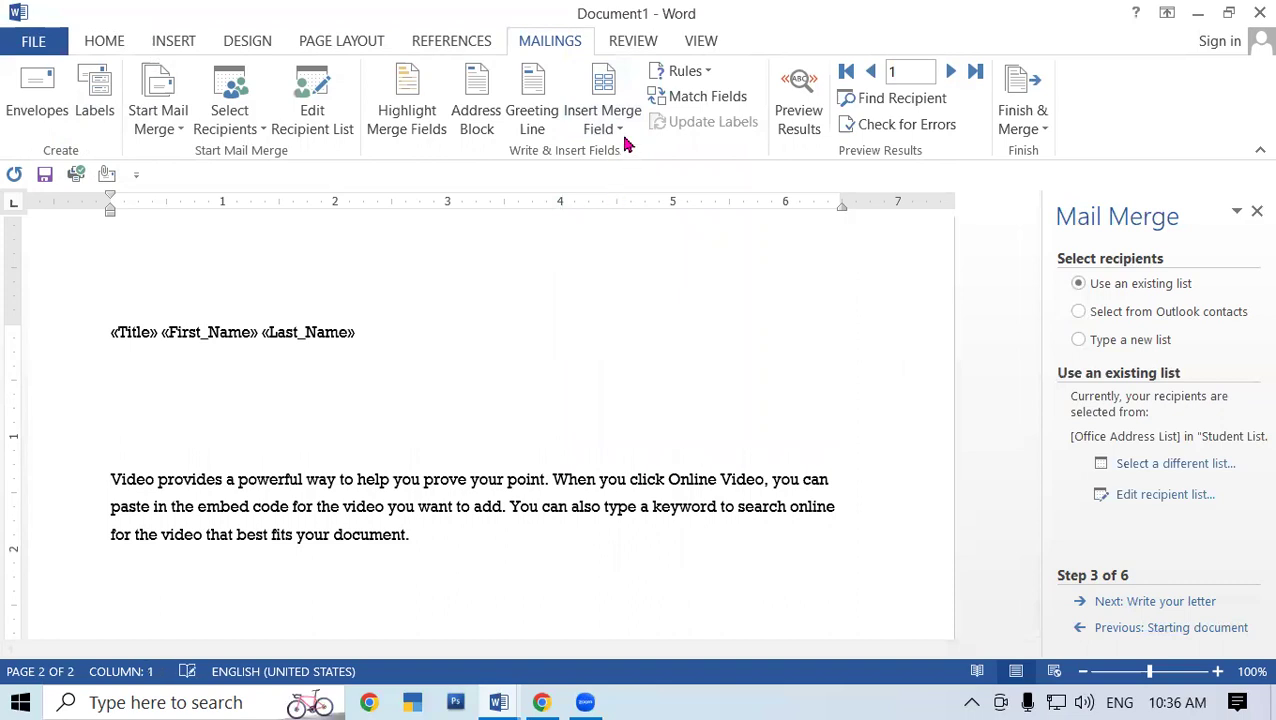
click(618, 130)
click(668, 238)
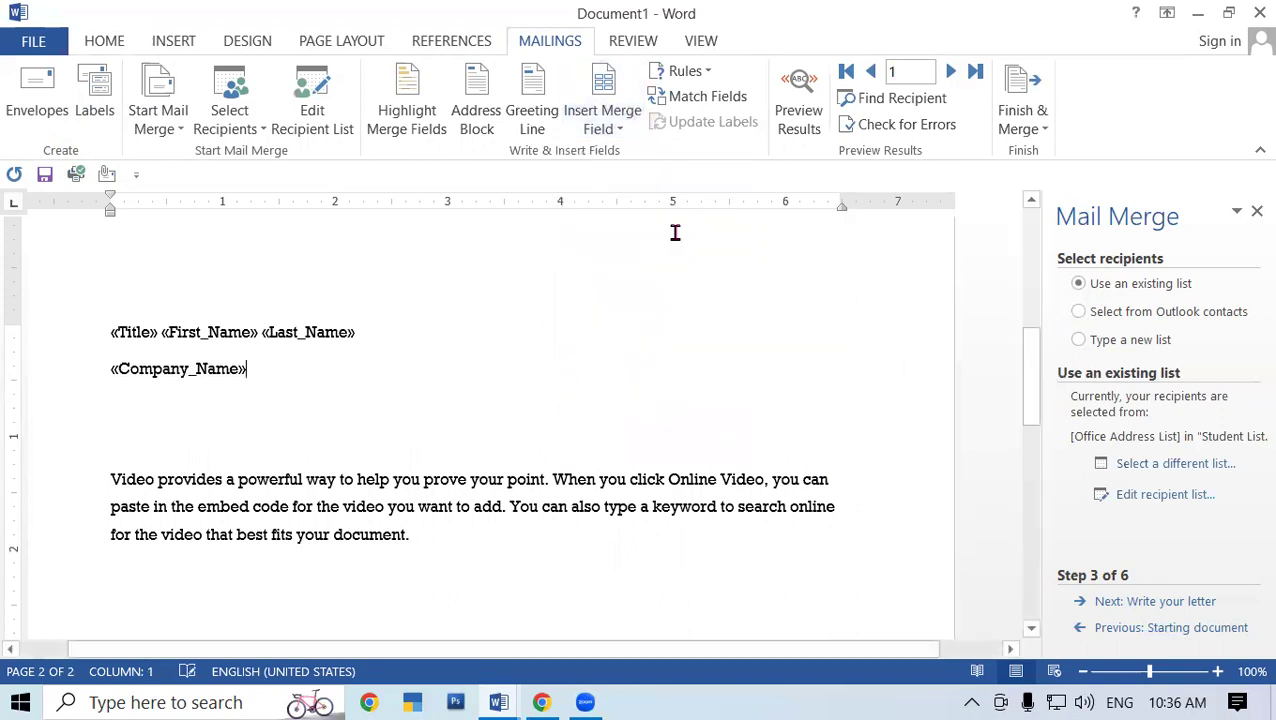
click(615, 125)
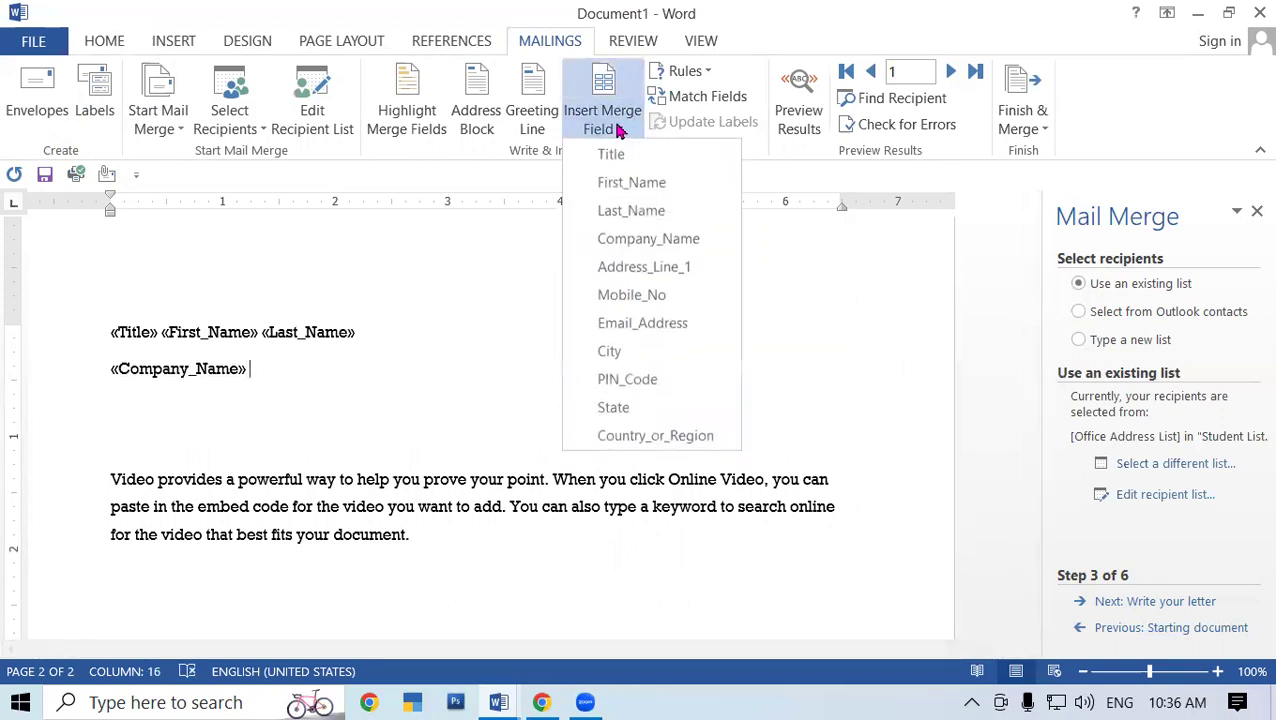
click(665, 266)
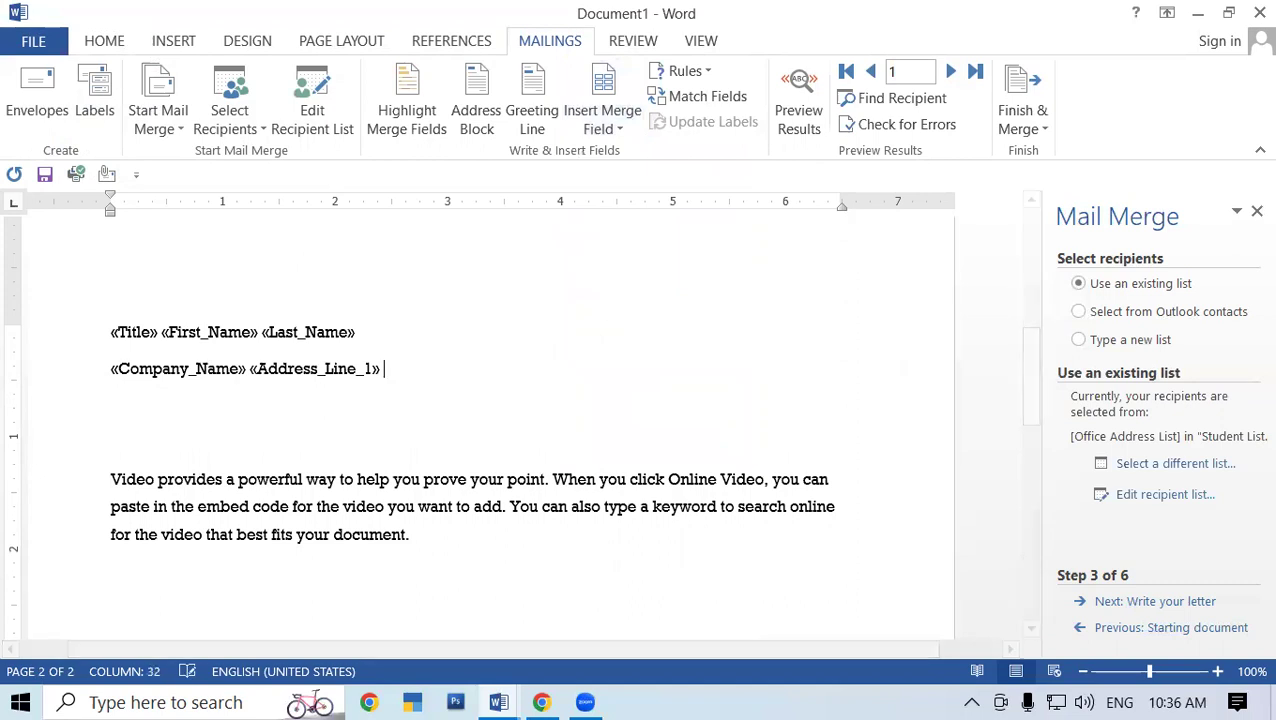
click(610, 125)
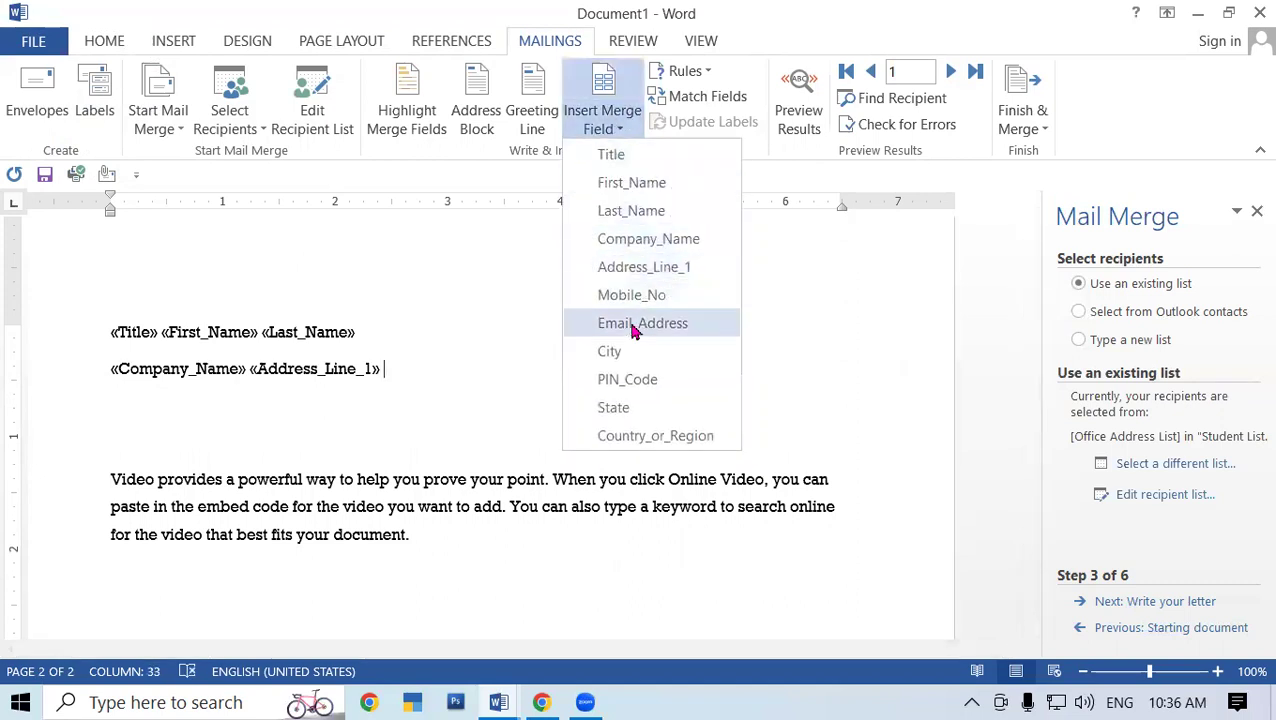
click(430, 372)
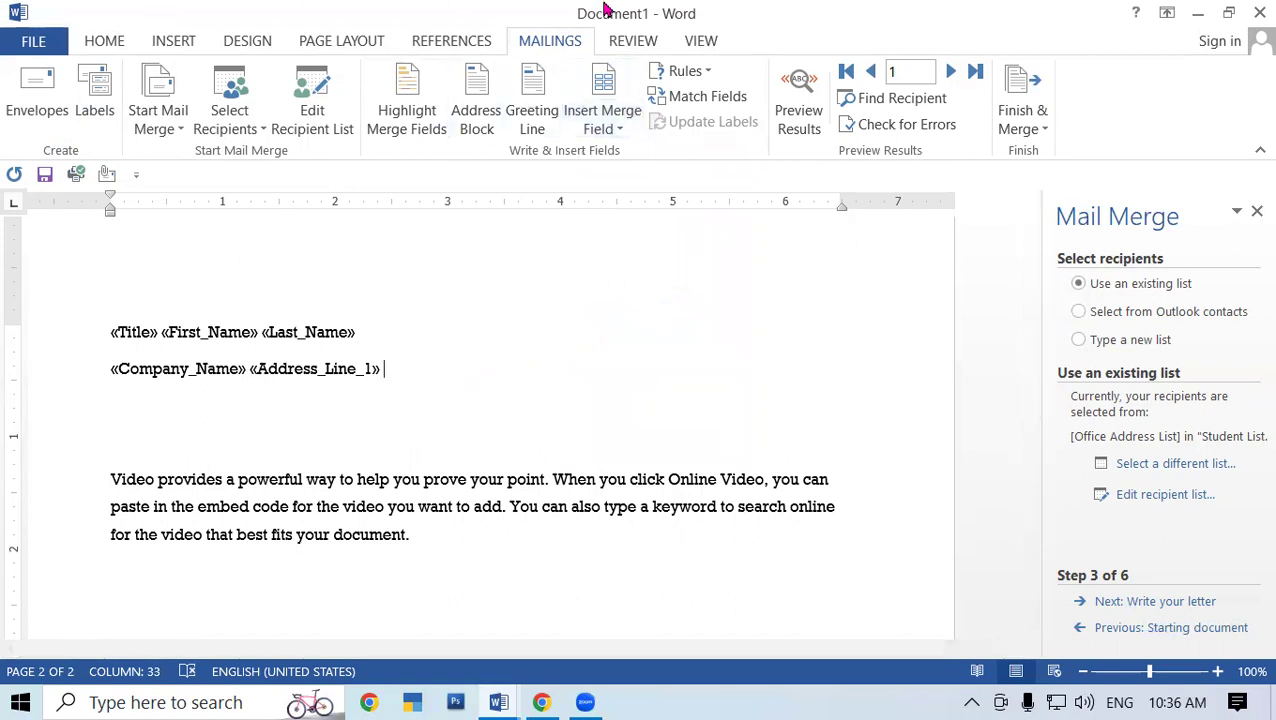
click(798, 88)
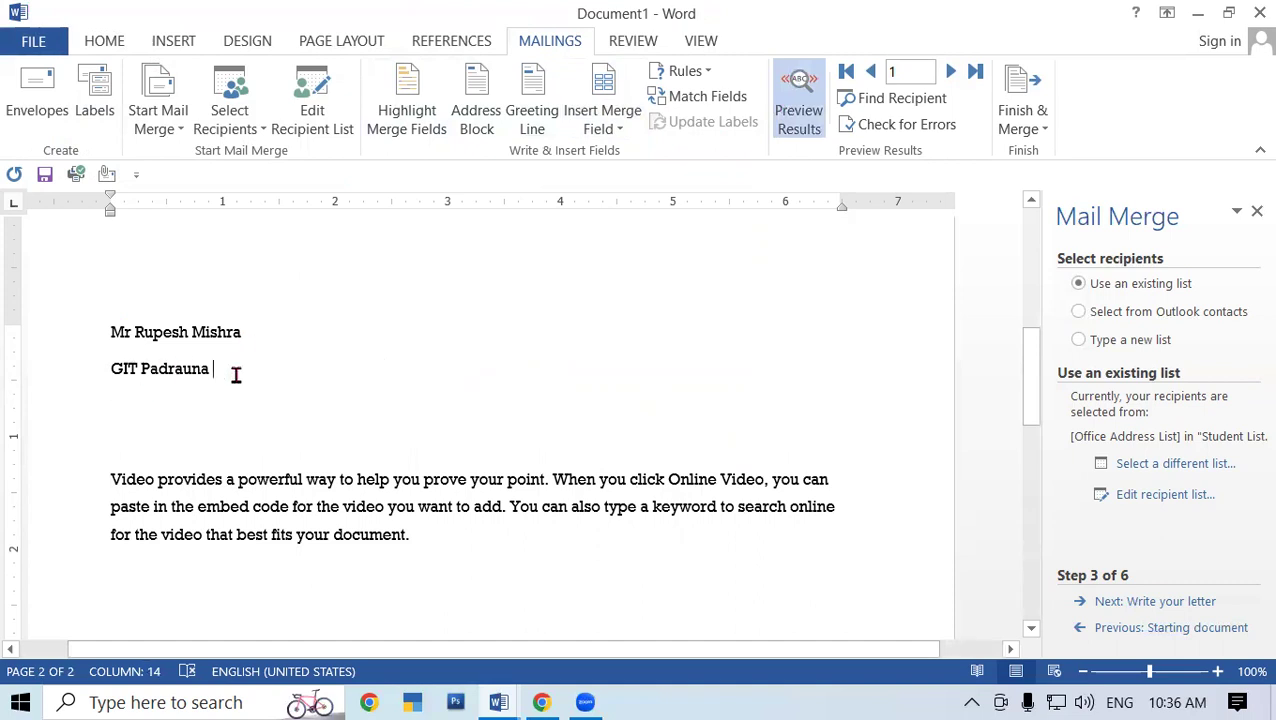
click(501, 534)
scroll(271, 395, down, 1)
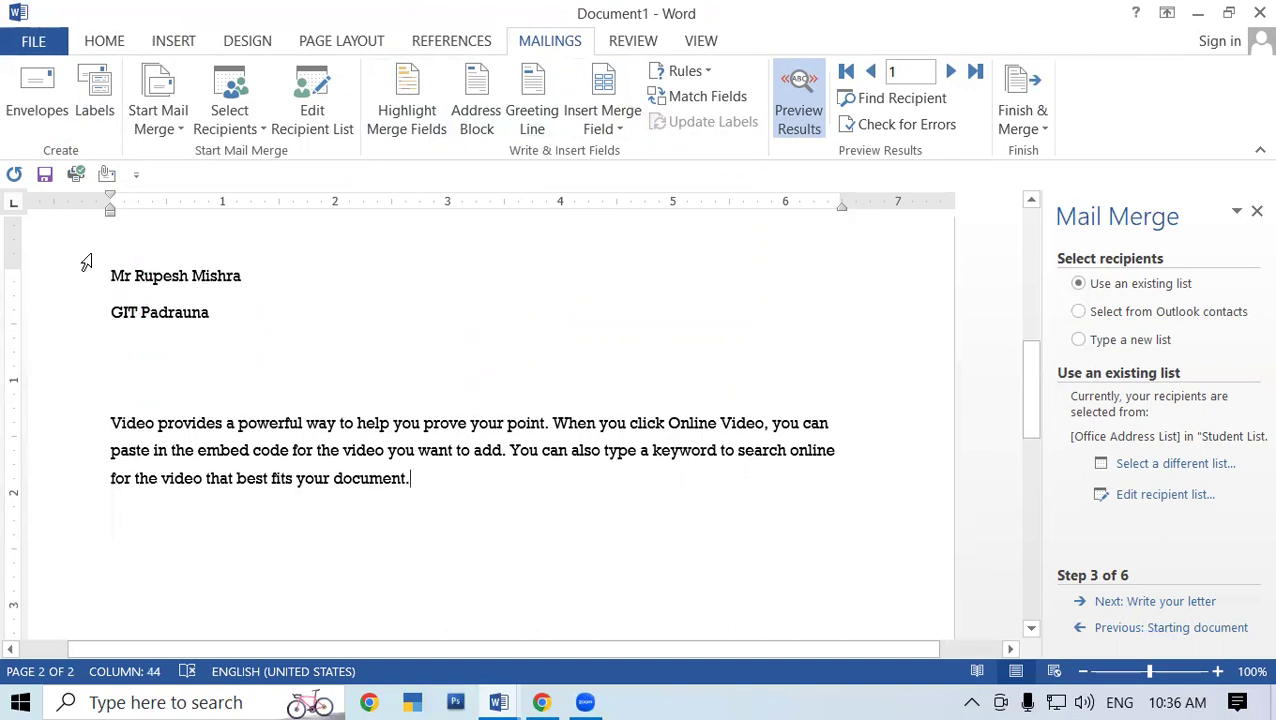
drag(103, 418, 444, 481)
click(448, 491)
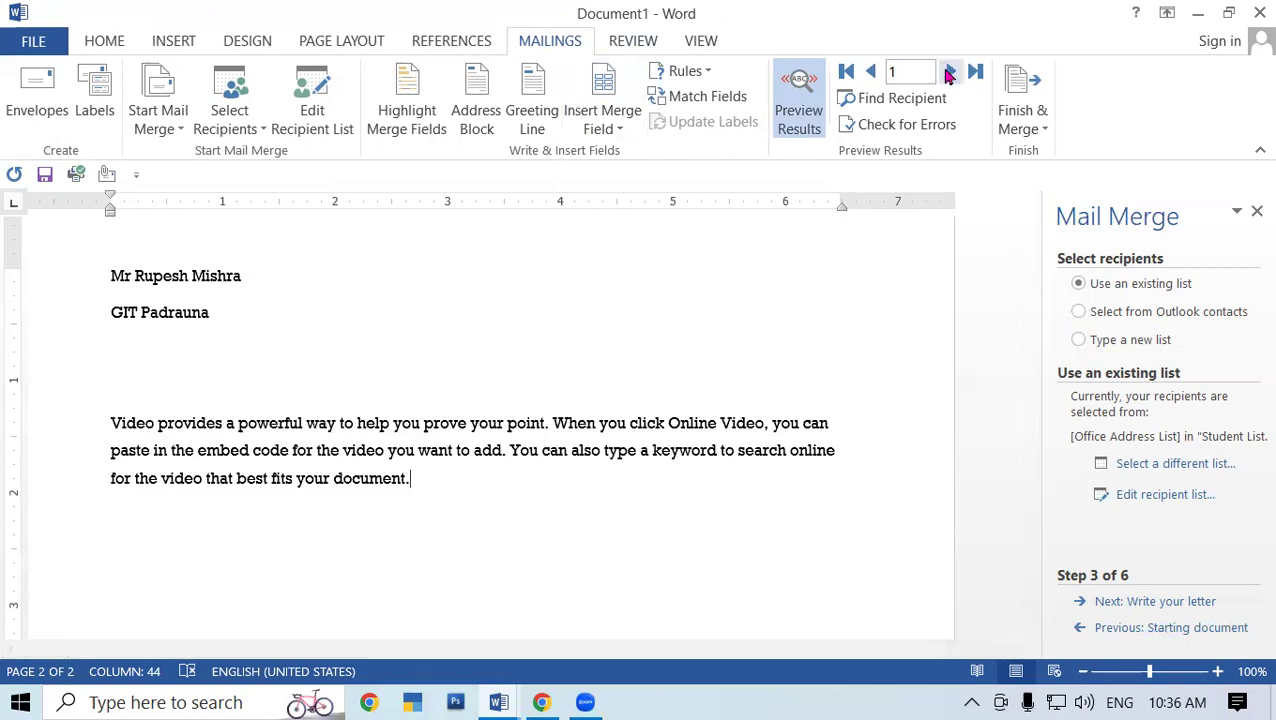
click(949, 73)
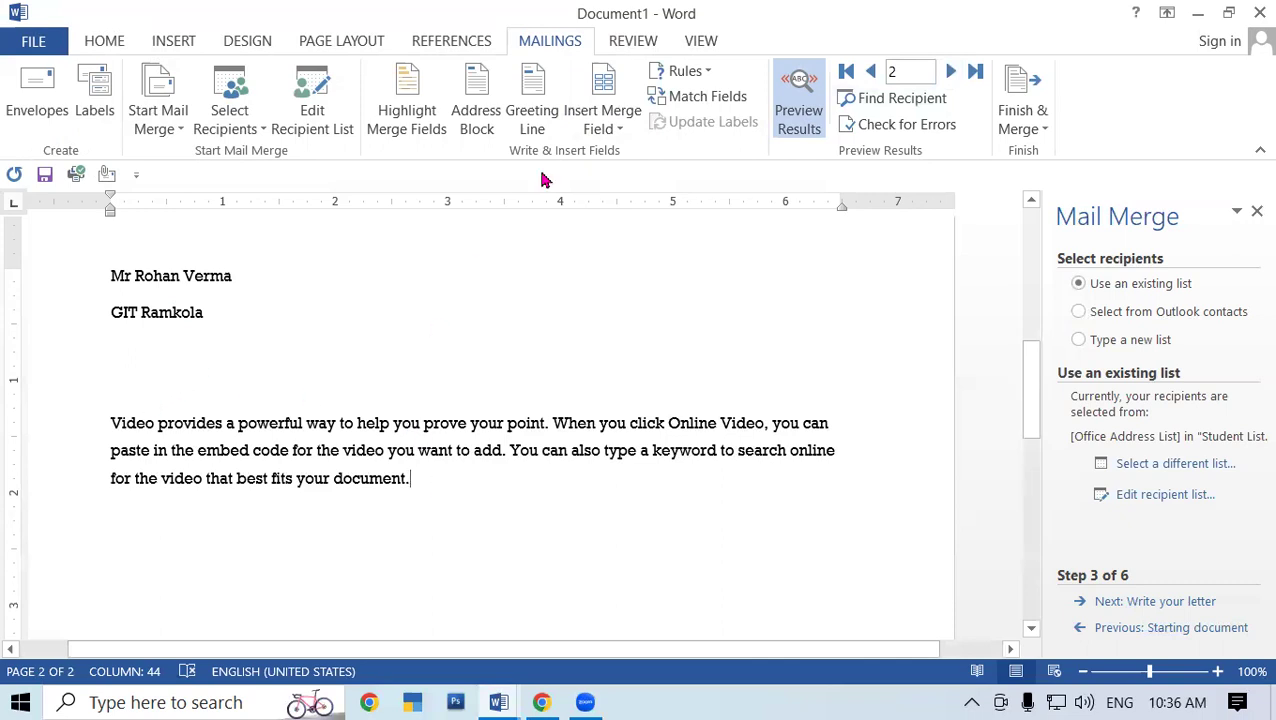
click(949, 72)
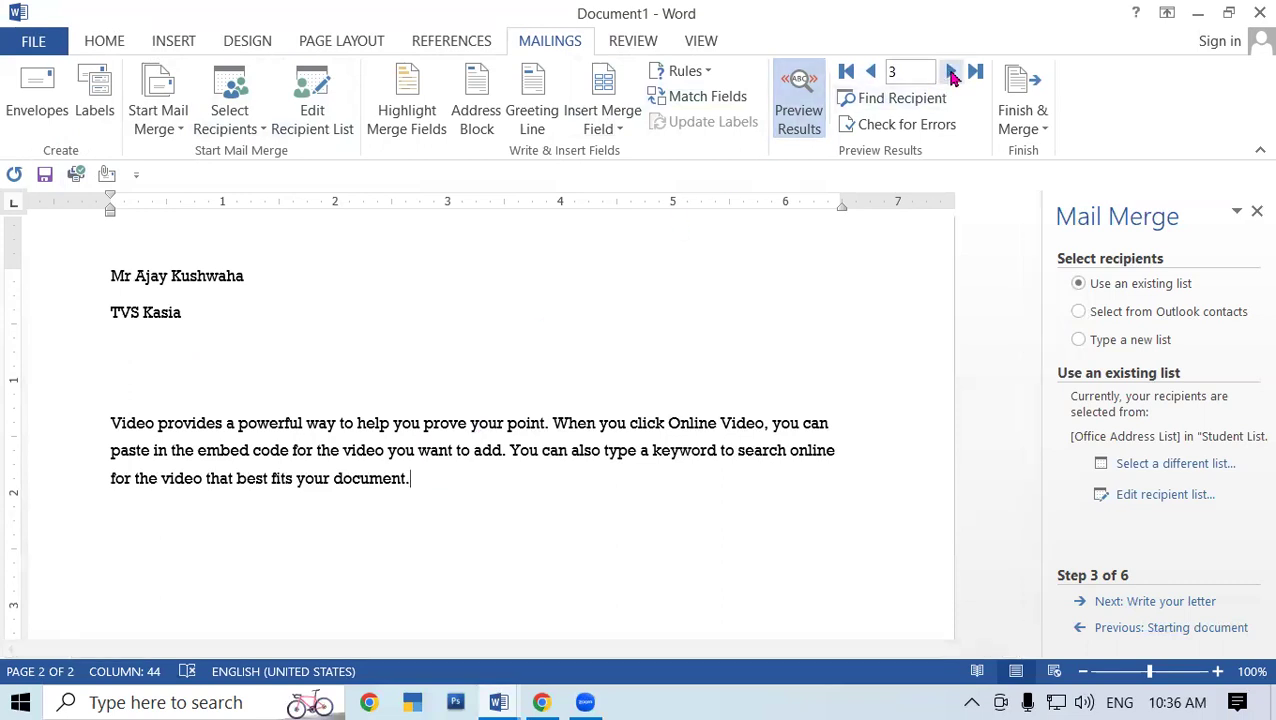
click(871, 72)
click(871, 72)
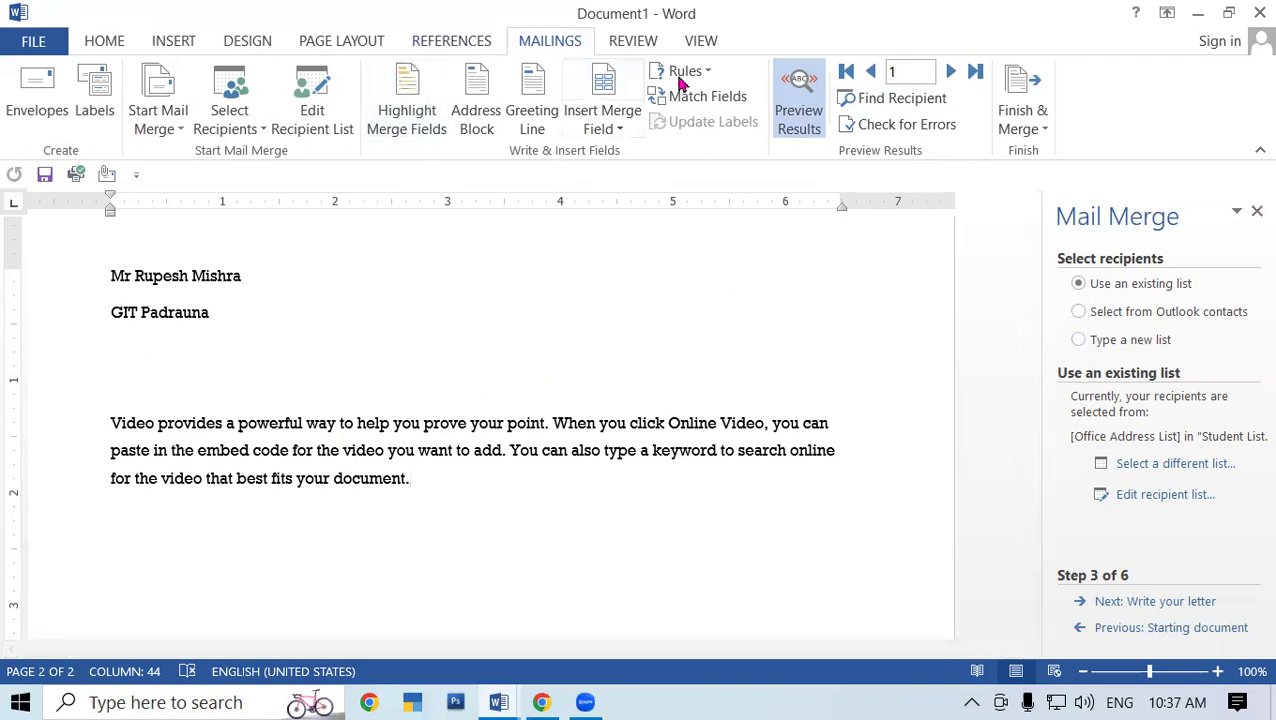
click(408, 85)
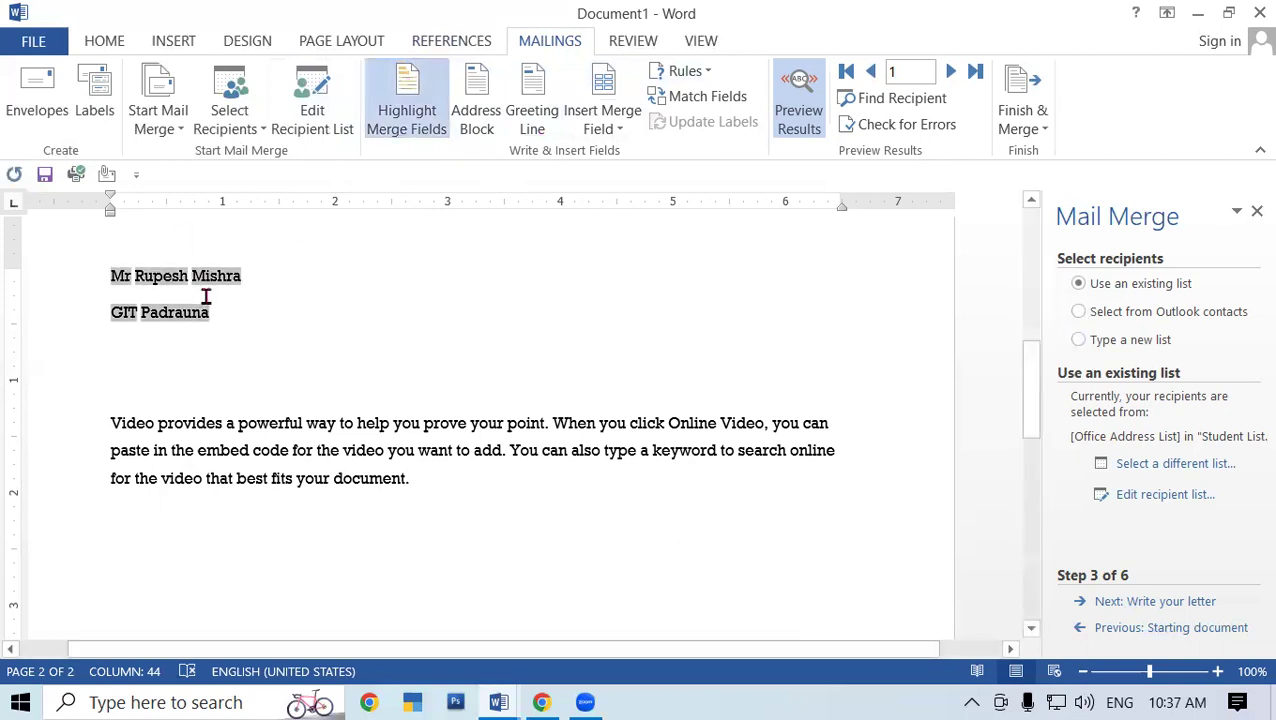
click(484, 100)
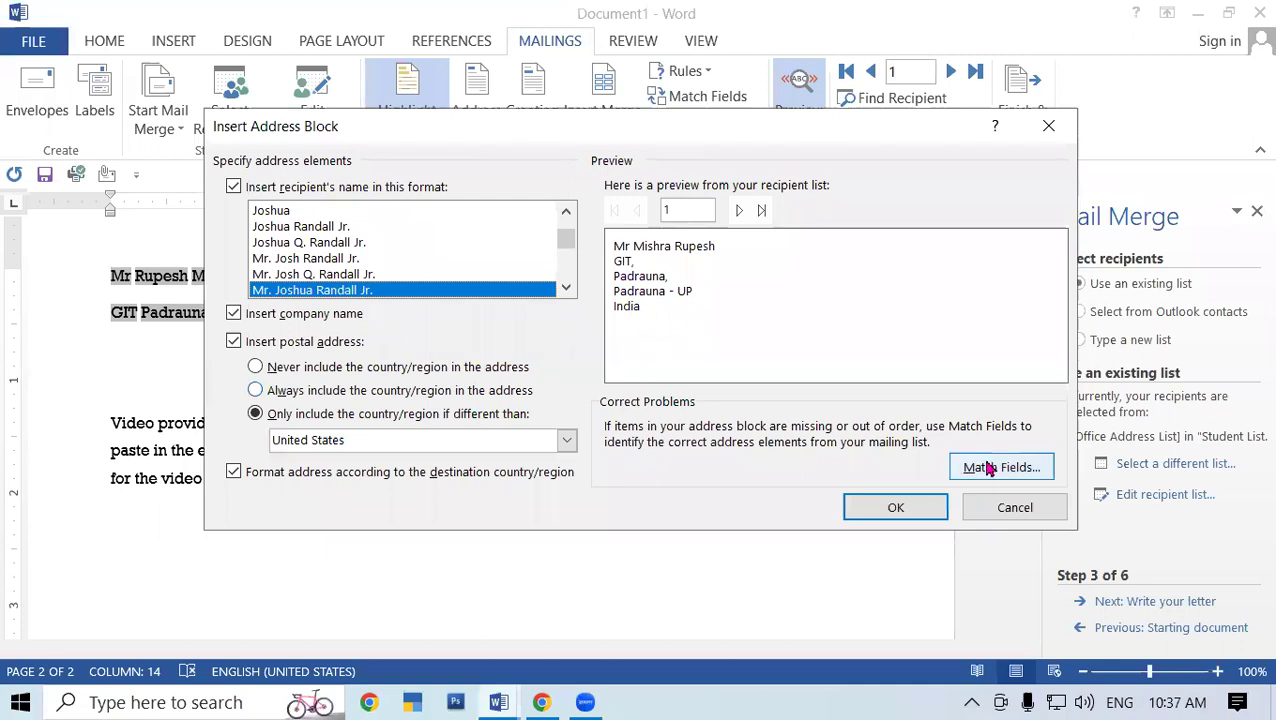
click(1020, 508)
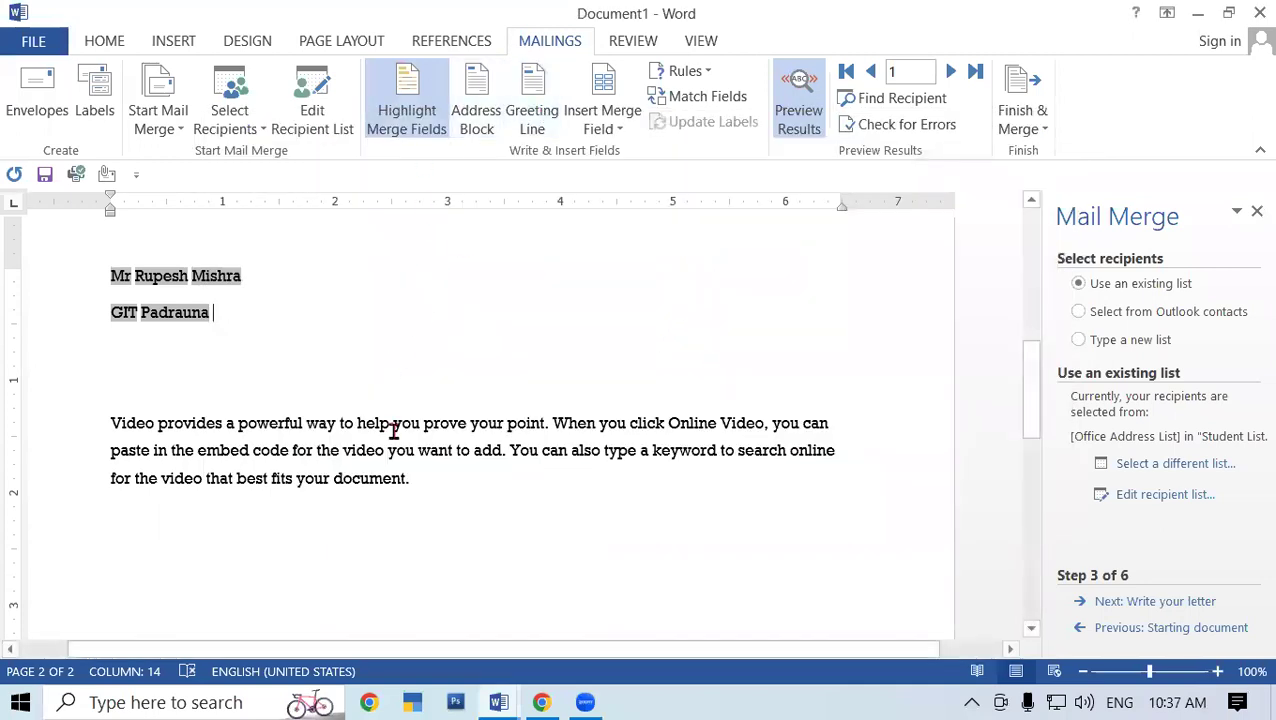
click(399, 88)
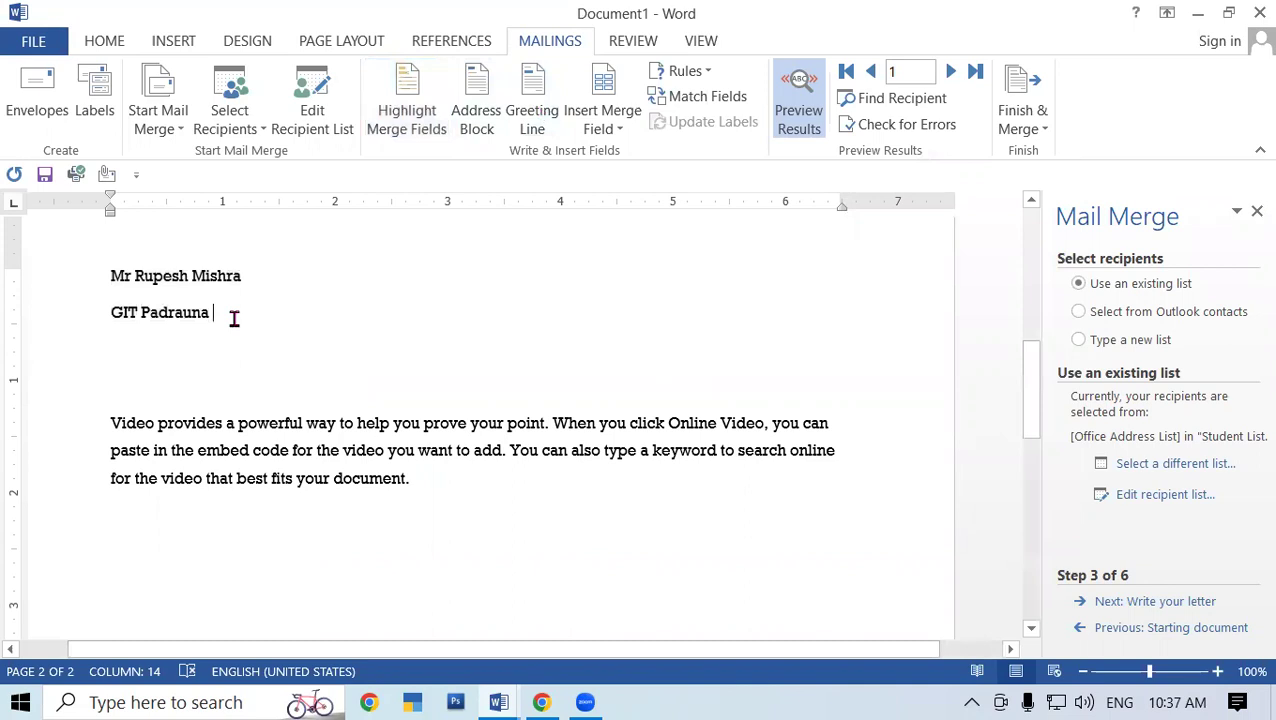
click(148, 276)
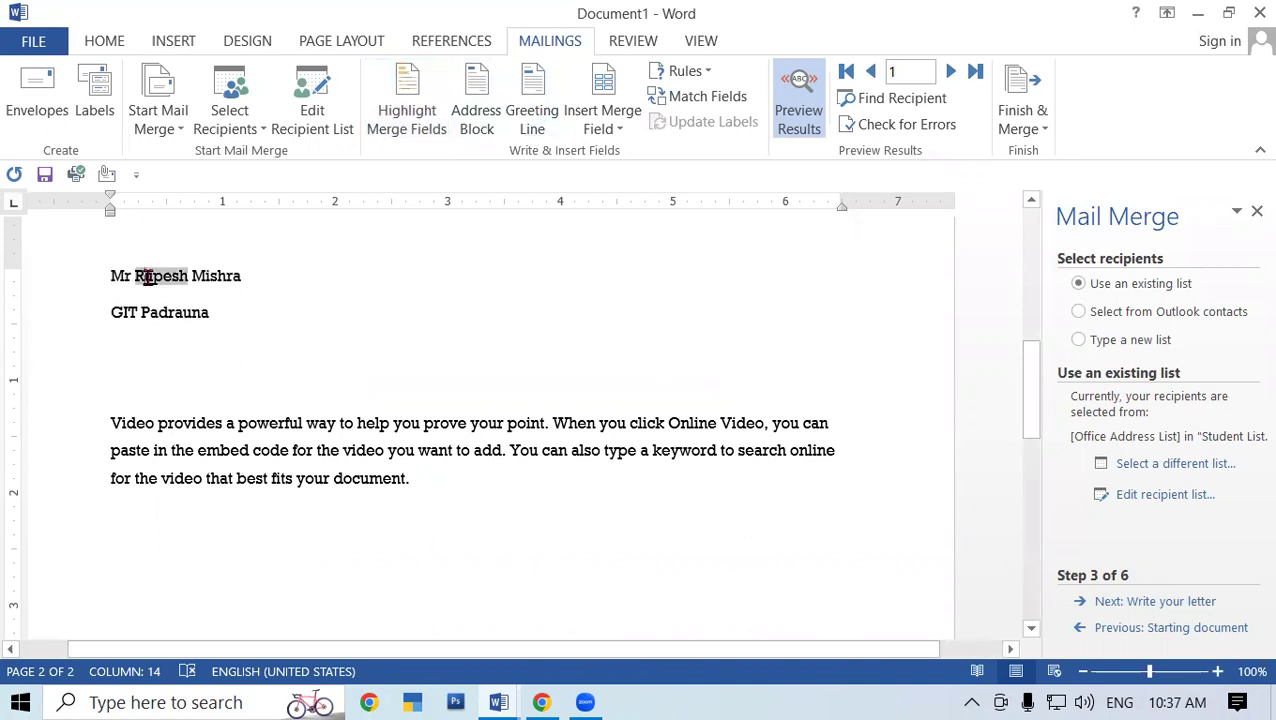
click(543, 96)
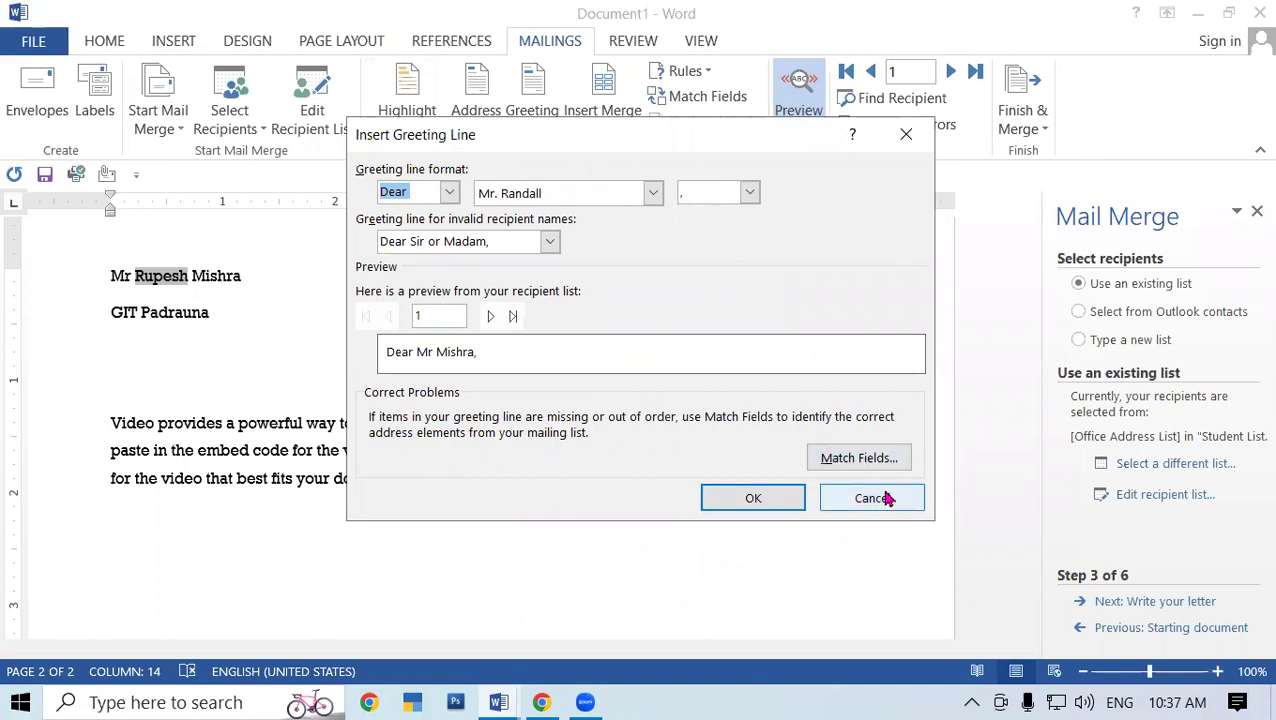
click(905, 134)
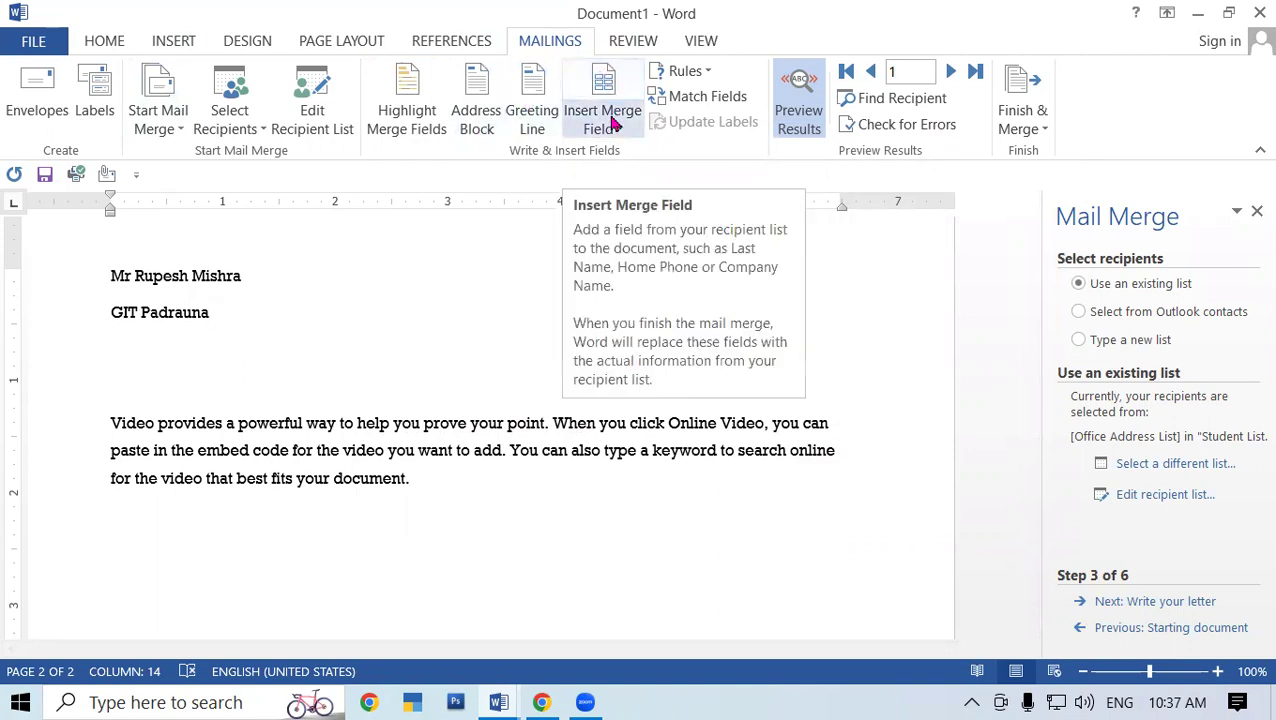
click(688, 71)
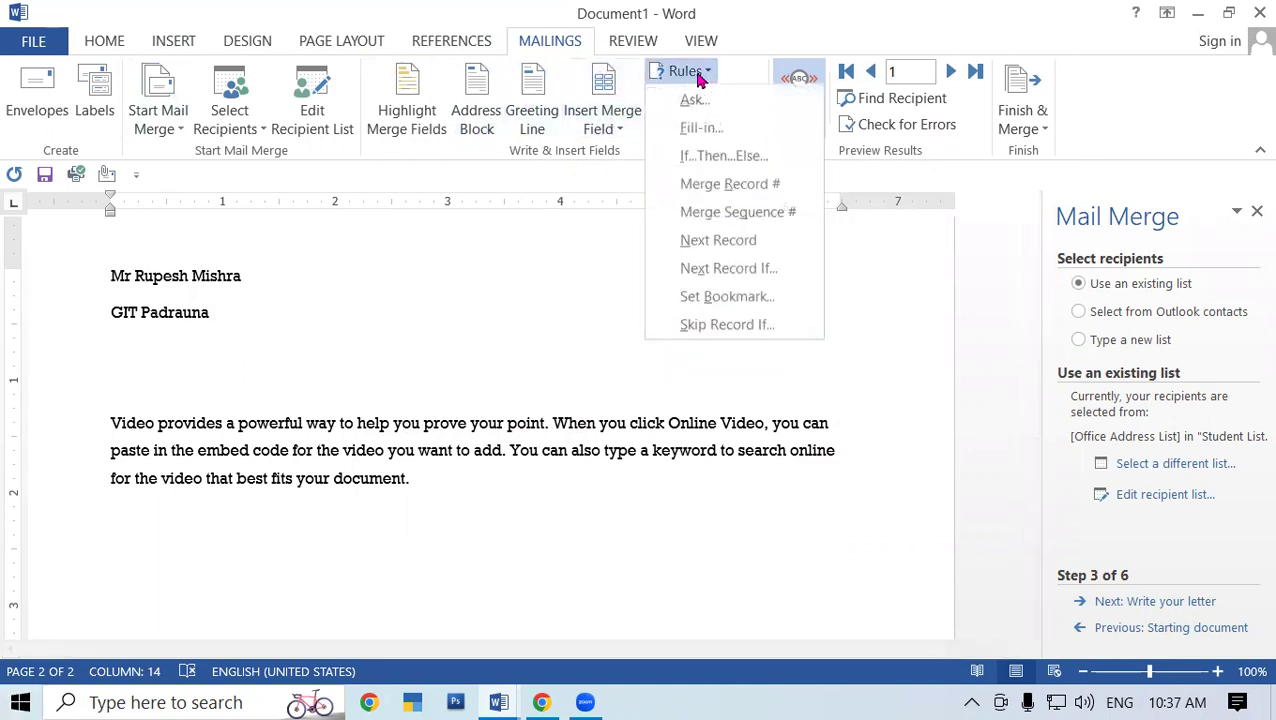
click(441, 276)
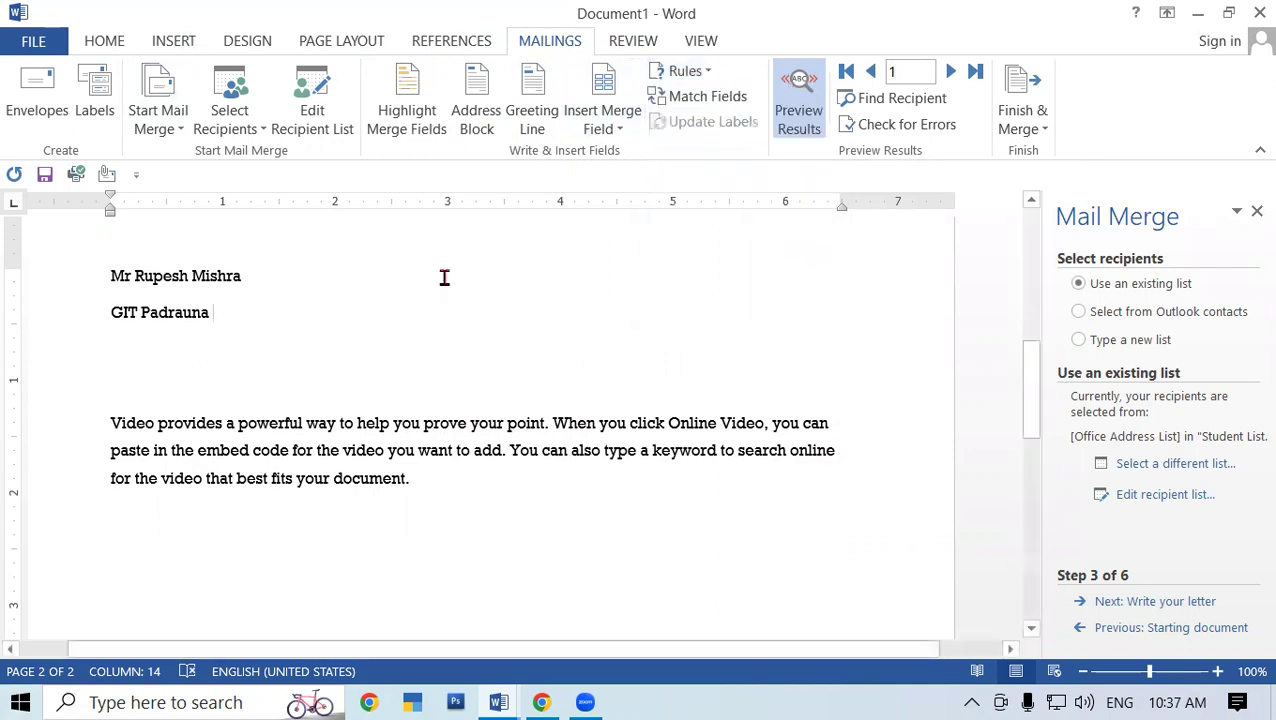
Confirm the Match Fields mappings, keeping Company matched to the Company Name column
click(683, 95)
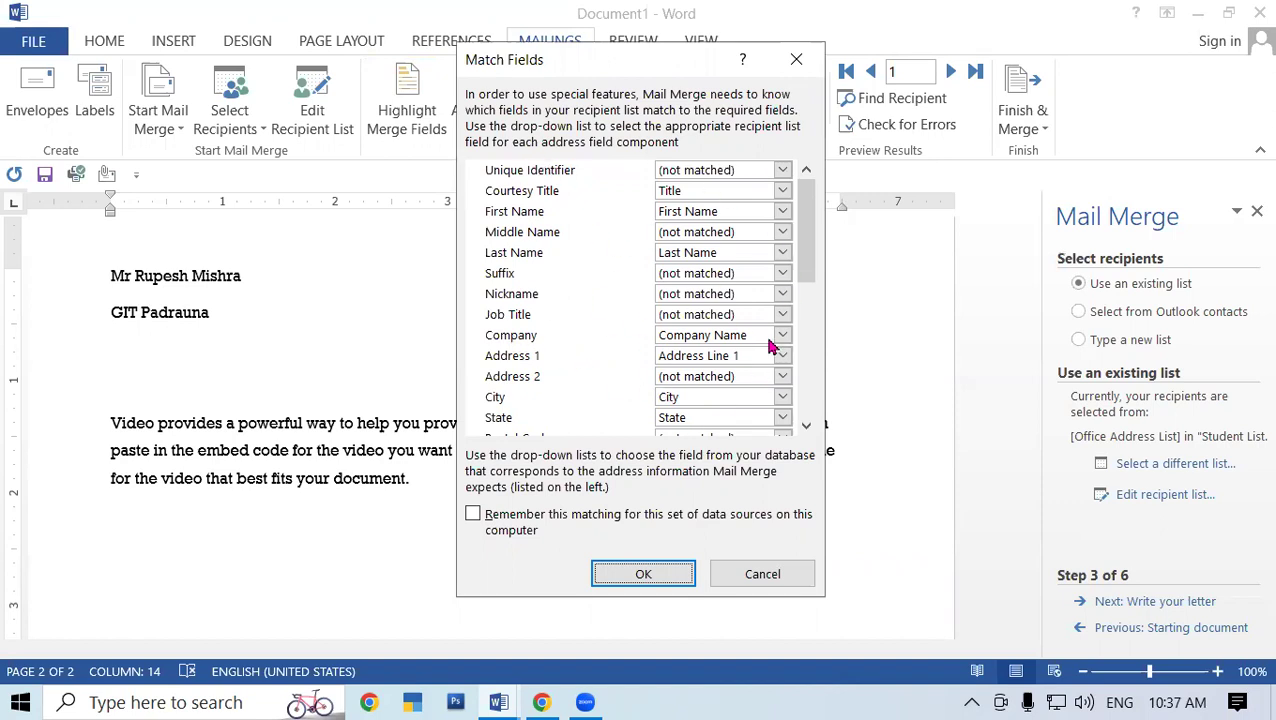
click(783, 336)
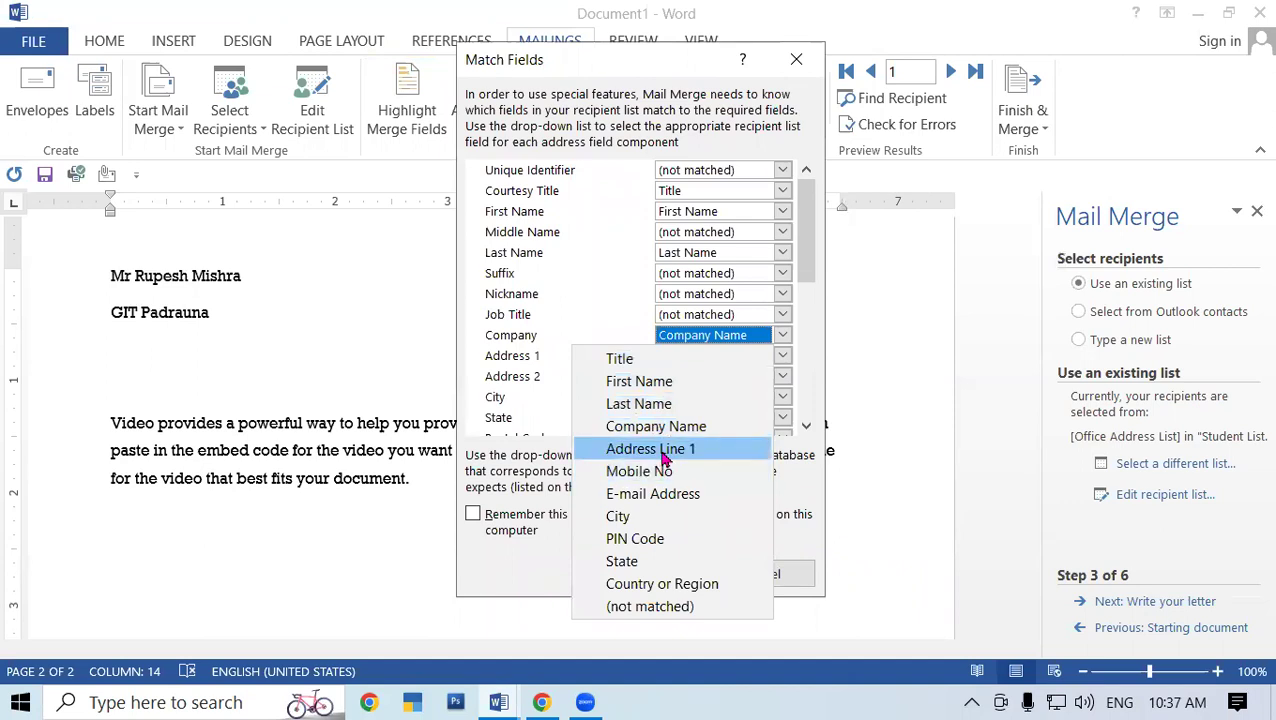
click(600, 272)
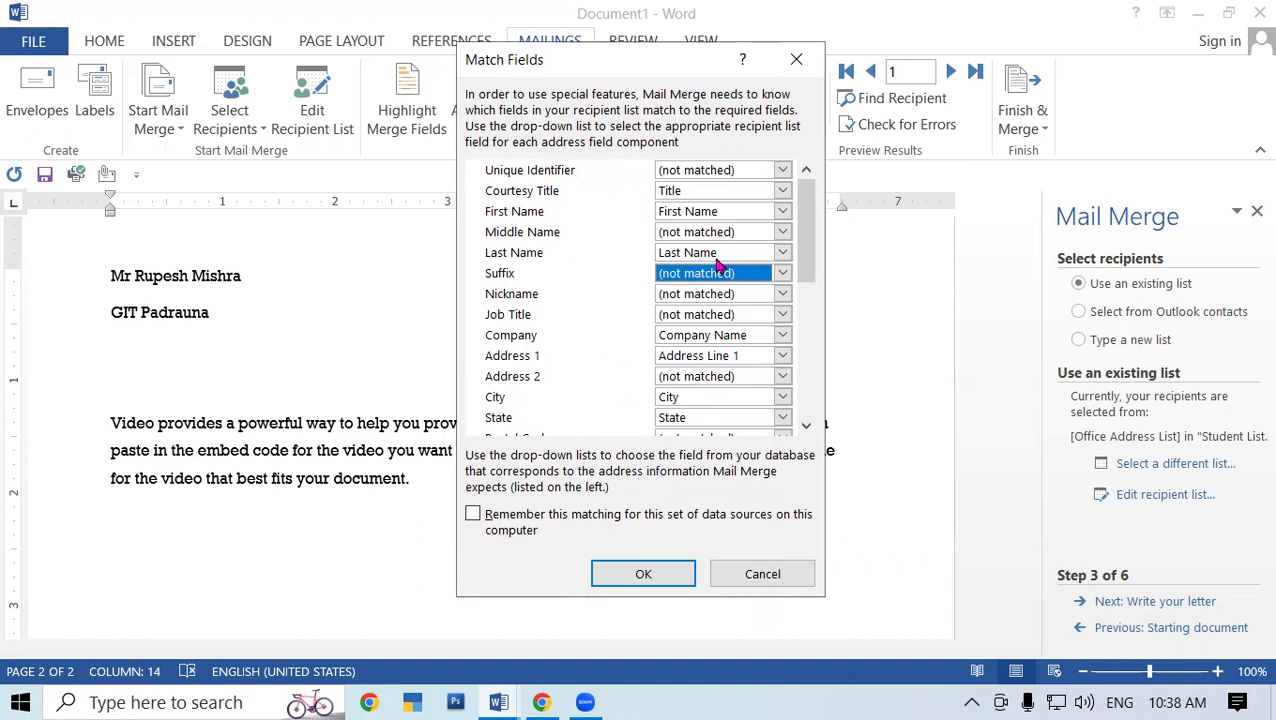
scroll(717, 262, down, 4)
scroll(620, 380, down, 1)
scroll(620, 395, up, 1)
scroll(703, 370, up, 4)
scroll(703, 370, down, 1)
scroll(695, 345, down, 4)
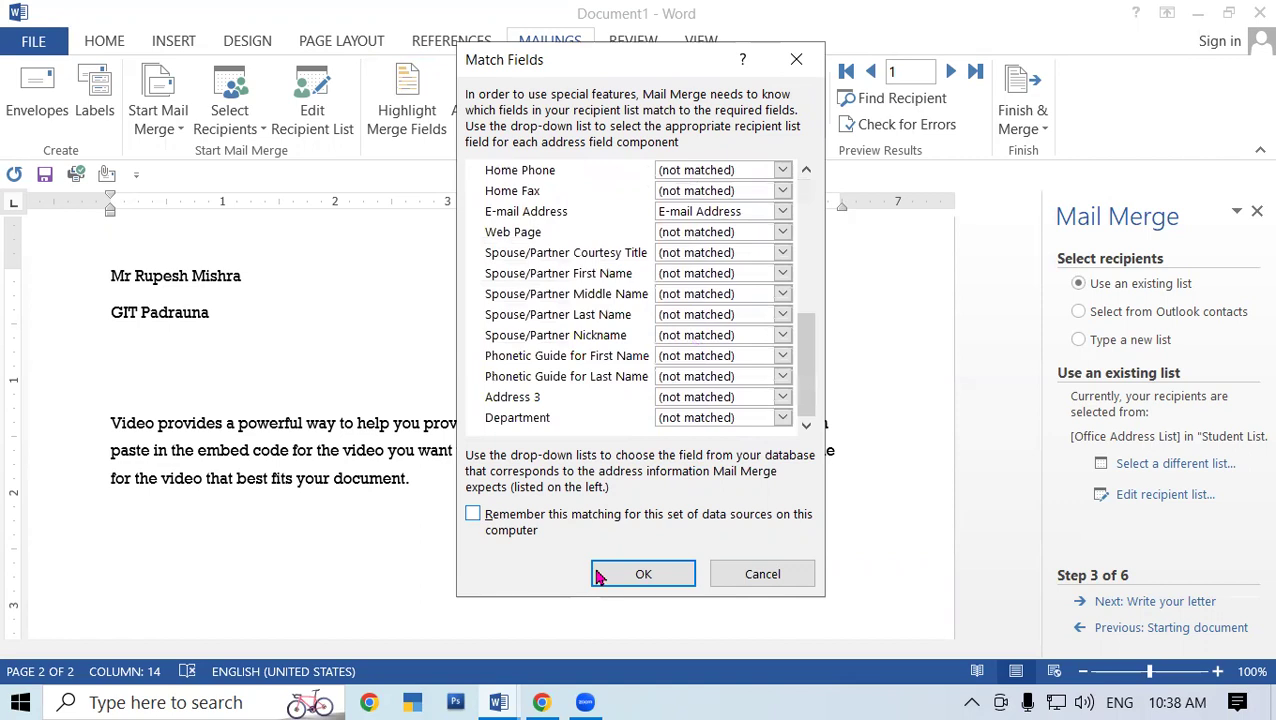
scroll(663, 262, up, 4)
scroll(663, 262, up, 1)
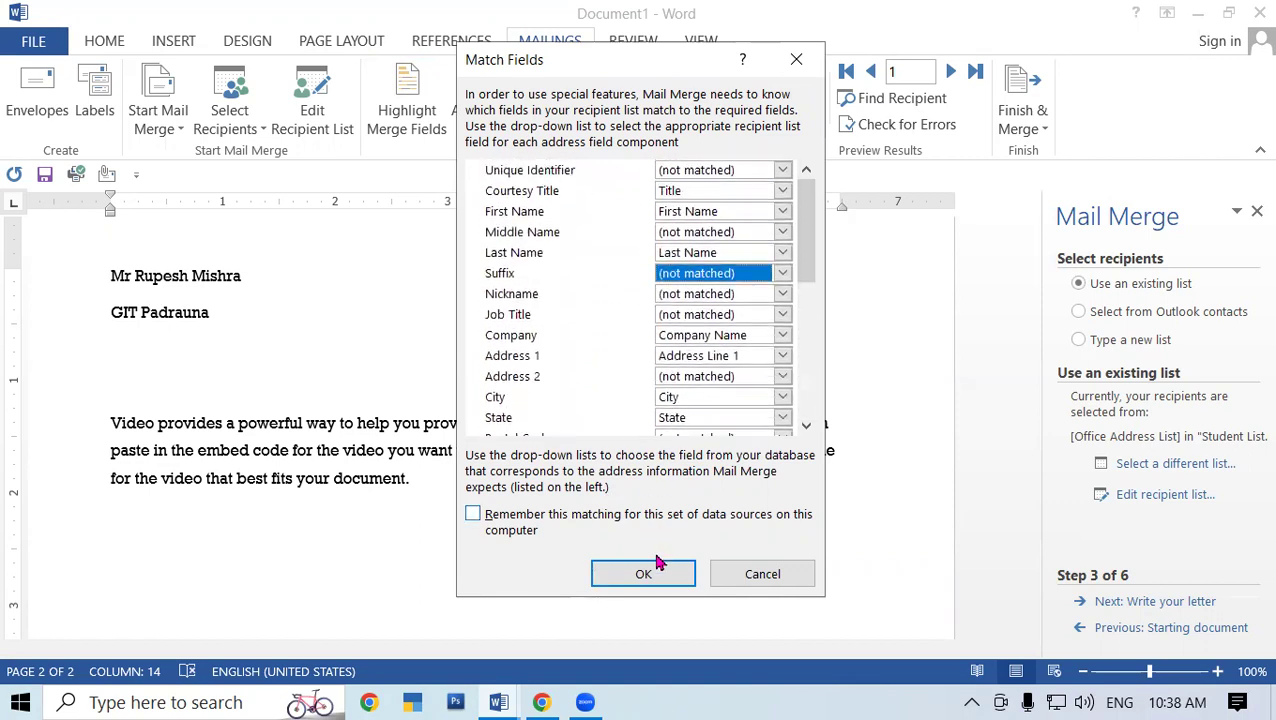
click(643, 574)
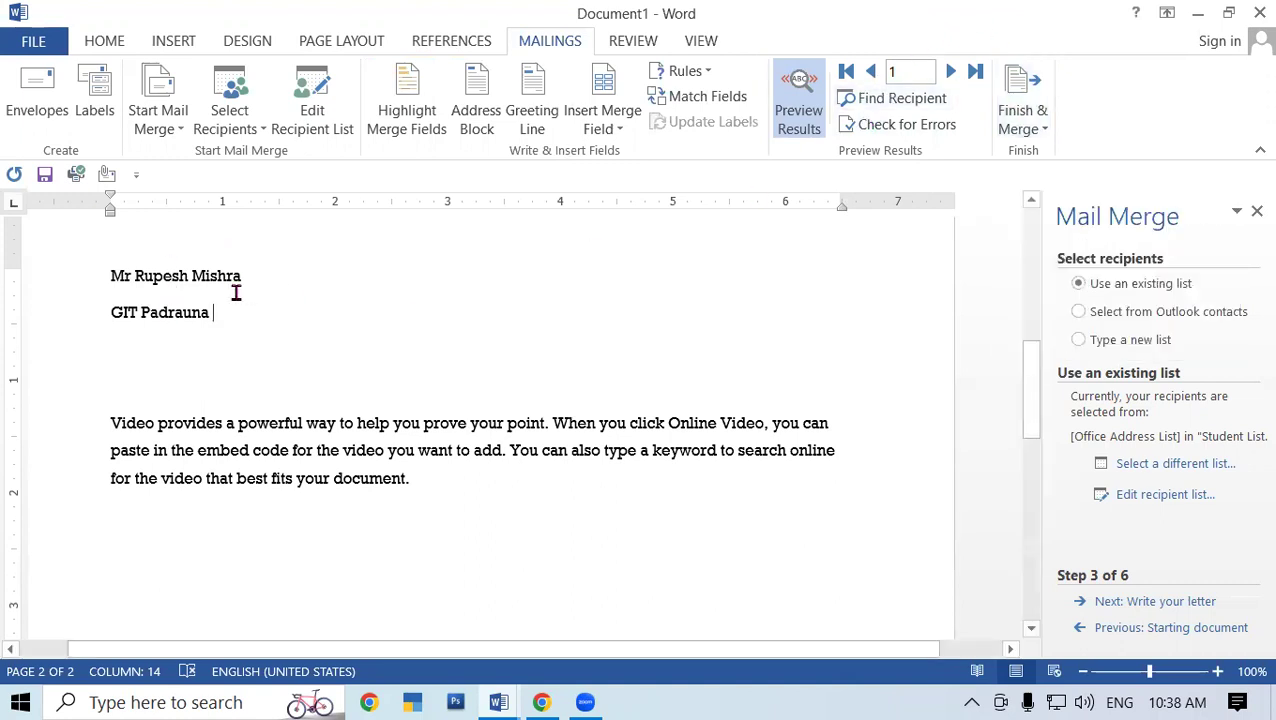
Find a student by name in the recipient list, bringing up record 3 with company TVS
click(878, 100)
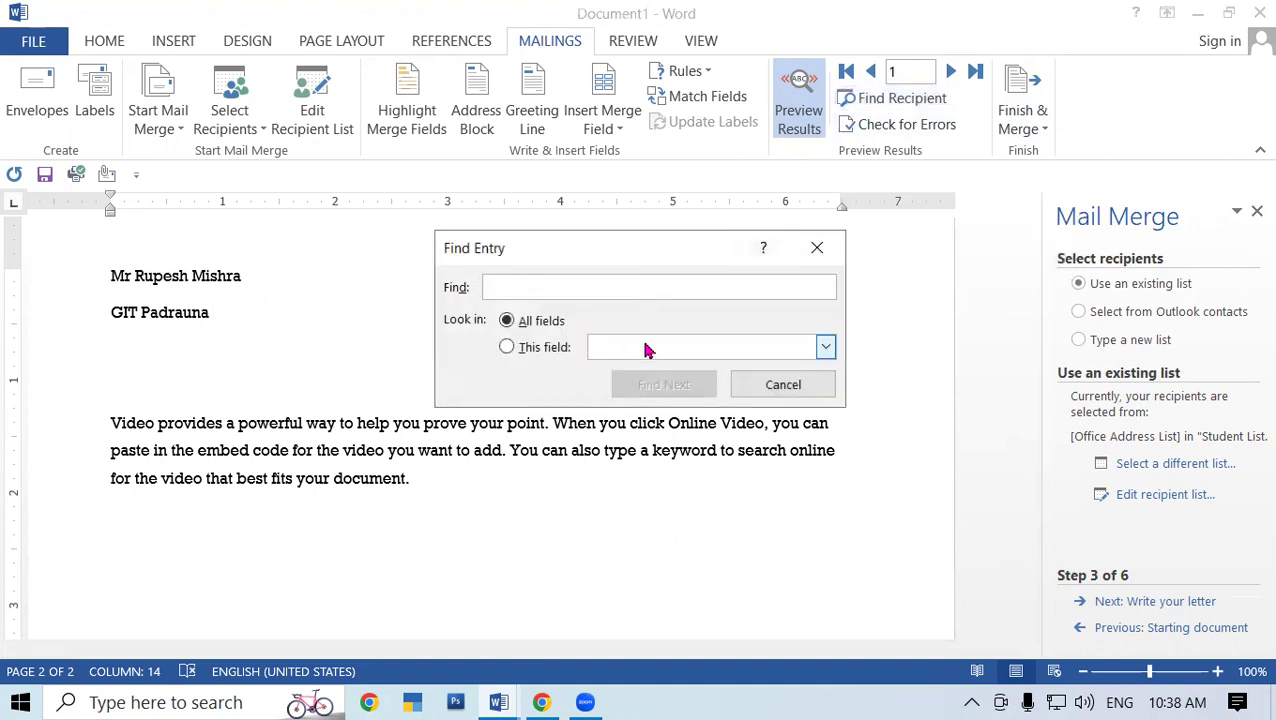
text(Ramesh)
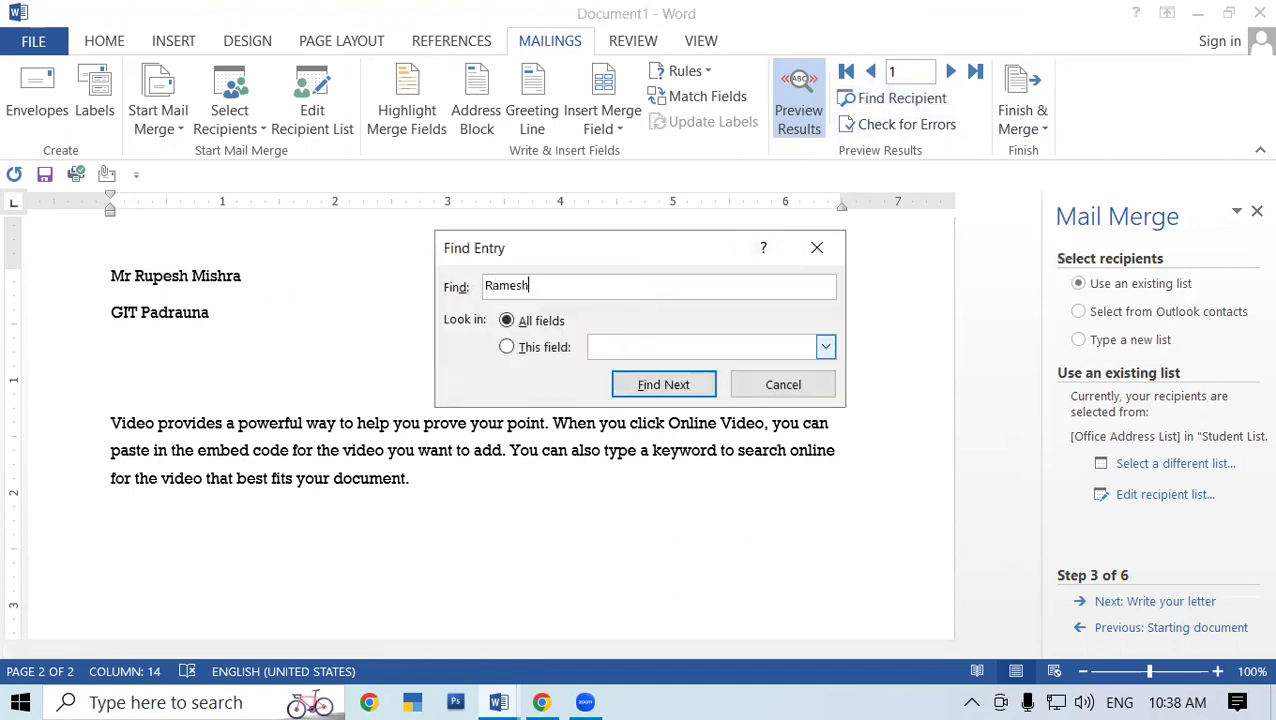
key(Return)
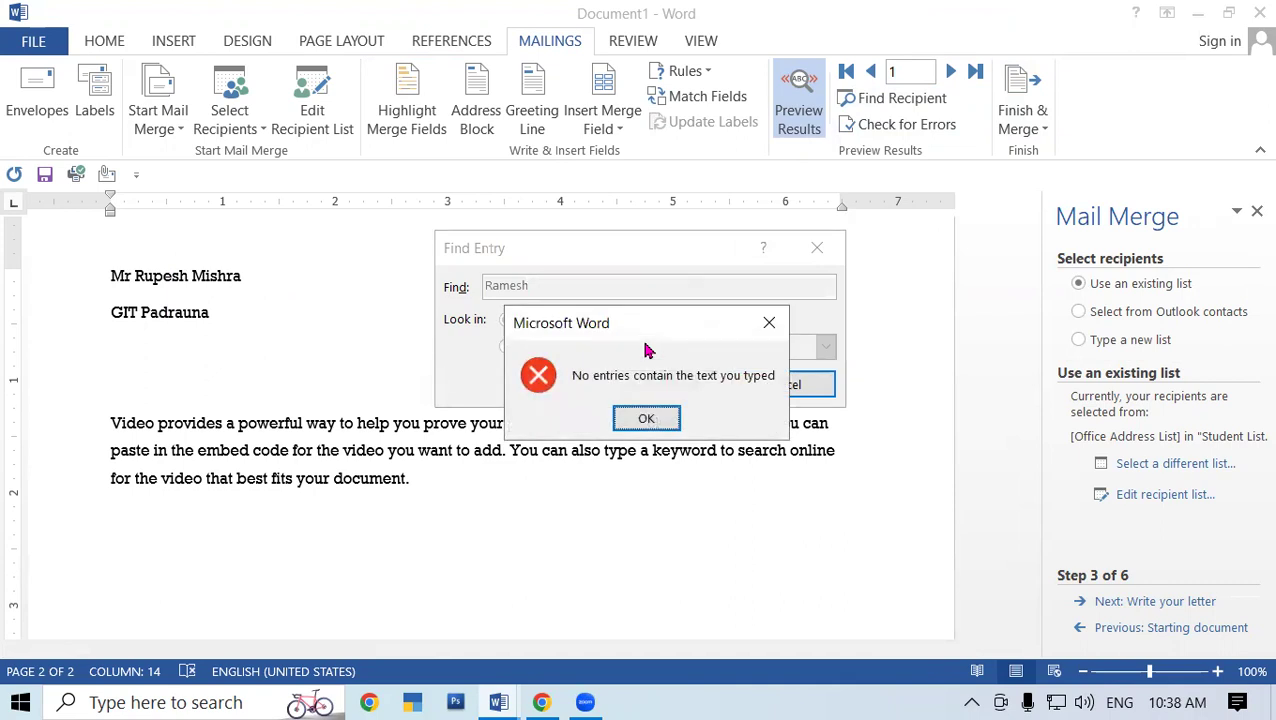
click(769, 322)
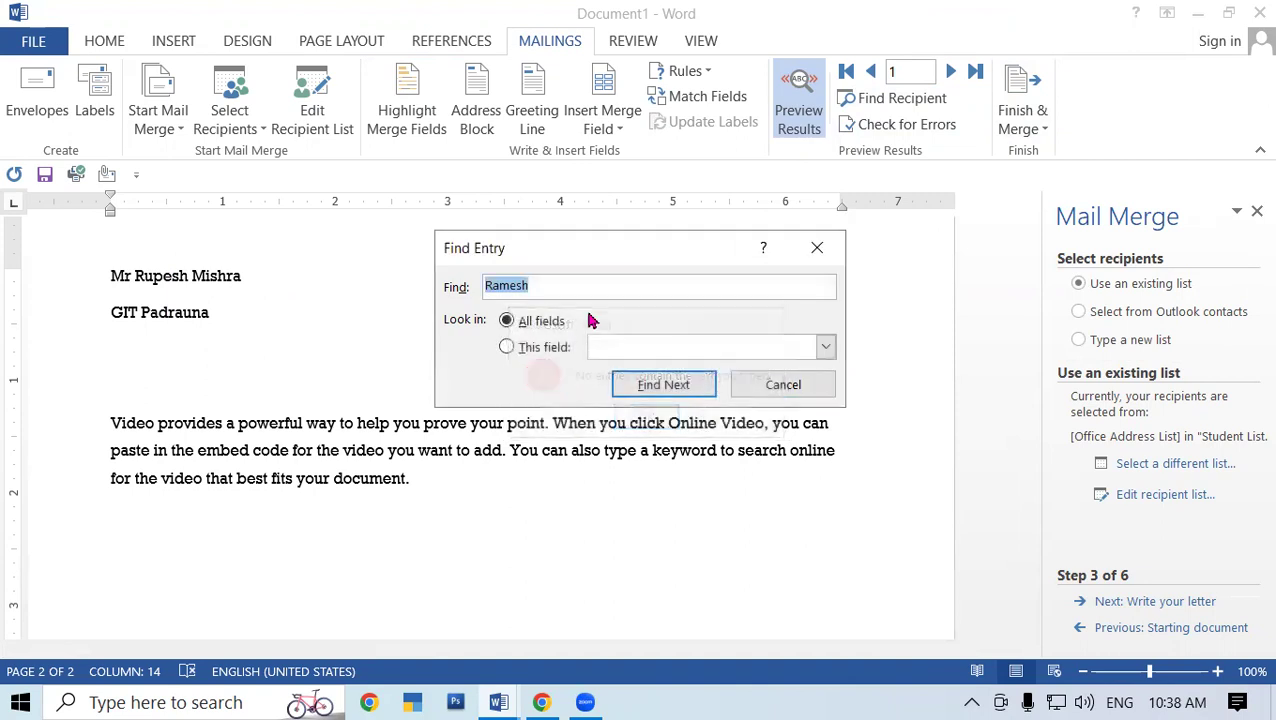
text(Ajay)
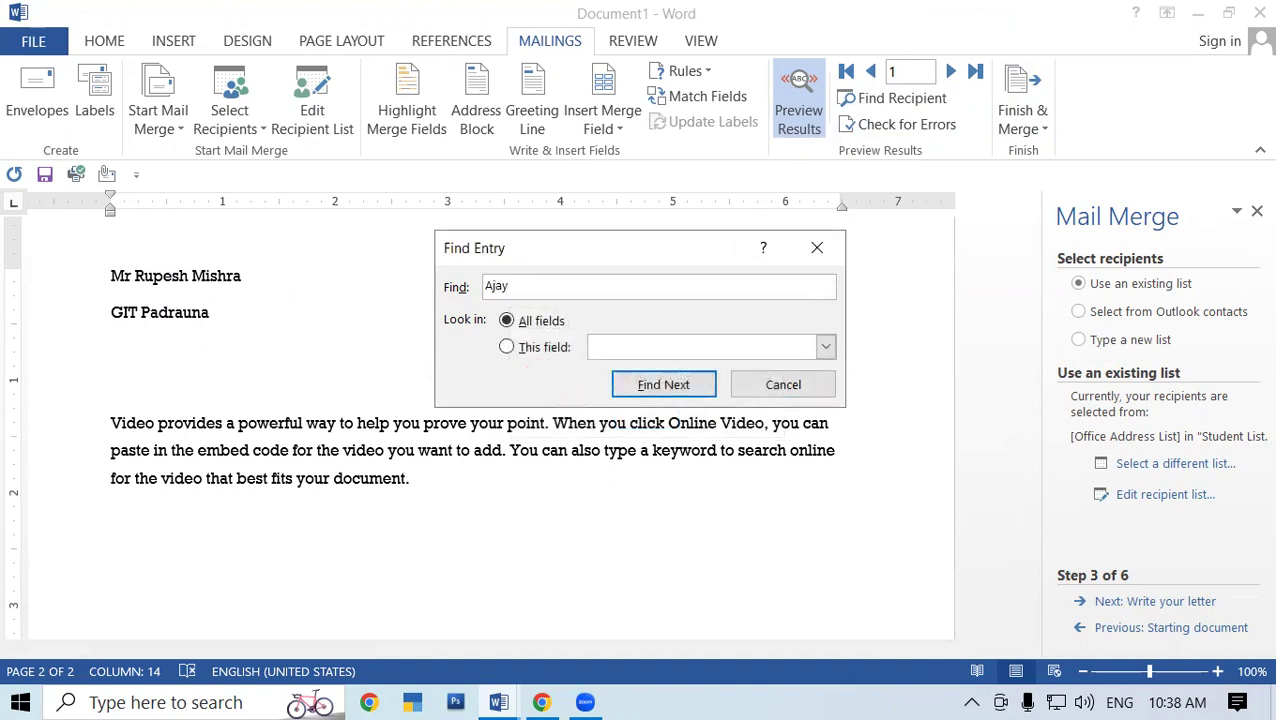
click(663, 384)
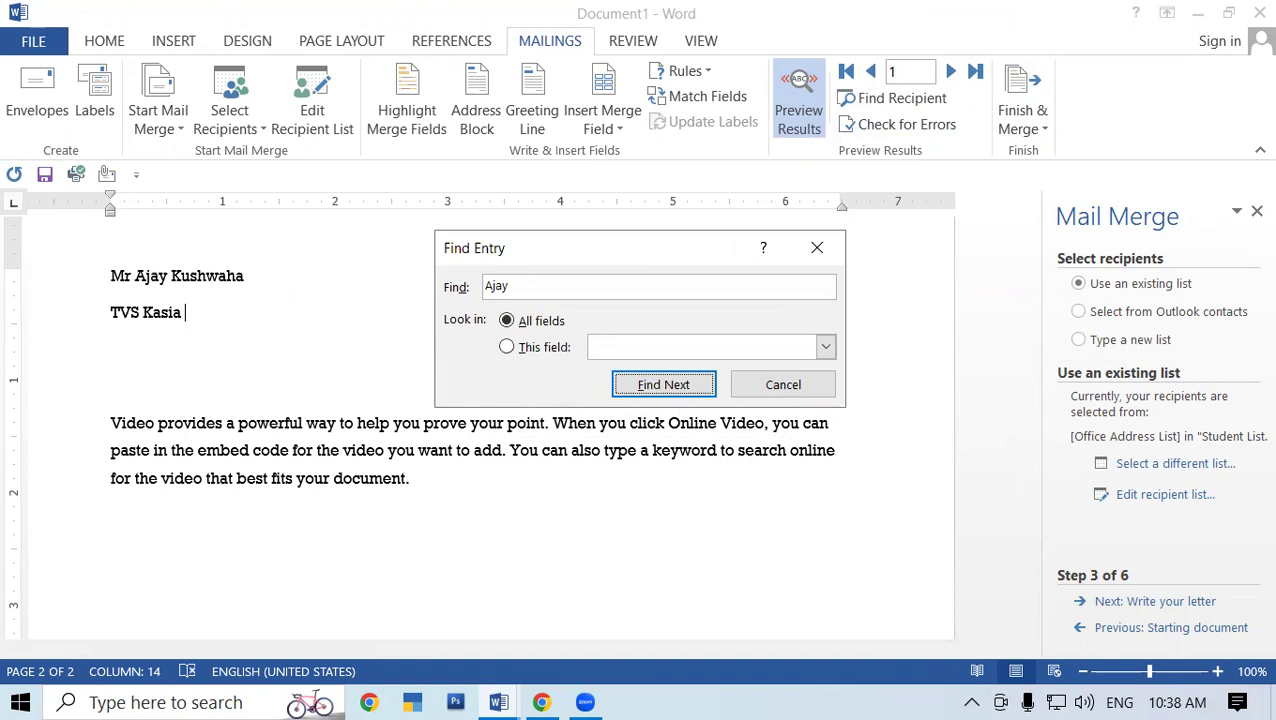
click(800, 392)
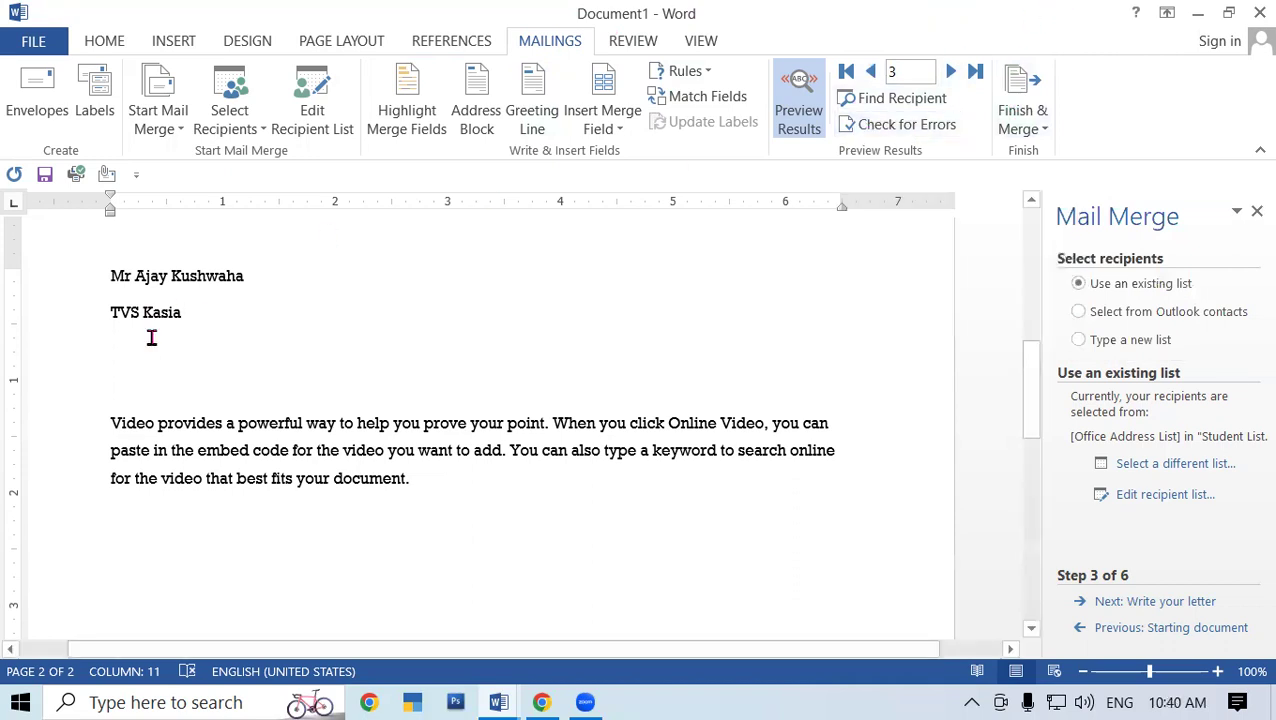
Return the letter preview to record 1, showing the GIT company and its town
scroll(231, 476, down, 3)
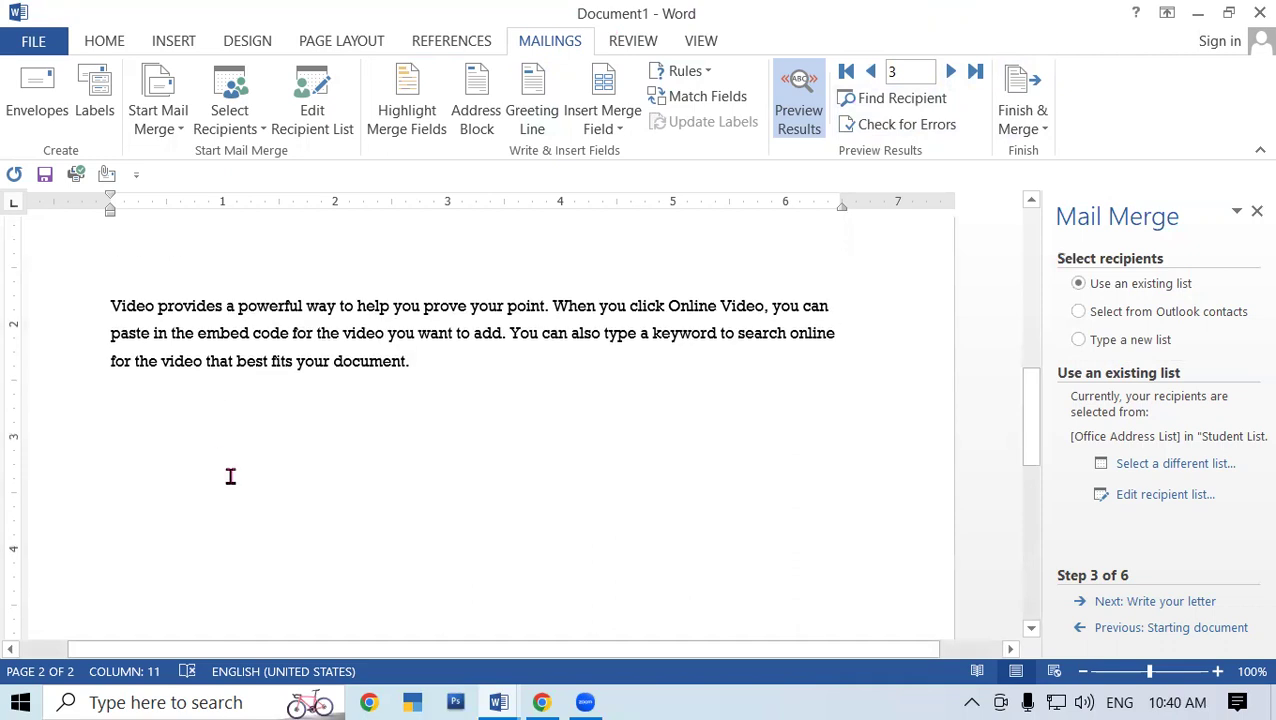
scroll(185, 320, up, 3)
click(185, 318)
scroll(336, 385, down, 5)
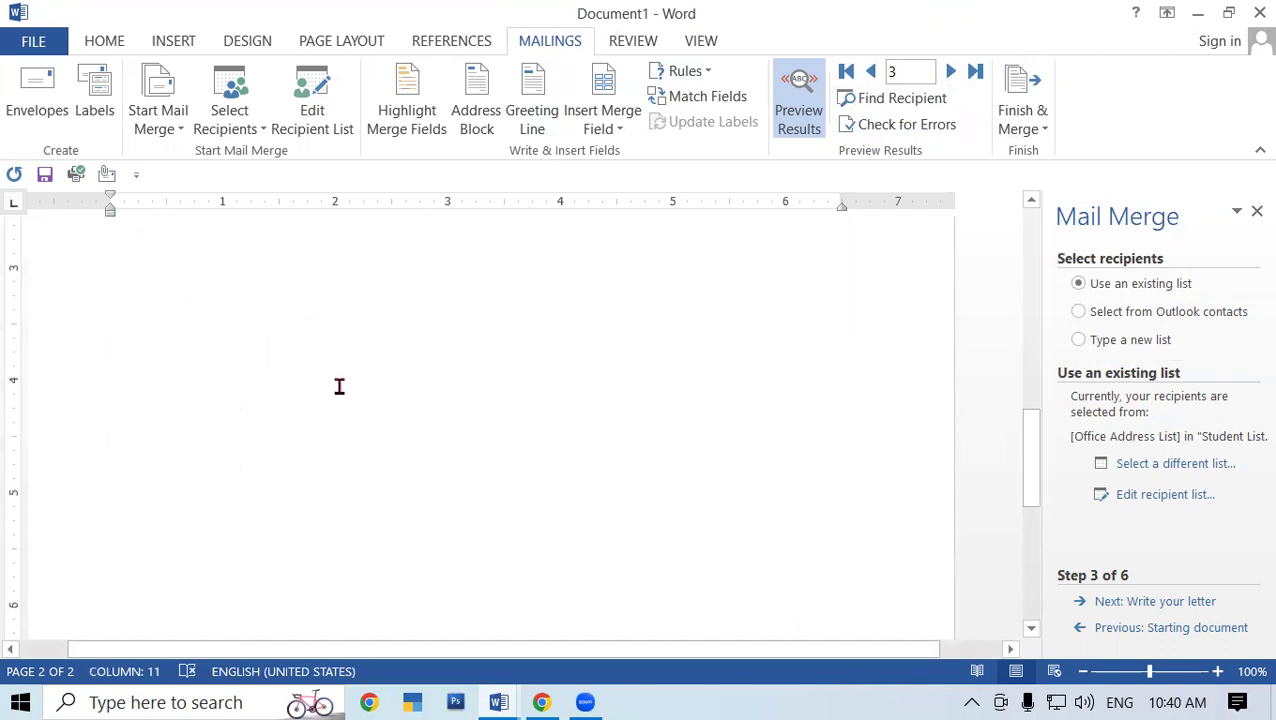
scroll(325, 461, down, 5)
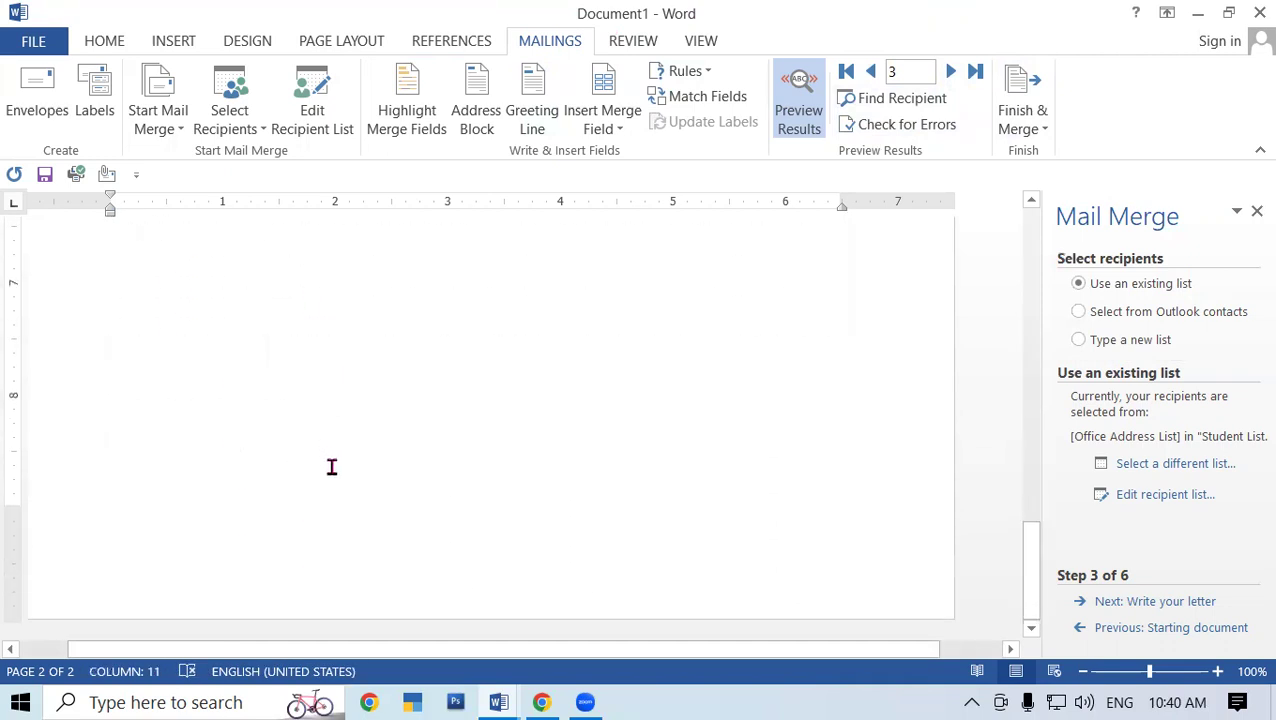
scroll(332, 467, up, 8)
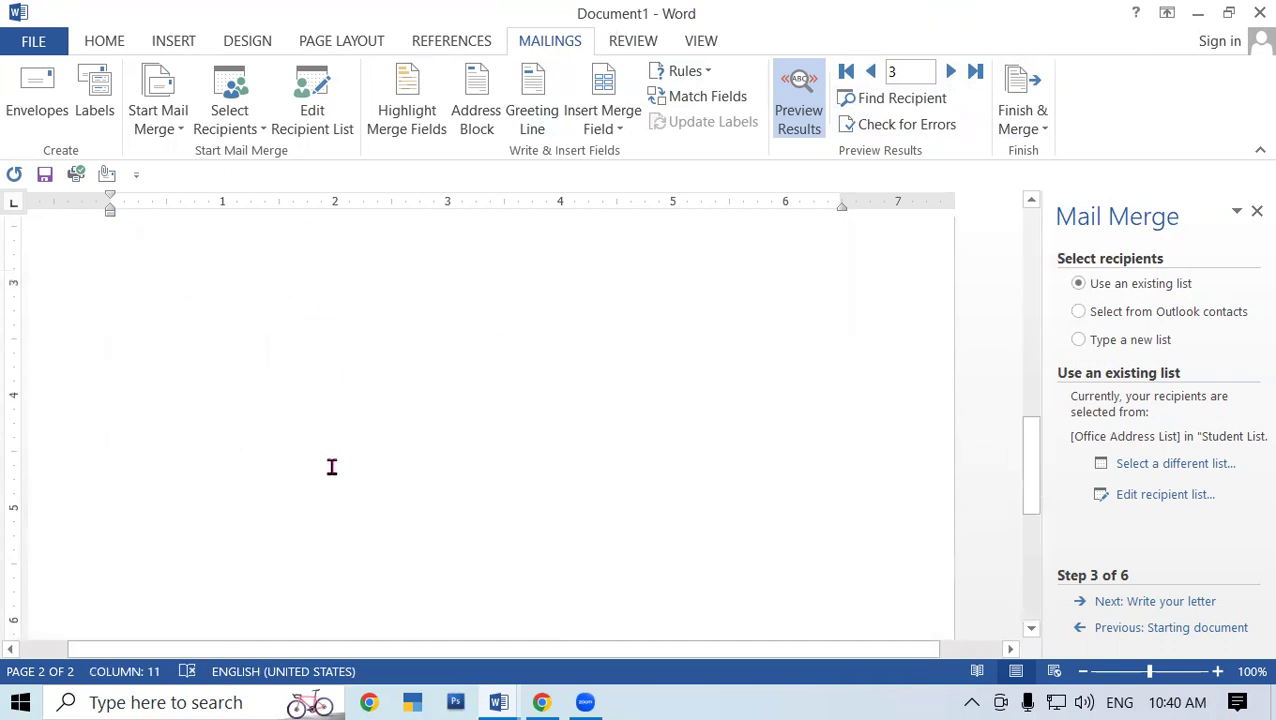
click(871, 71)
click(871, 71)
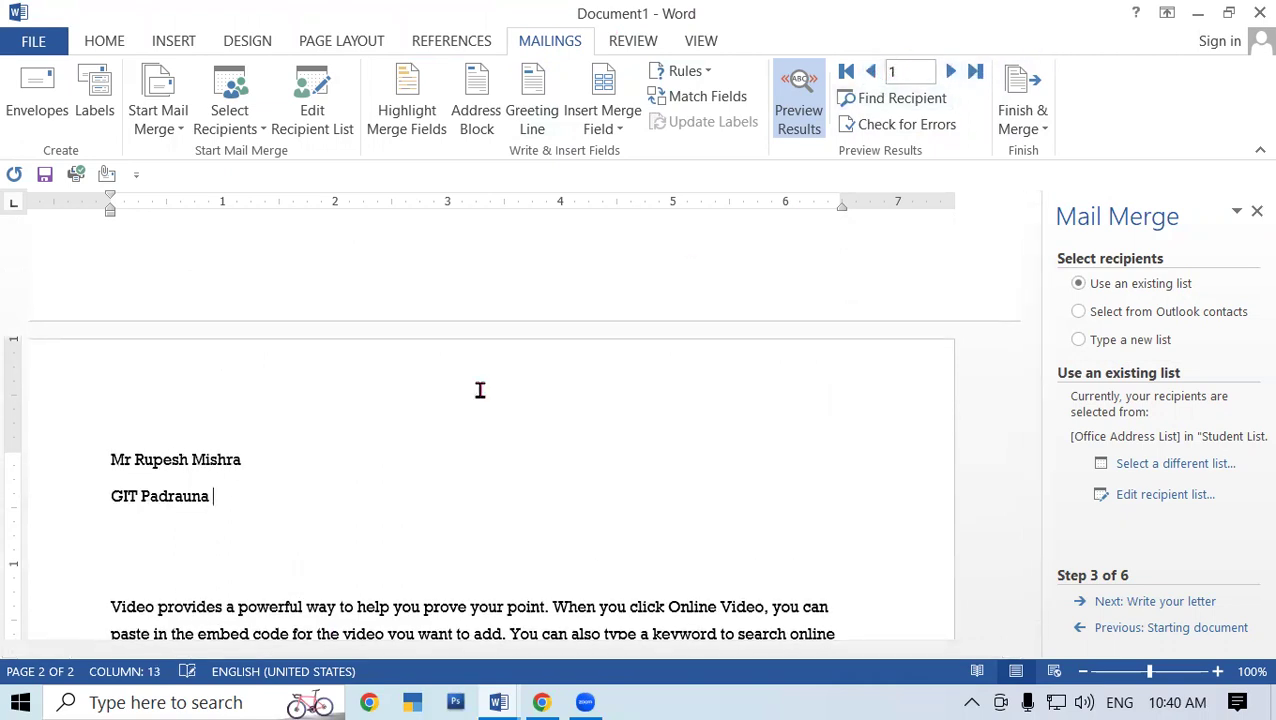
scroll(233, 419, down, 3)
scroll(236, 405, up, 6)
scroll(240, 395, up, 4)
scroll(238, 392, down, 5)
scroll(162, 361, down, 1)
scroll(300, 400, down, 5)
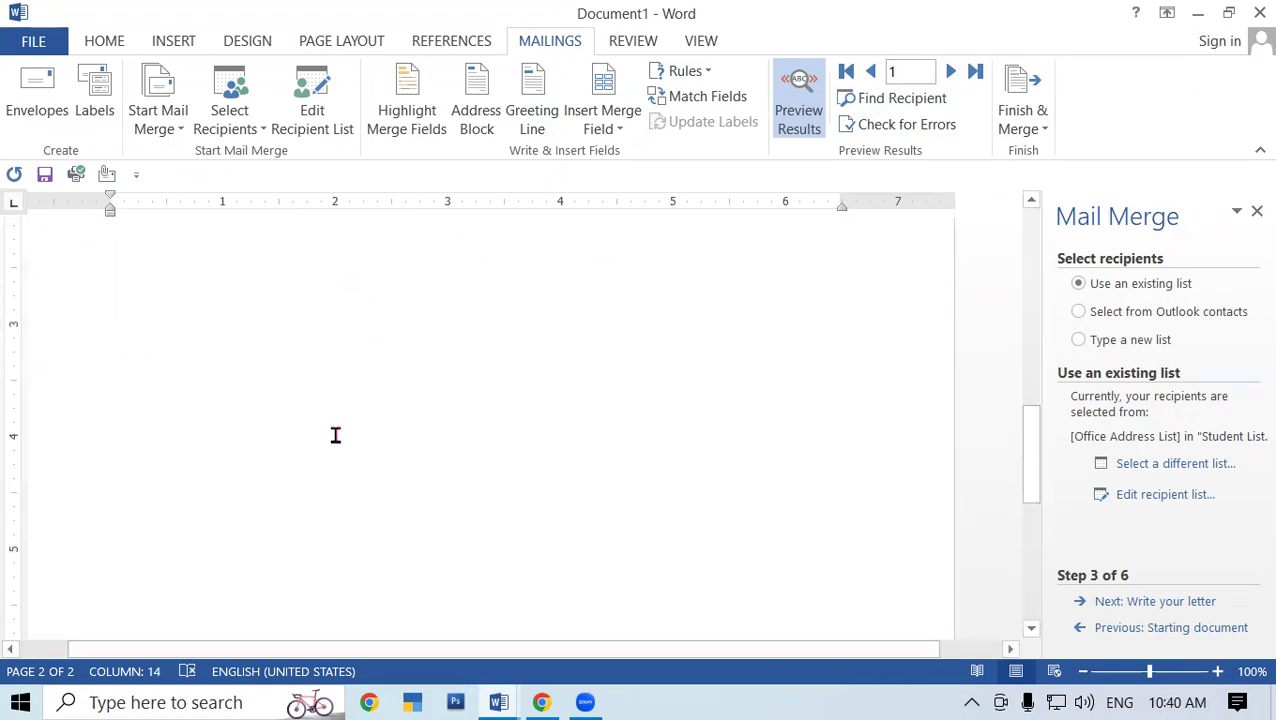
scroll(239, 447, down, 3)
scroll(239, 447, up, 5)
scroll(369, 445, up, 1)
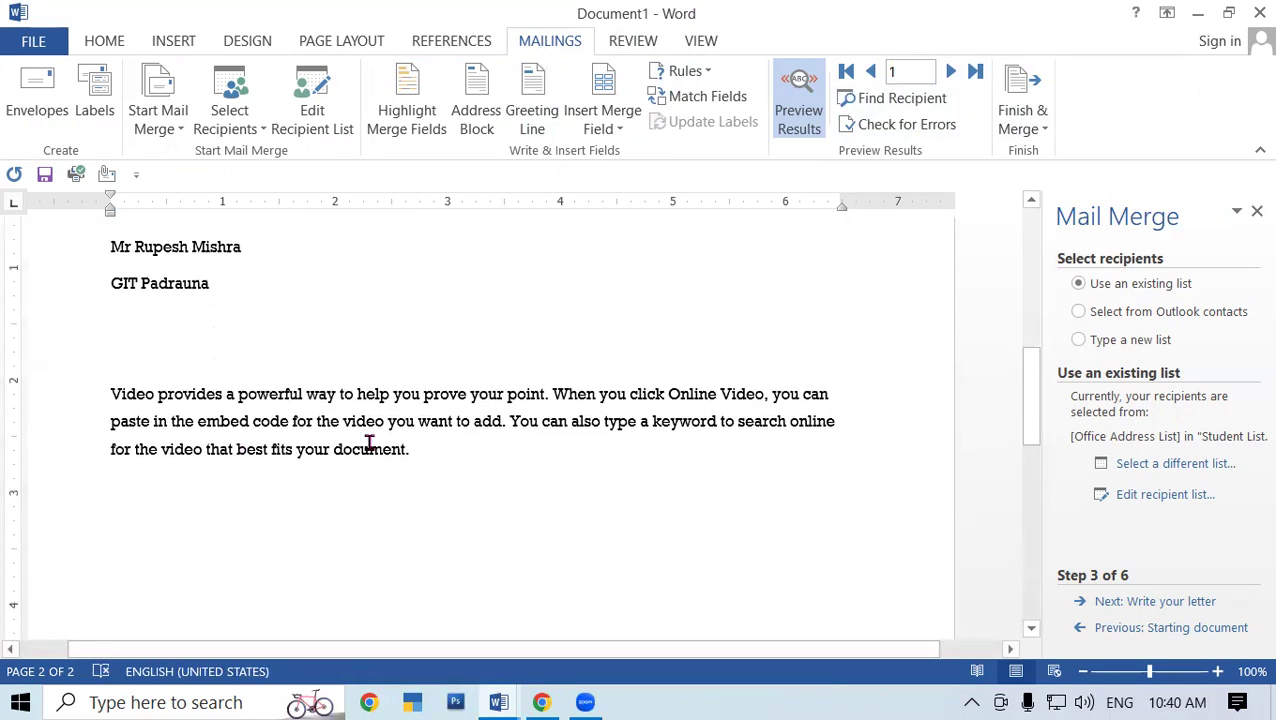
scroll(369, 445, down, 2)
Advance the Mail Merge wizard through the write-letter and preview-letters stages
click(1155, 603)
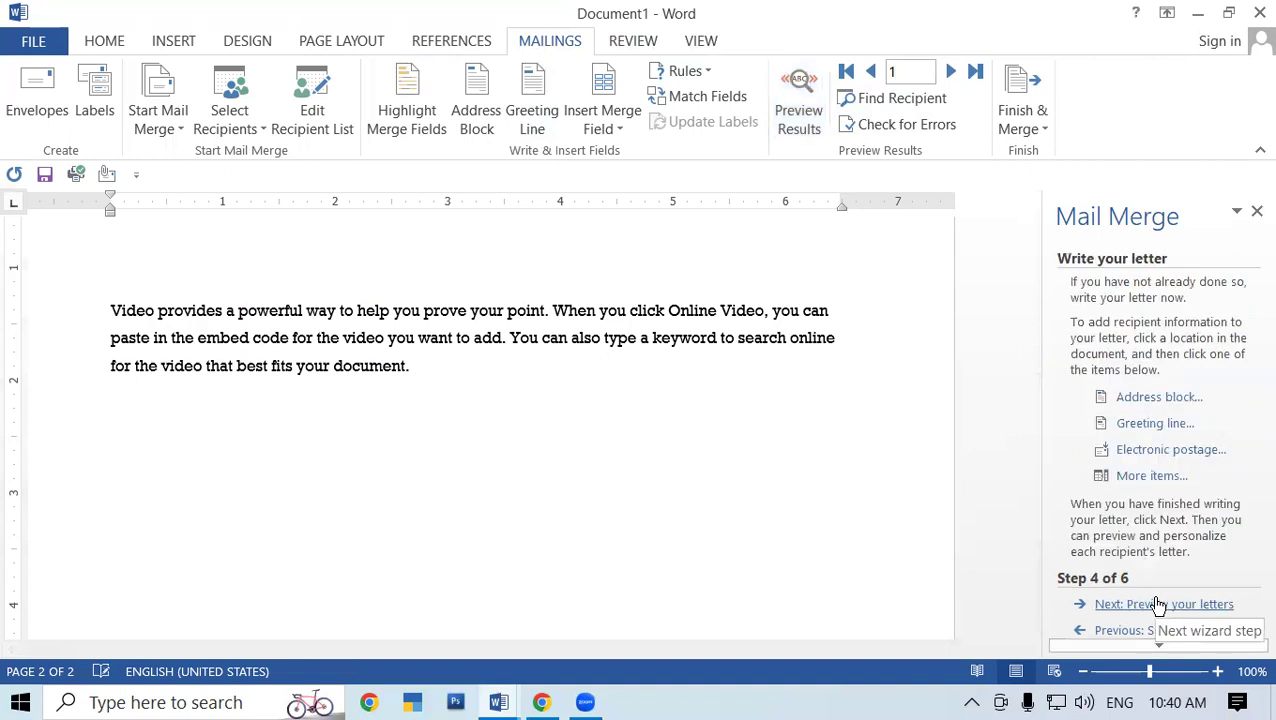
click(1190, 604)
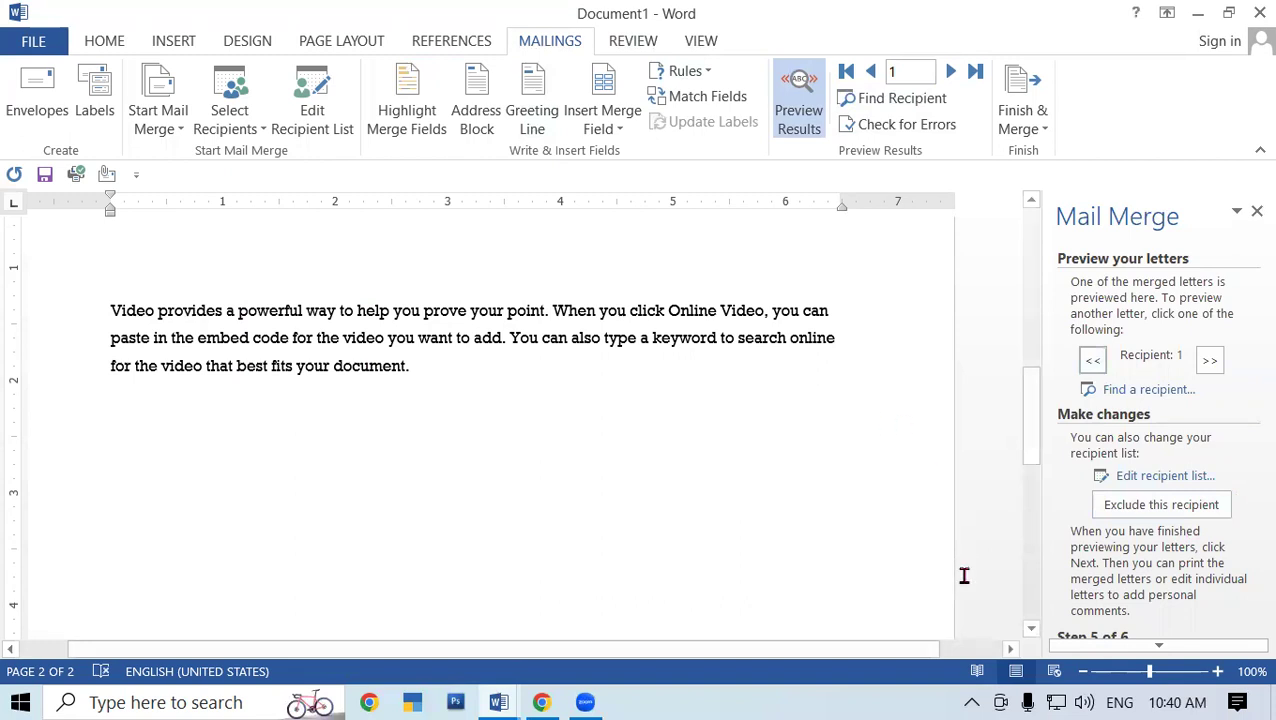
click(1159, 645)
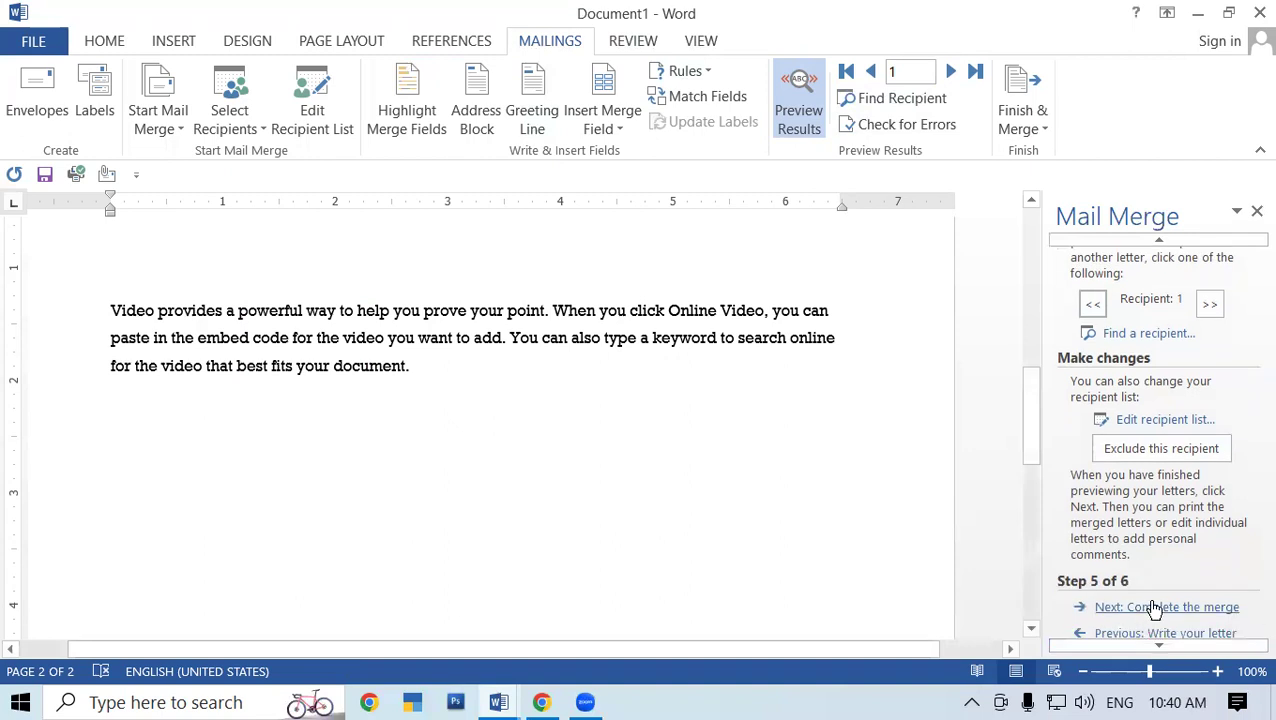
Complete the merge by editing all records as individual letters in a new document
click(1201, 609)
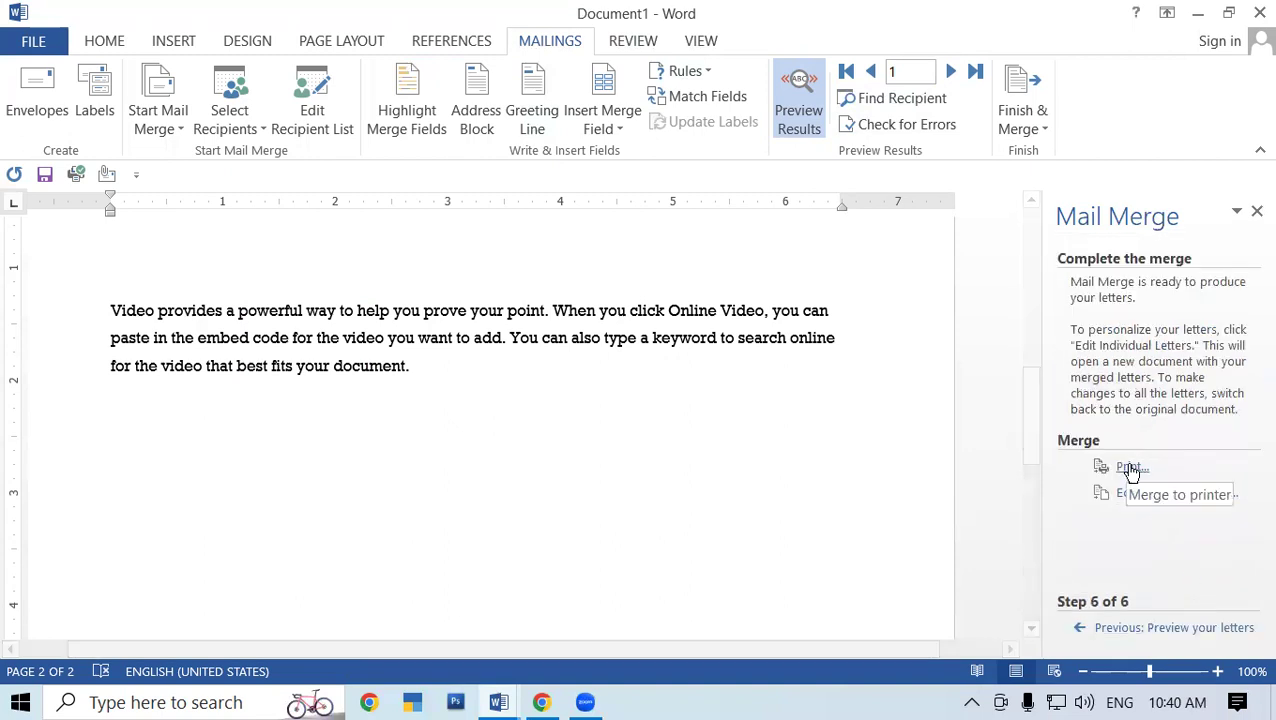
click(1180, 494)
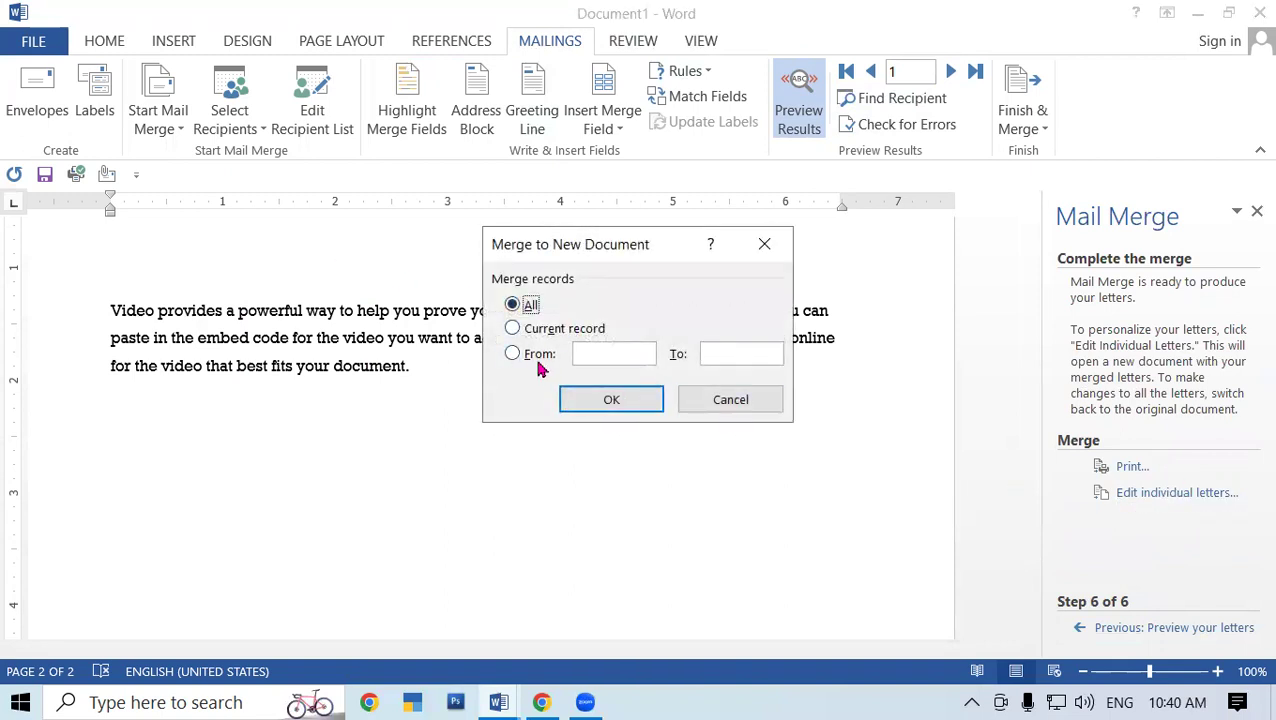
click(618, 405)
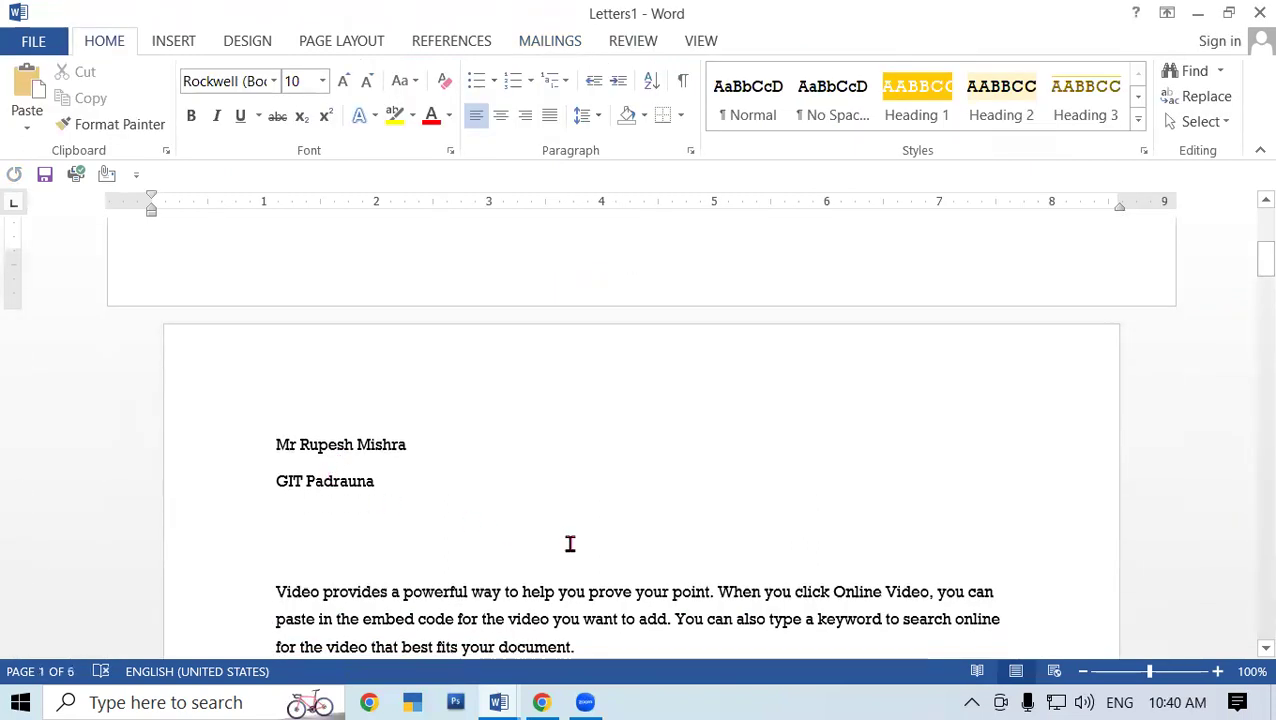
scroll(569, 538, down, 5)
scroll(567, 515, down, 5)
scroll(566, 508, down, 3)
scroll(566, 508, down, 3)
scroll(564, 510, down, 3)
scroll(421, 473, down, 2)
scroll(429, 465, down, 5)
scroll(429, 465, down, 1)
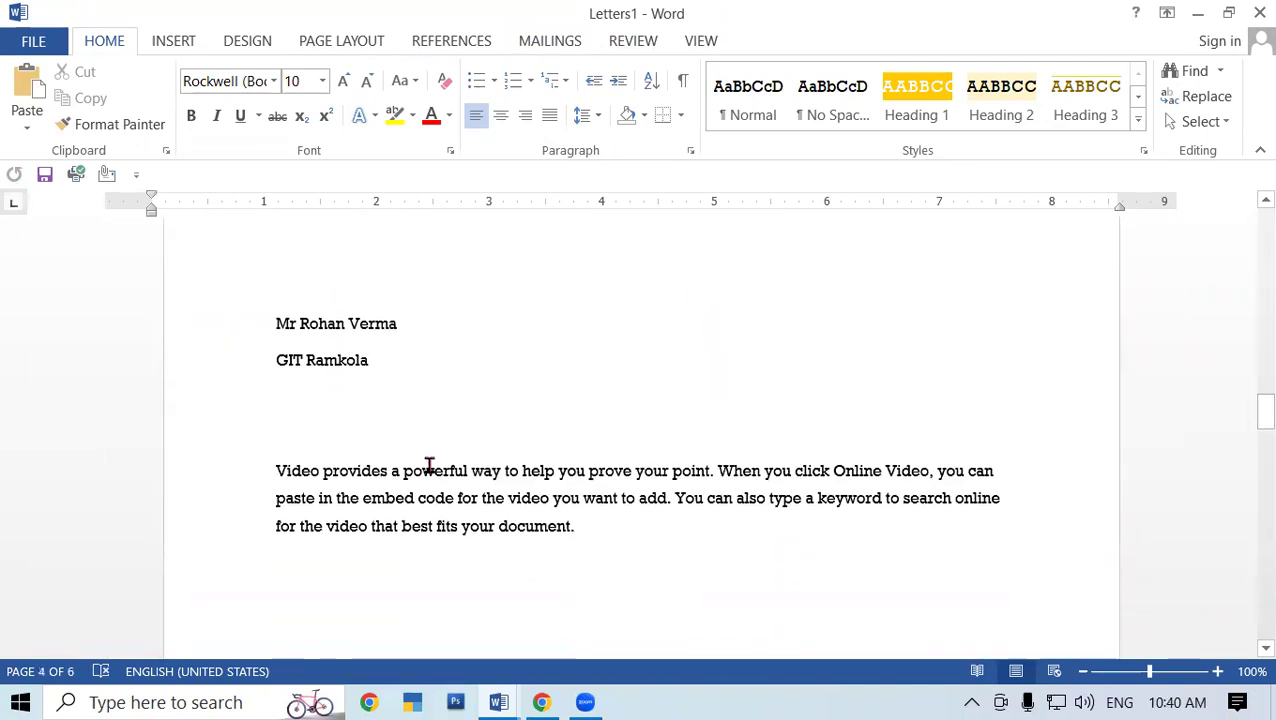
scroll(428, 465, down, 4)
scroll(431, 469, down, 5)
scroll(431, 469, down, 3)
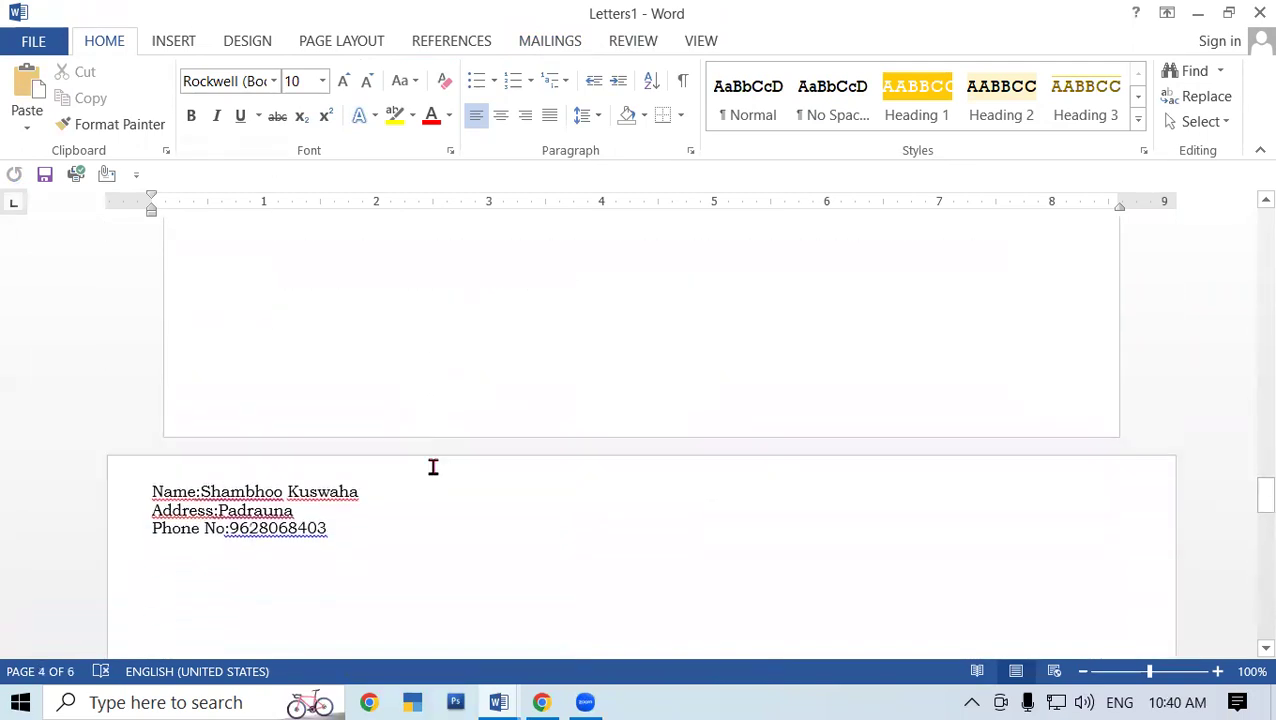
scroll(433, 467, down, 4)
scroll(433, 467, down, 3)
scroll(433, 467, down, 1)
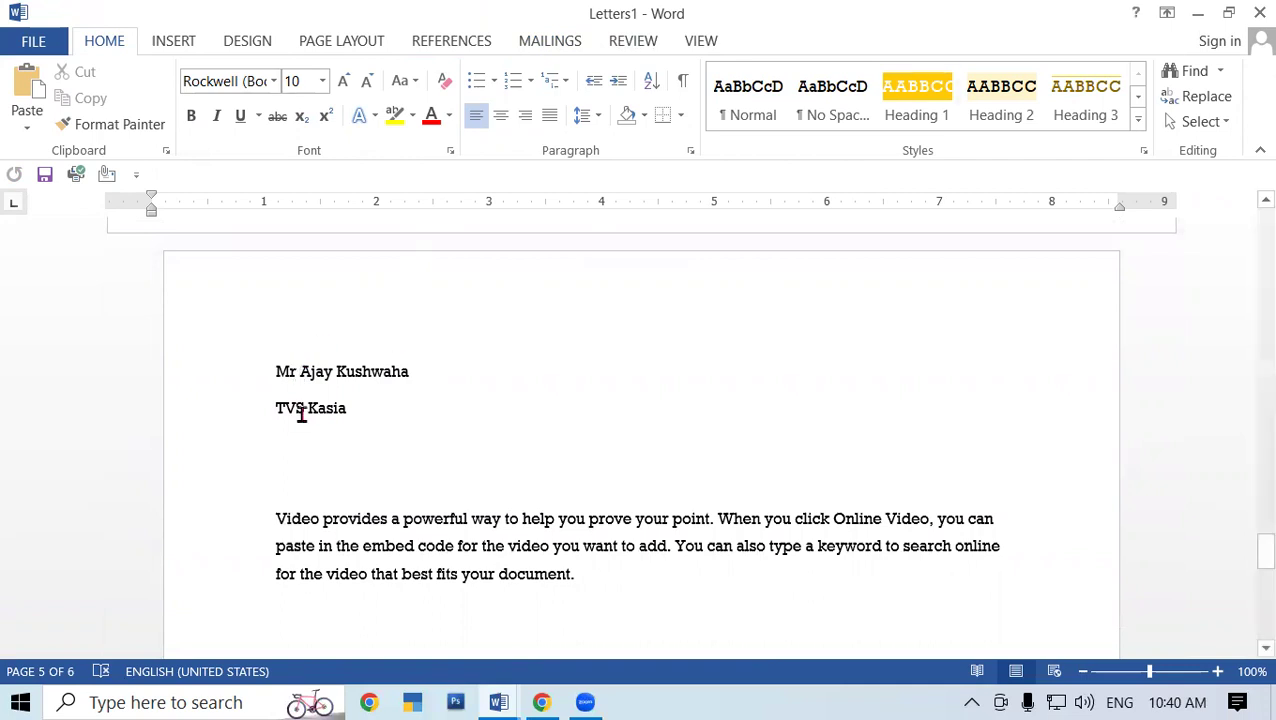
scroll(301, 414, up, 4)
scroll(301, 414, up, 5)
scroll(301, 414, up, 5)
scroll(301, 414, up, 3)
scroll(301, 414, up, 5)
scroll(301, 414, up, 2)
scroll(354, 393, up, 1)
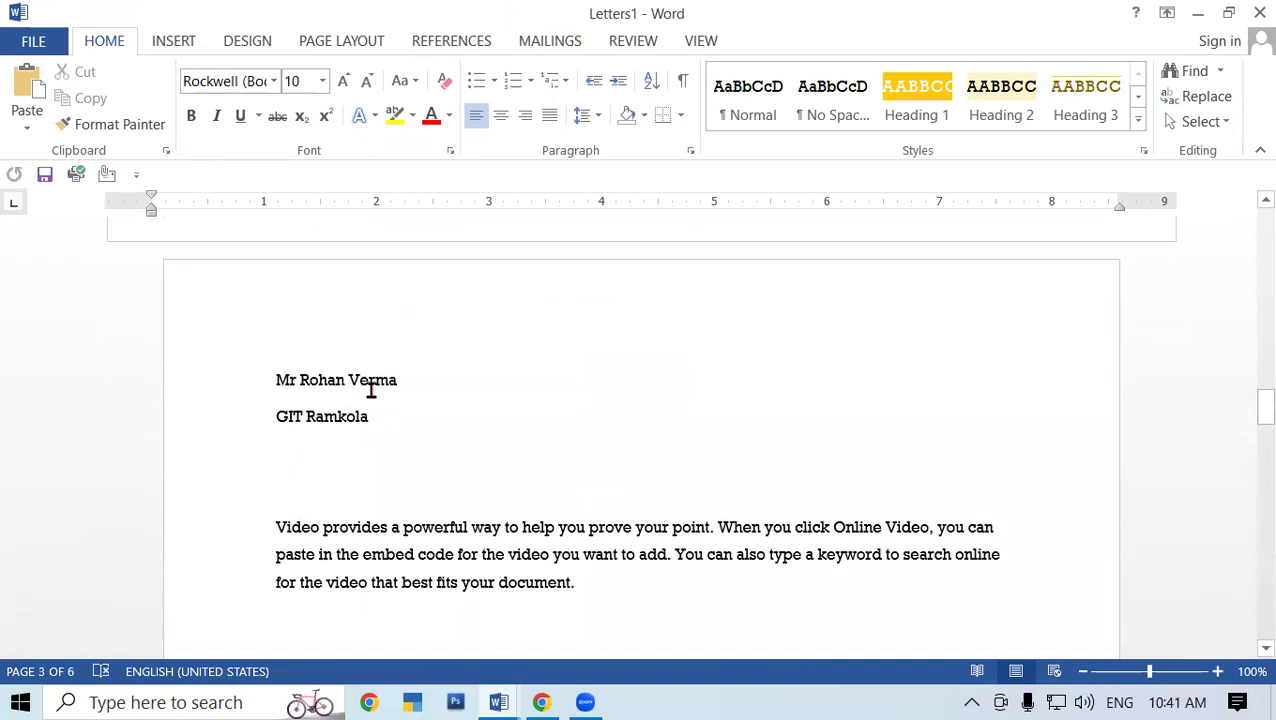
scroll(370, 390, up, 5)
scroll(370, 390, up, 4)
scroll(371, 390, up, 5)
scroll(371, 390, up, 5)
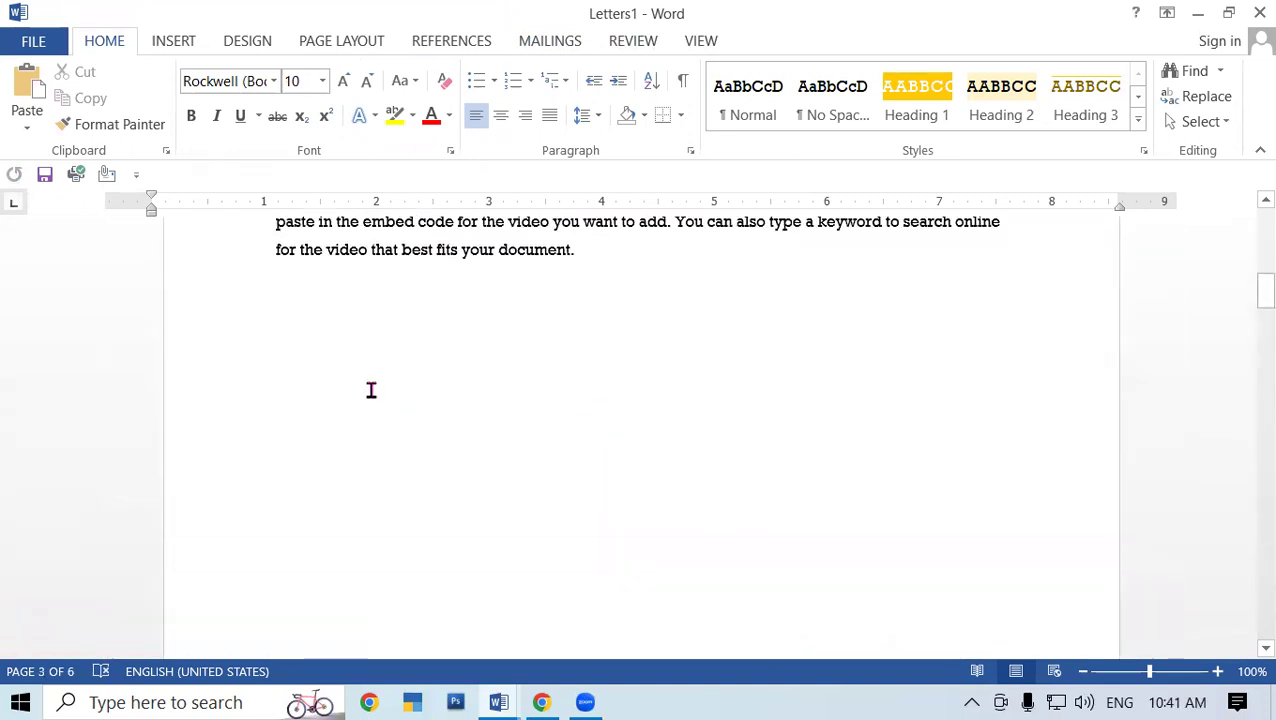
scroll(371, 390, up, 5)
scroll(371, 390, up, 1)
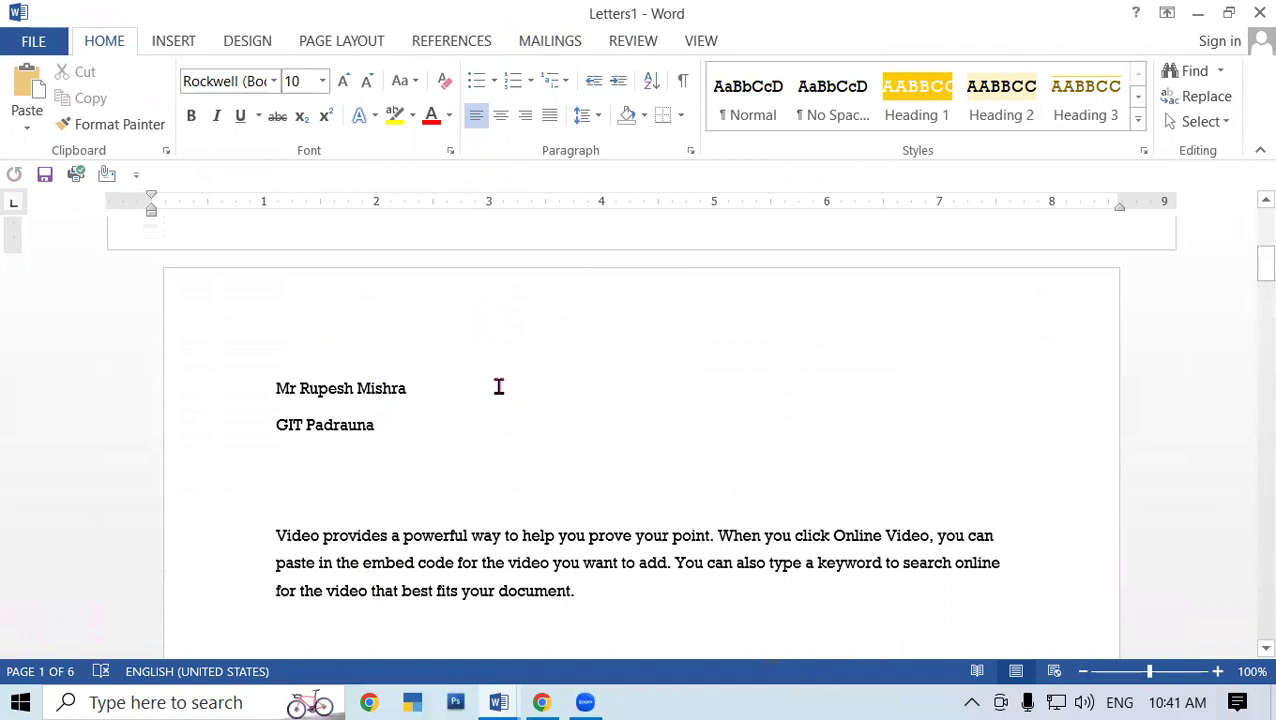